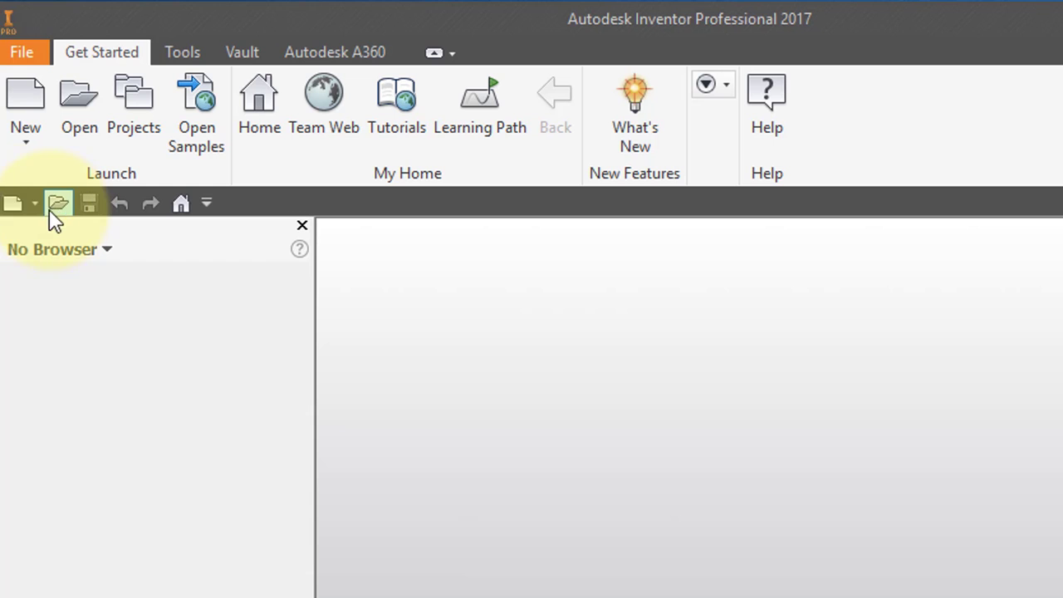
Step: Create a new assembly file
left_click(35, 207)
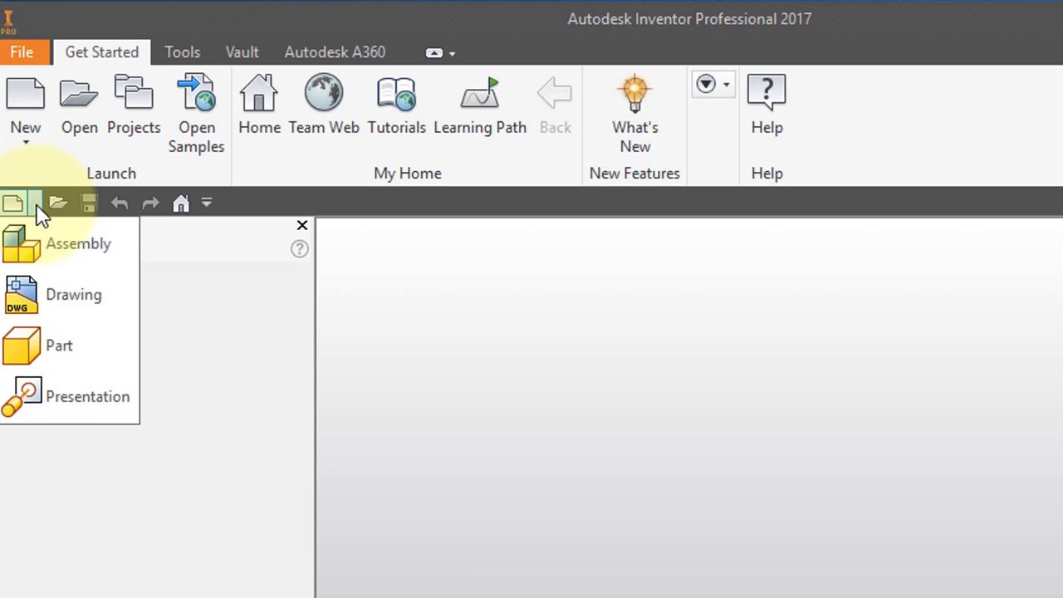
left_click(64, 253)
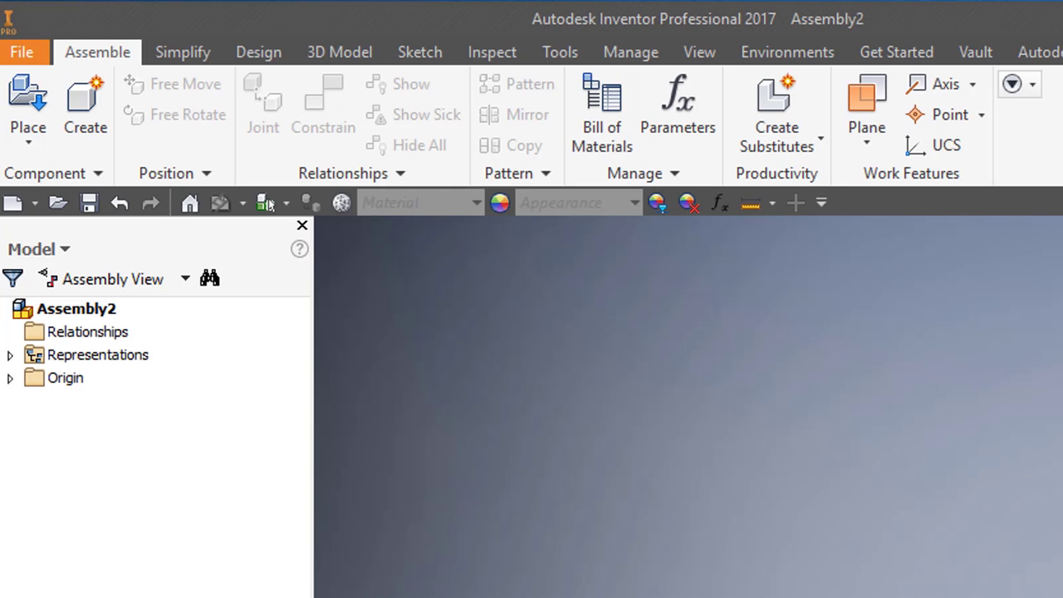
Step: Place one instance of the 16 Base Plate component in the assembly and set it as grounded
left_click(29, 98)
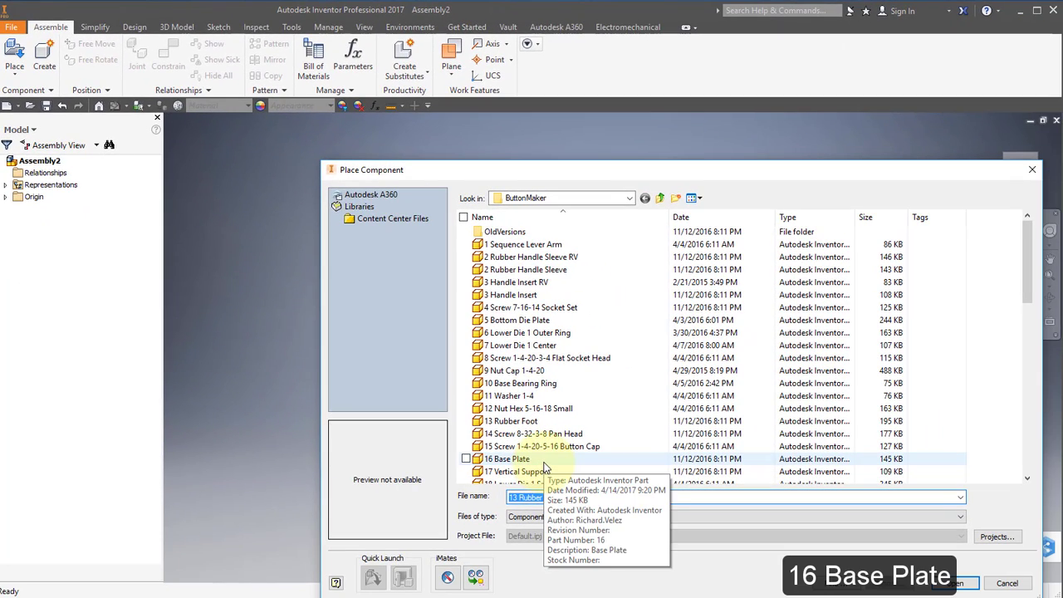
left_click(516, 459)
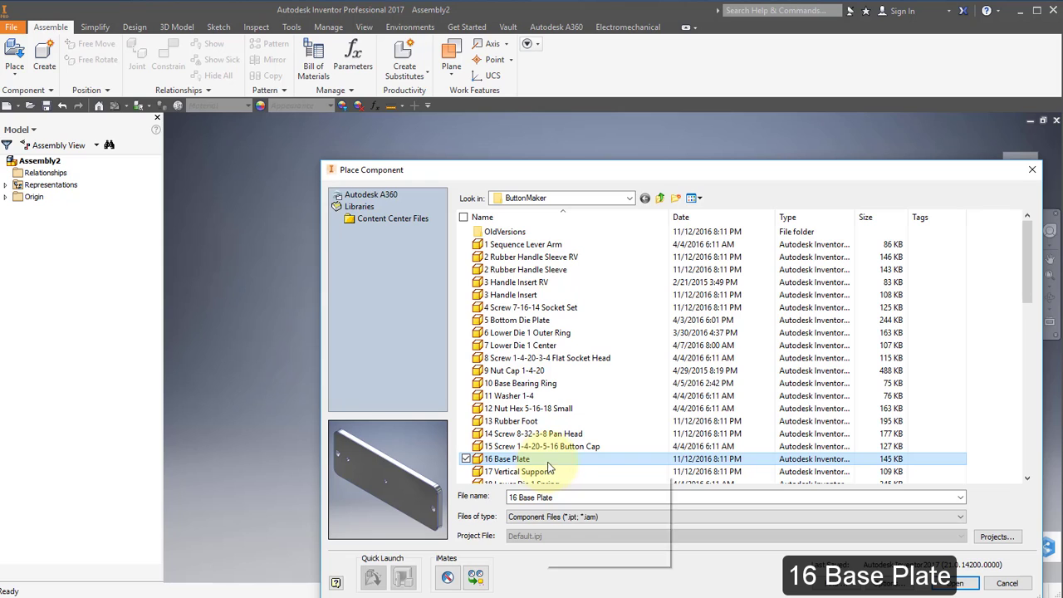
left_click(960, 584)
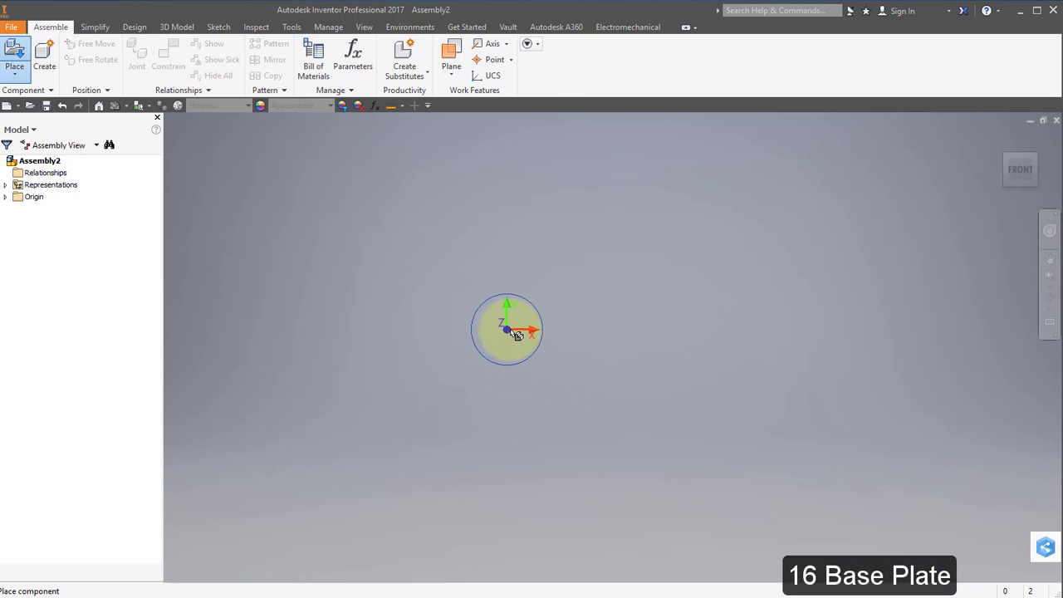
left_click(512, 331)
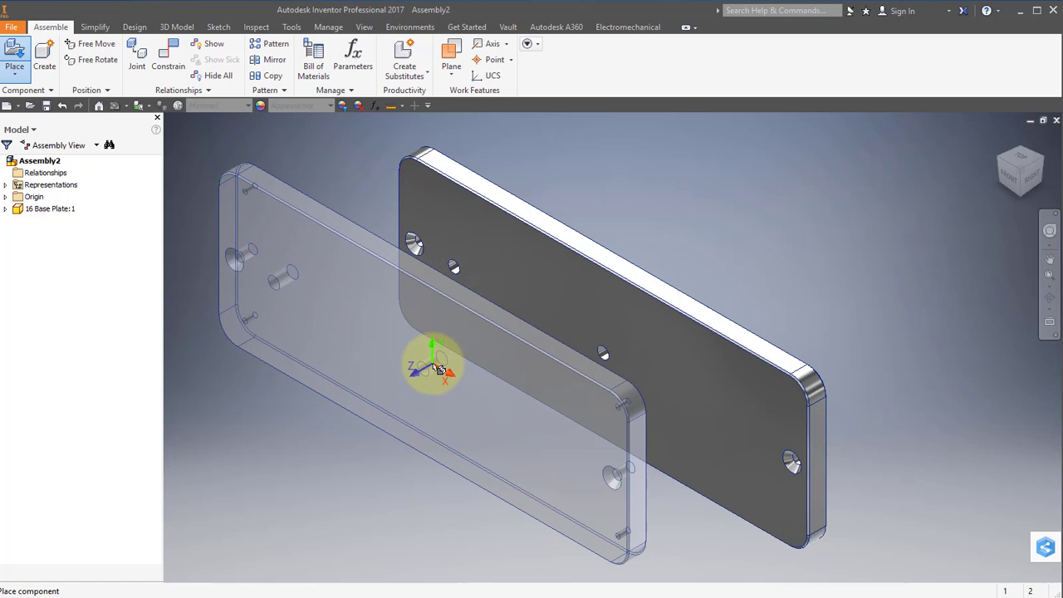
right_click(439, 369)
key("Escape")
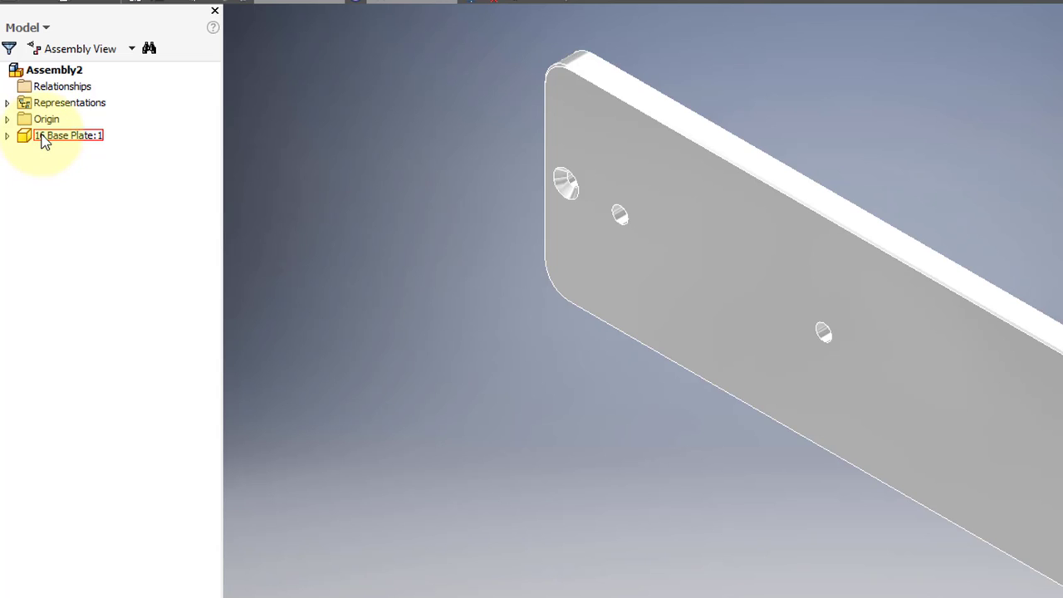
right_click(44, 140)
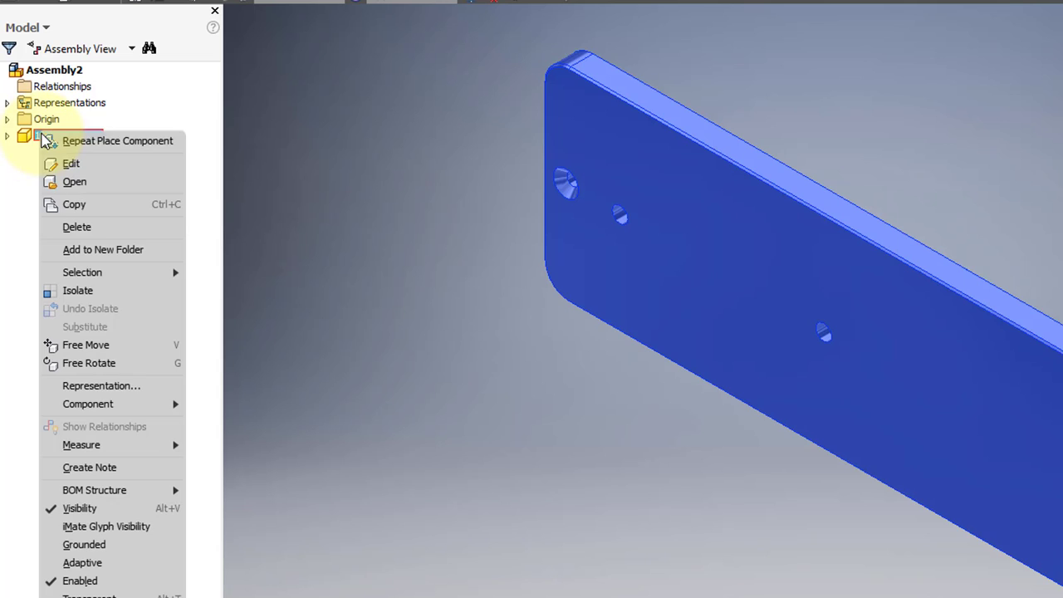
left_click(108, 544)
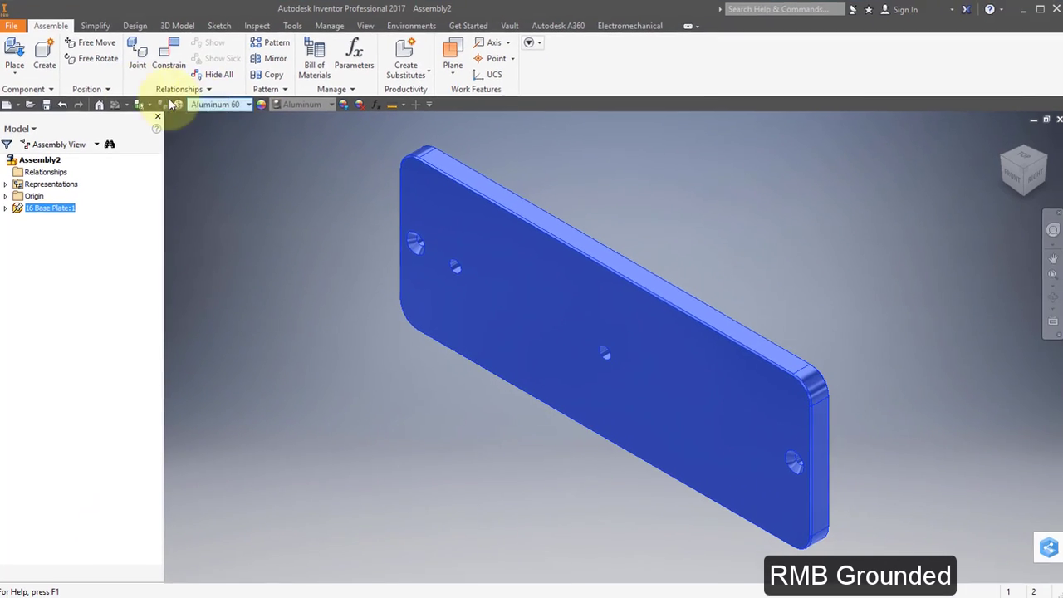
Step: Place two instances of the 17 Vertical Support component in front of the base plate
left_click(17, 52)
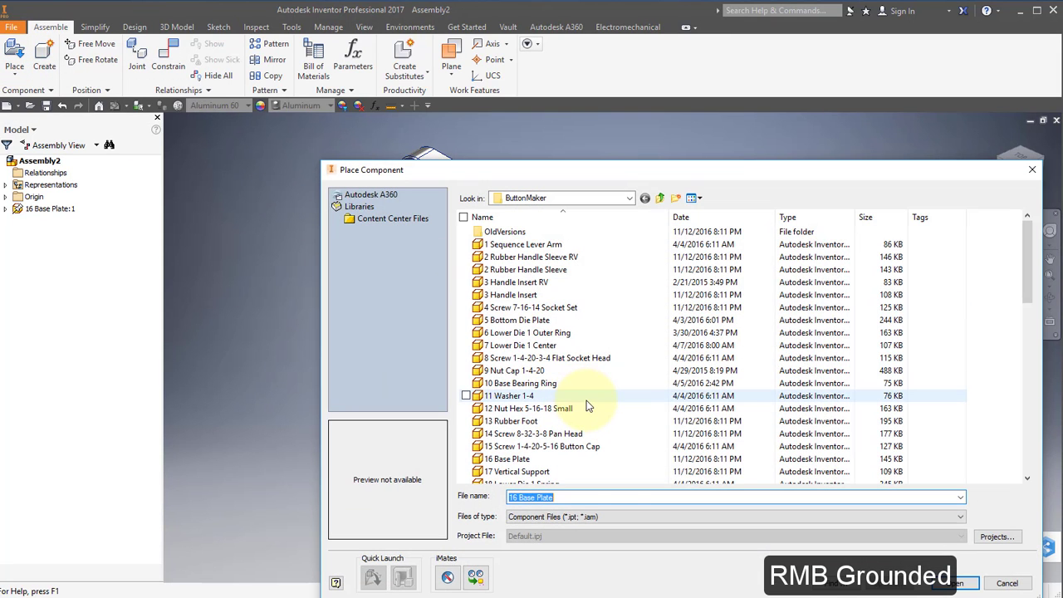
left_click(565, 472)
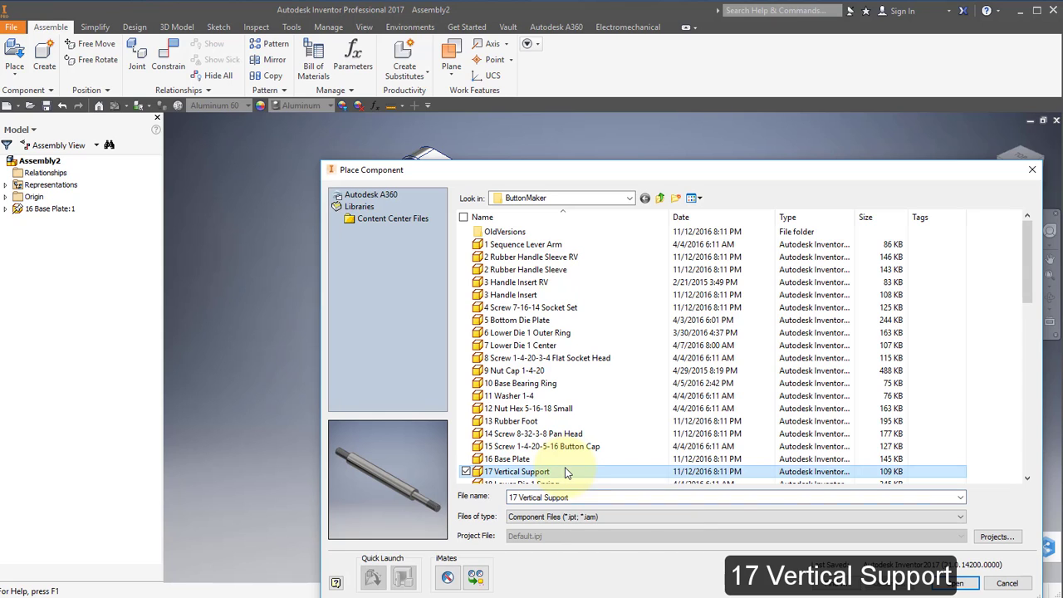
left_click(965, 584)
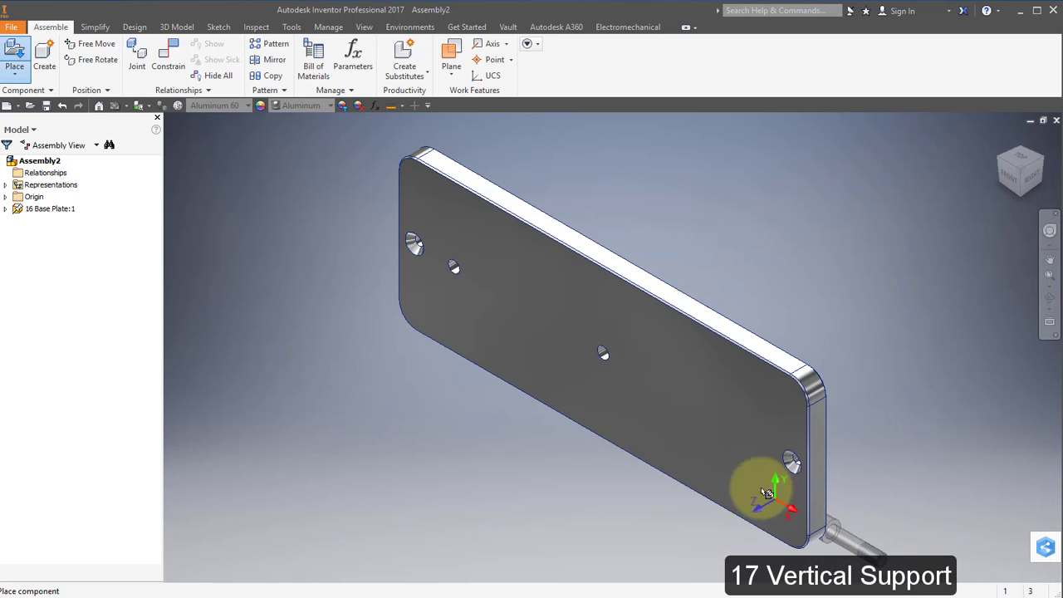
left_click(376, 379)
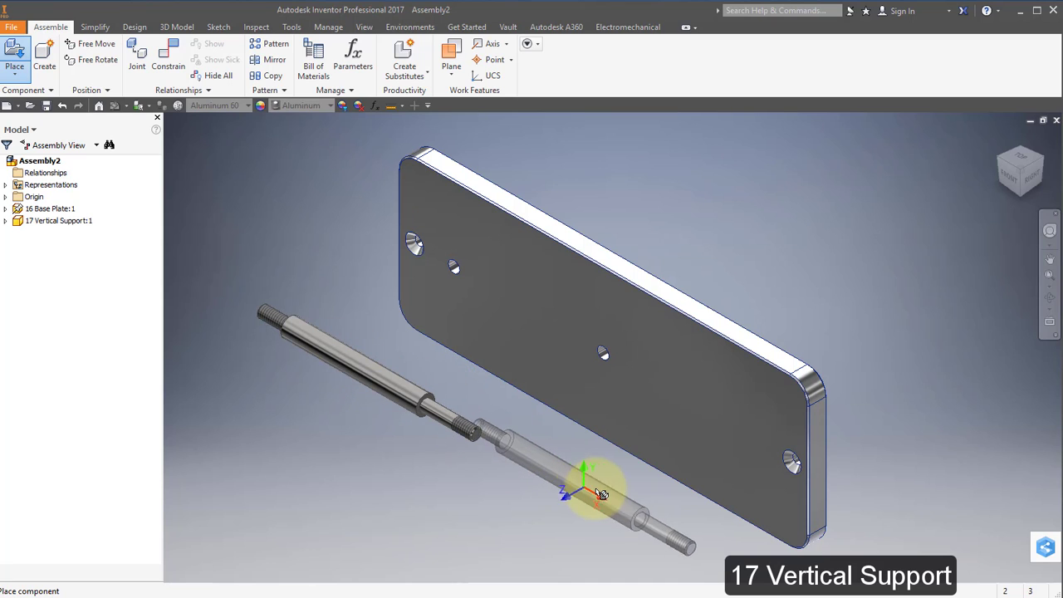
left_click(607, 492)
right_click(407, 465)
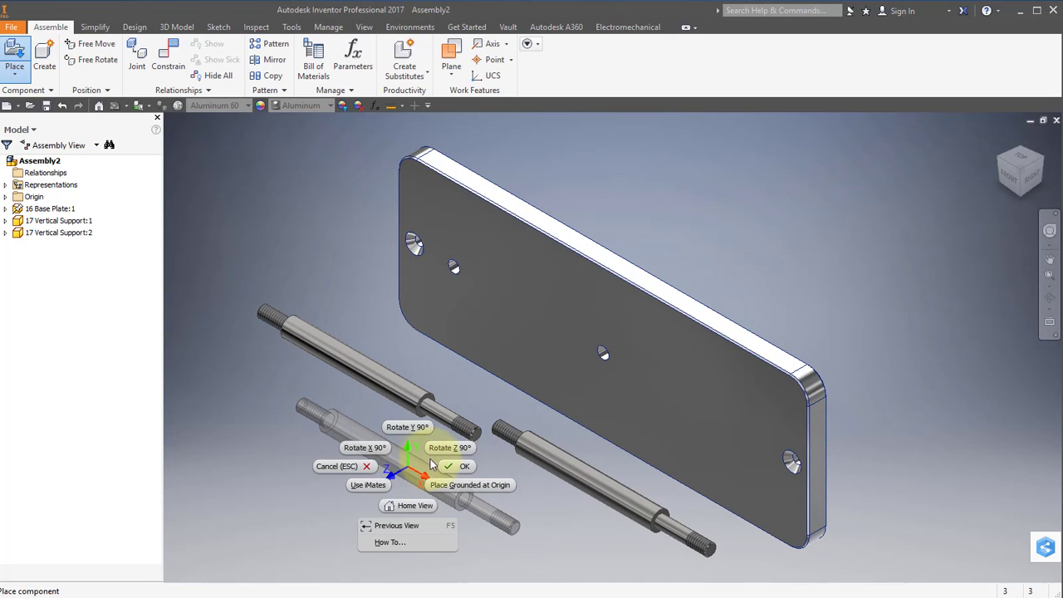
left_click(452, 466)
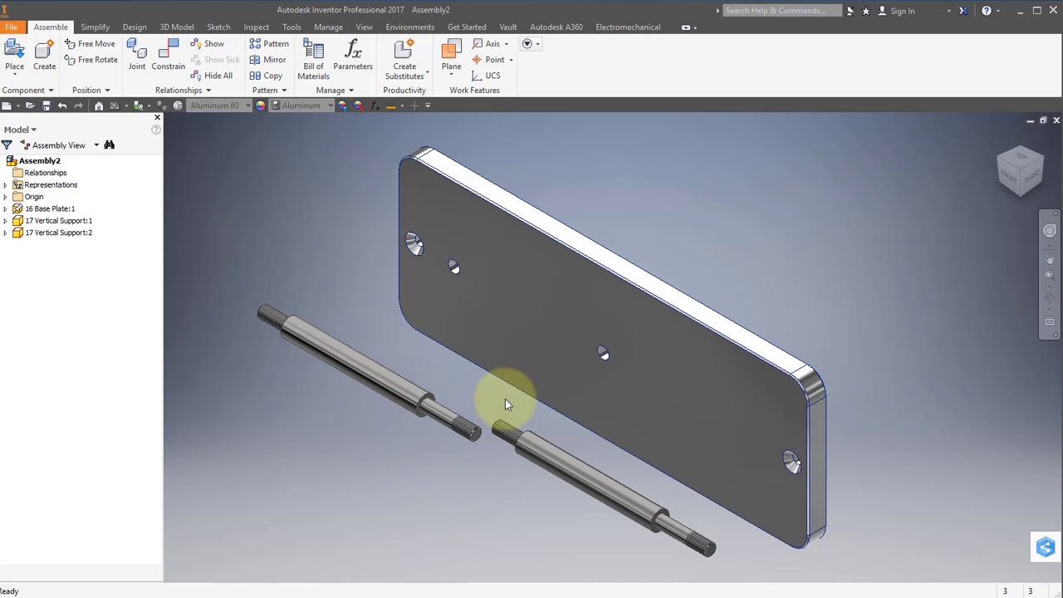
Step: Add an Insert constraint between the first vertical support's threaded-end shoulder edge and the plain hole beside the base plate's end countersunk hole
middle_click_drag(548, 413, 635, 421, "shift")
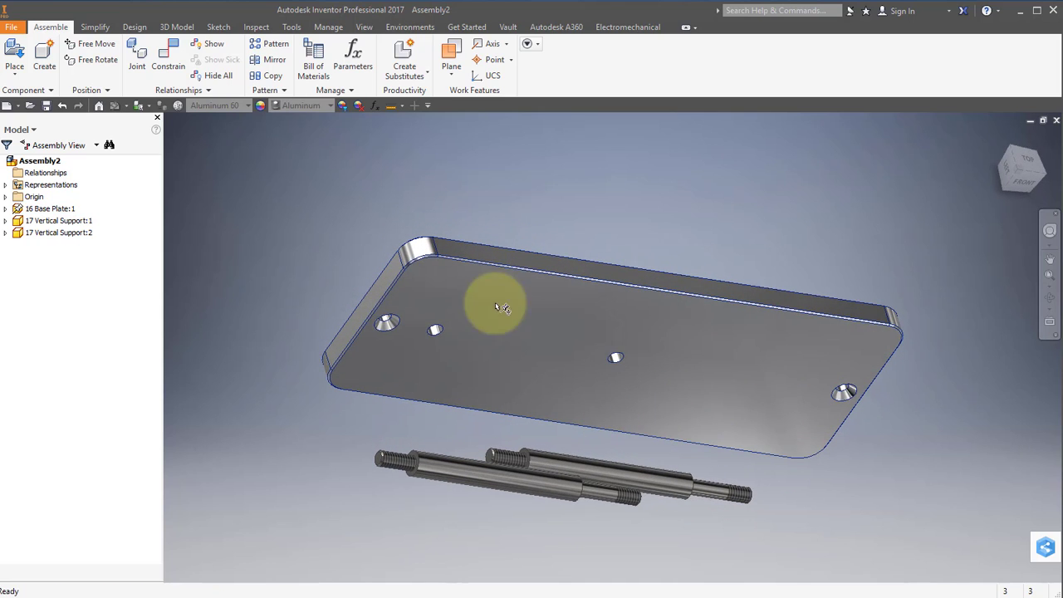
left_click(170, 57)
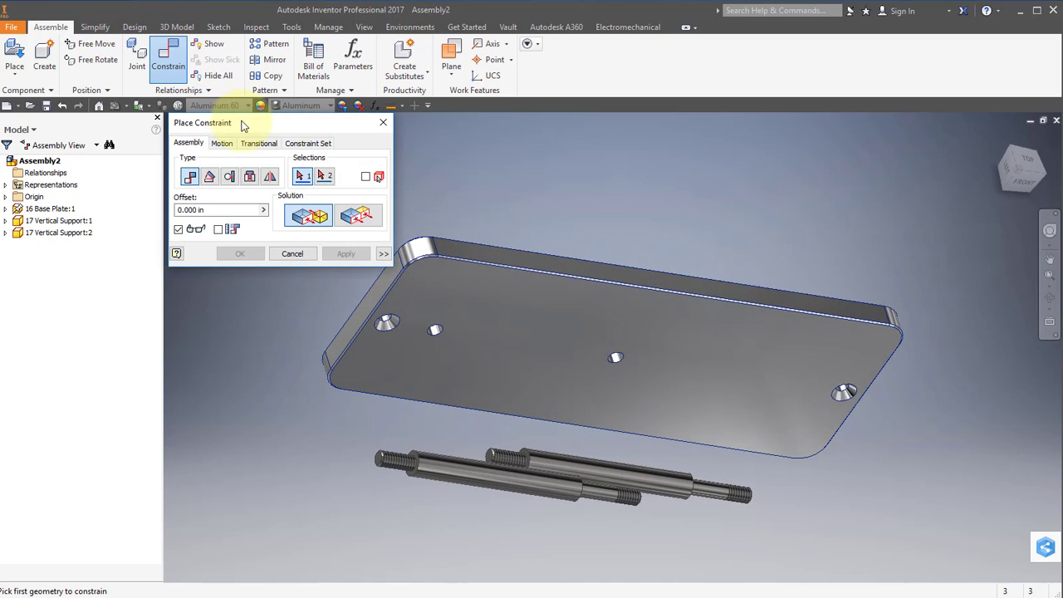
left_click(250, 176)
scroll(390, 465, "up", 4)
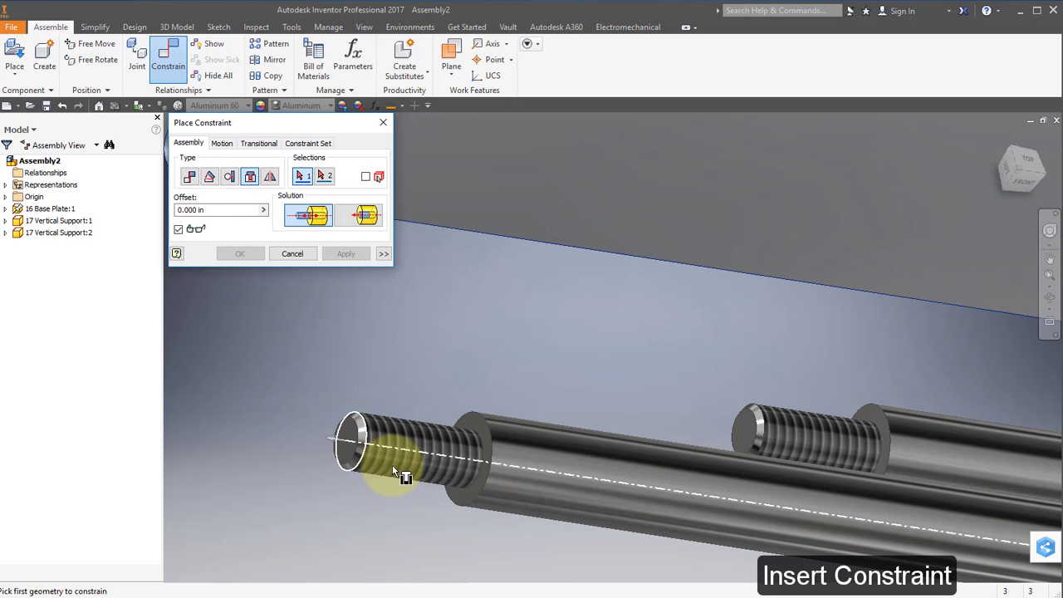
left_click(480, 449)
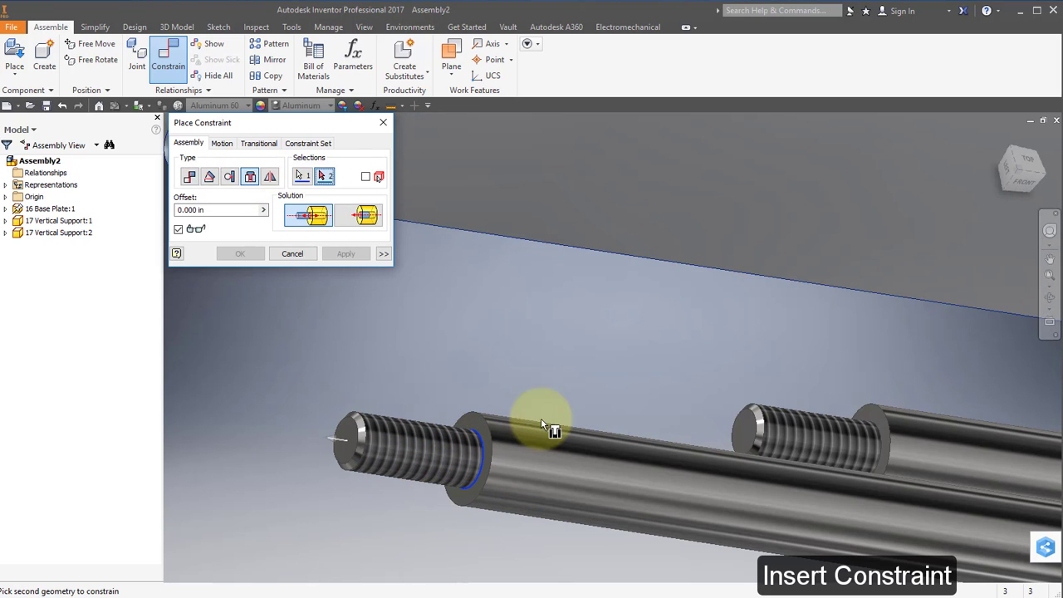
middle_click_drag(661, 272, 692, 465)
left_click(605, 187)
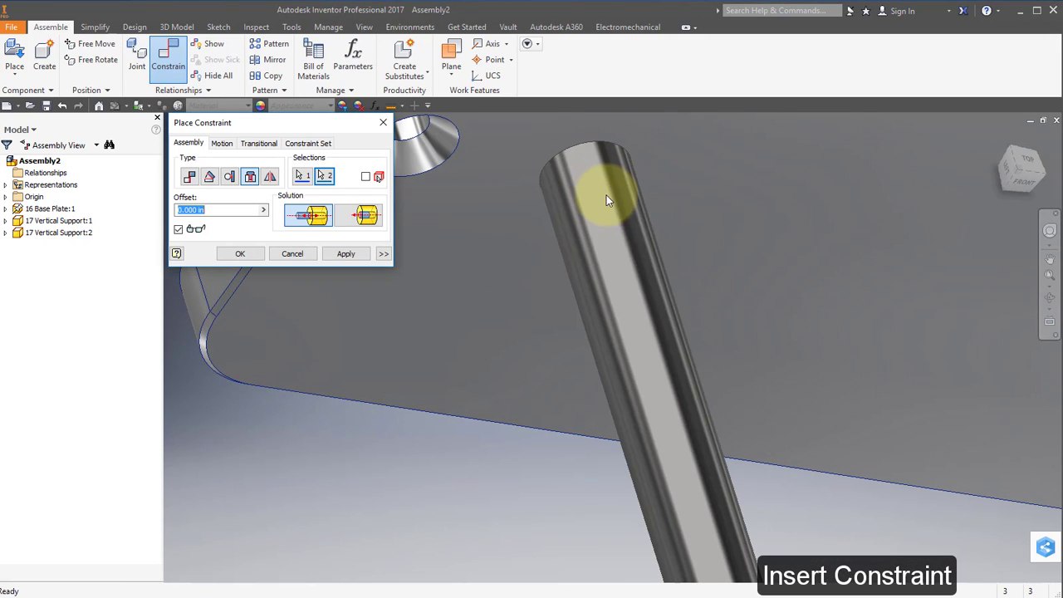
left_click(355, 256)
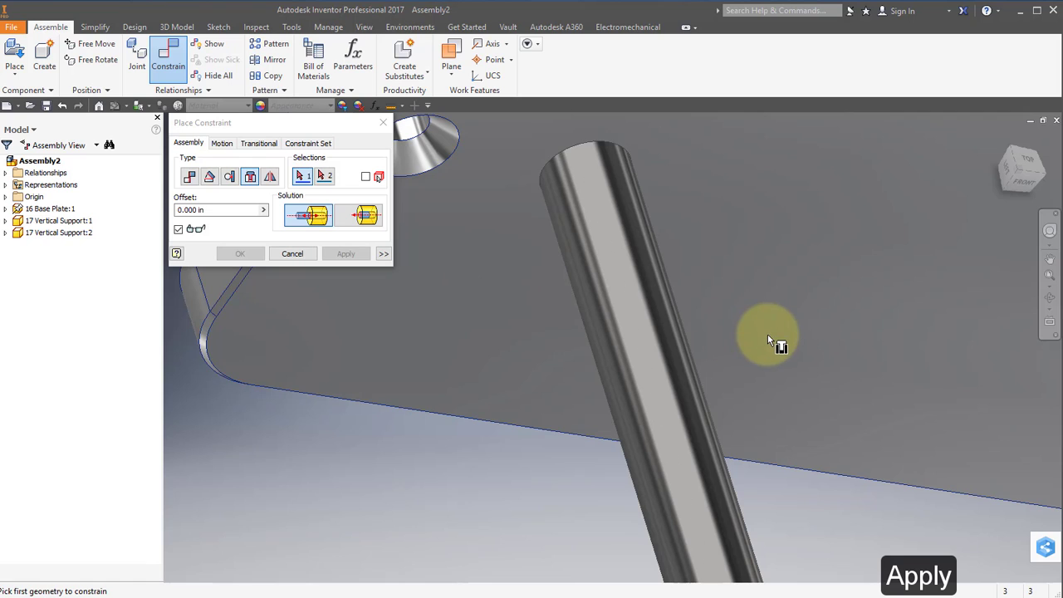
Step: Add an Insert constraint between the second vertical support's threaded-end shoulder edge and the plain hole near the middle of the base plate
scroll(767, 334, "down", 5)
middle_click_drag(755, 344, 577, 325)
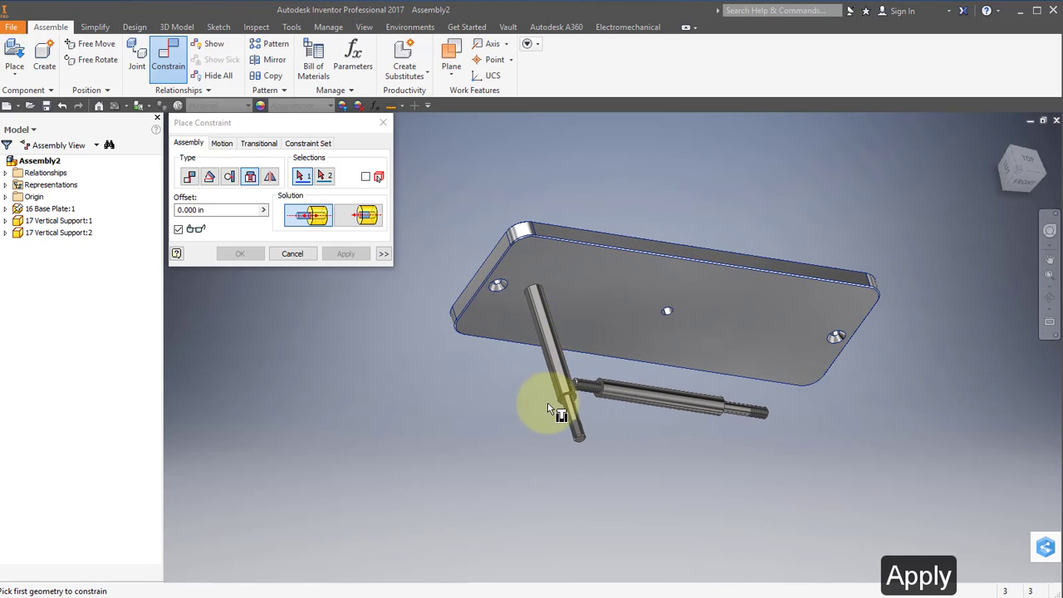
scroll(551, 402, "up", 6)
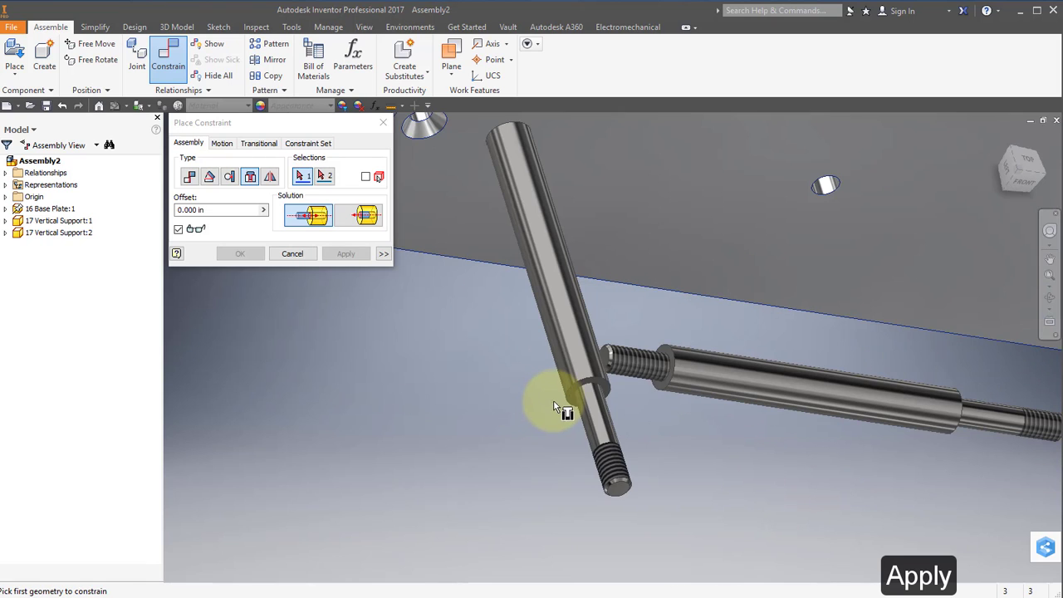
left_click(665, 366)
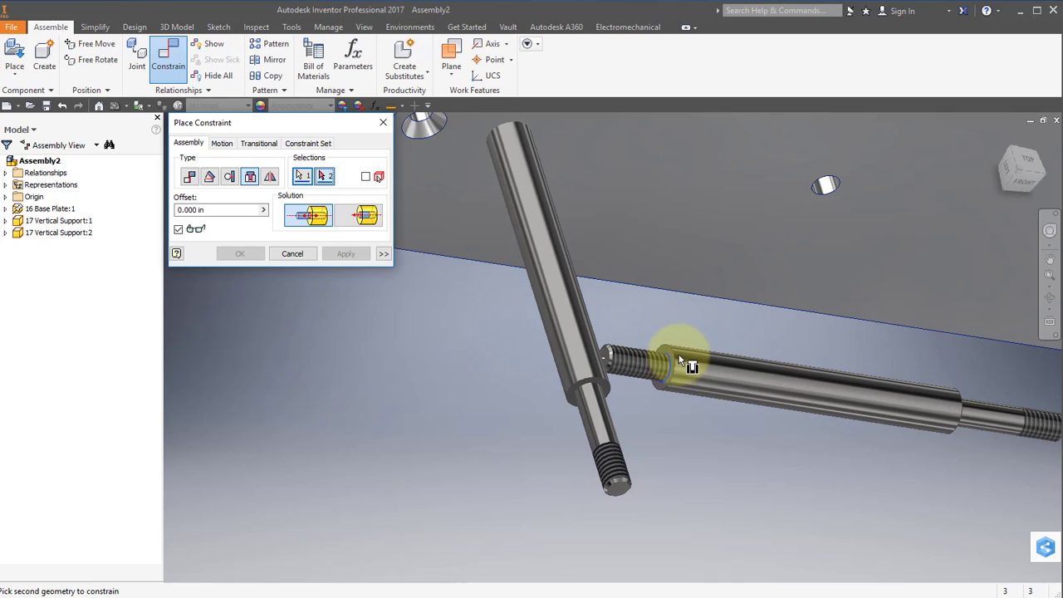
left_click(822, 195)
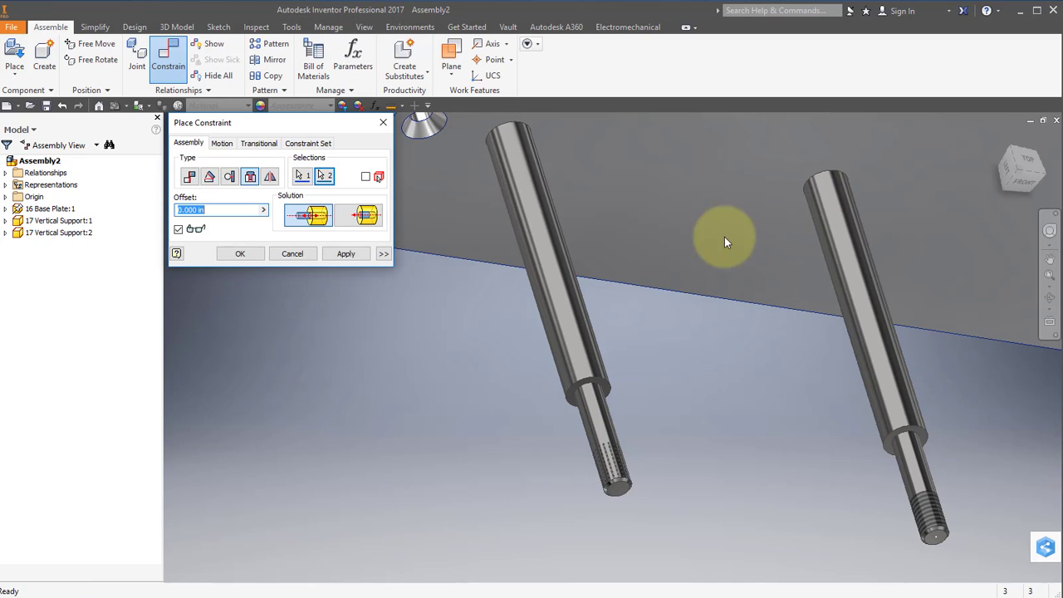
left_click(345, 254)
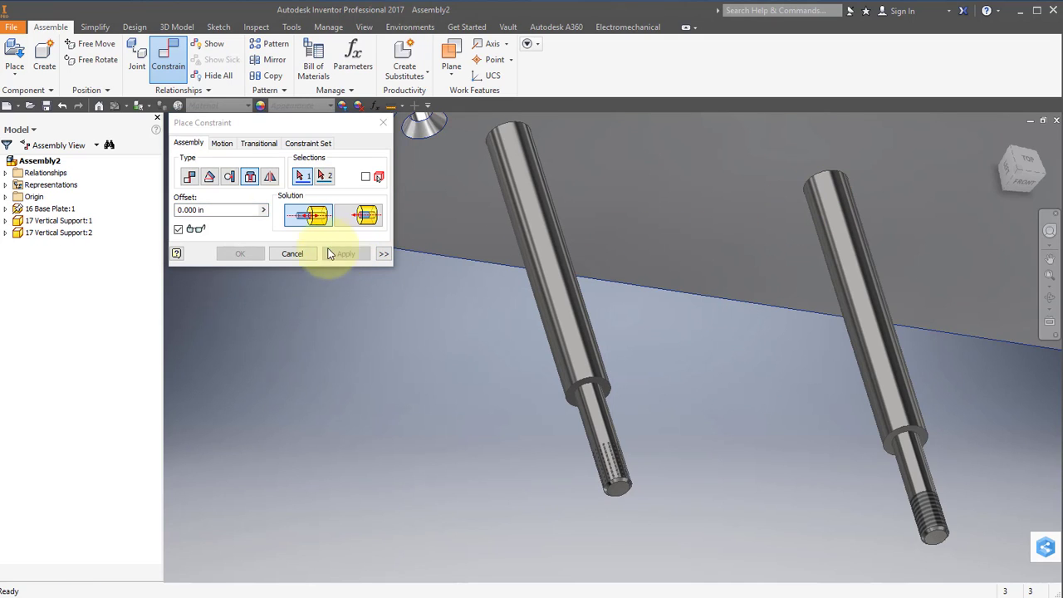
Step: Place two instances of the 40 Nut Hex 5-16-18 Large component beside the base plate's back face
left_click(16, 51)
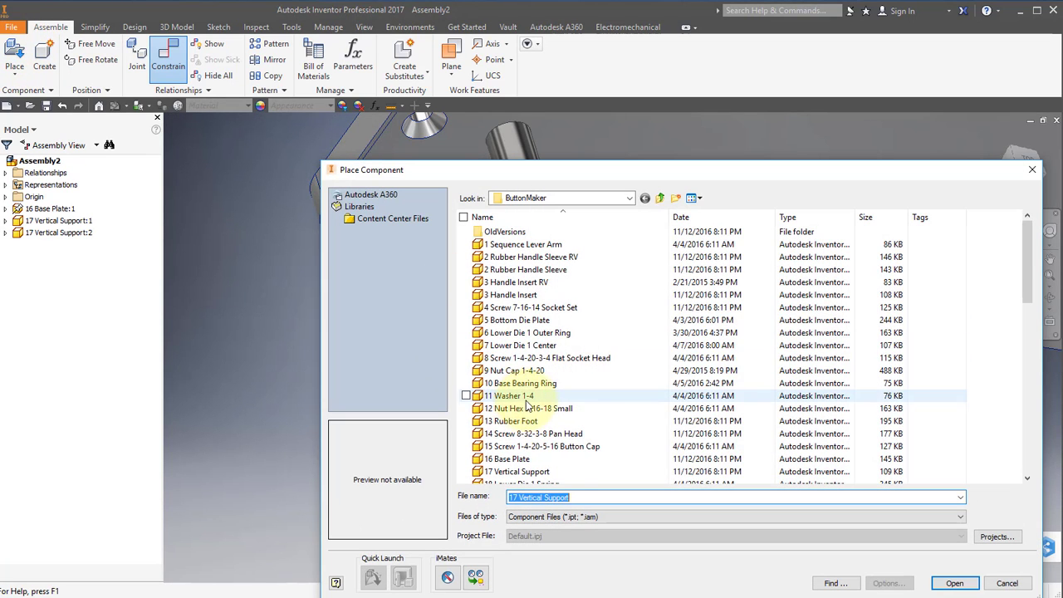
scroll(528, 404, "down", 9)
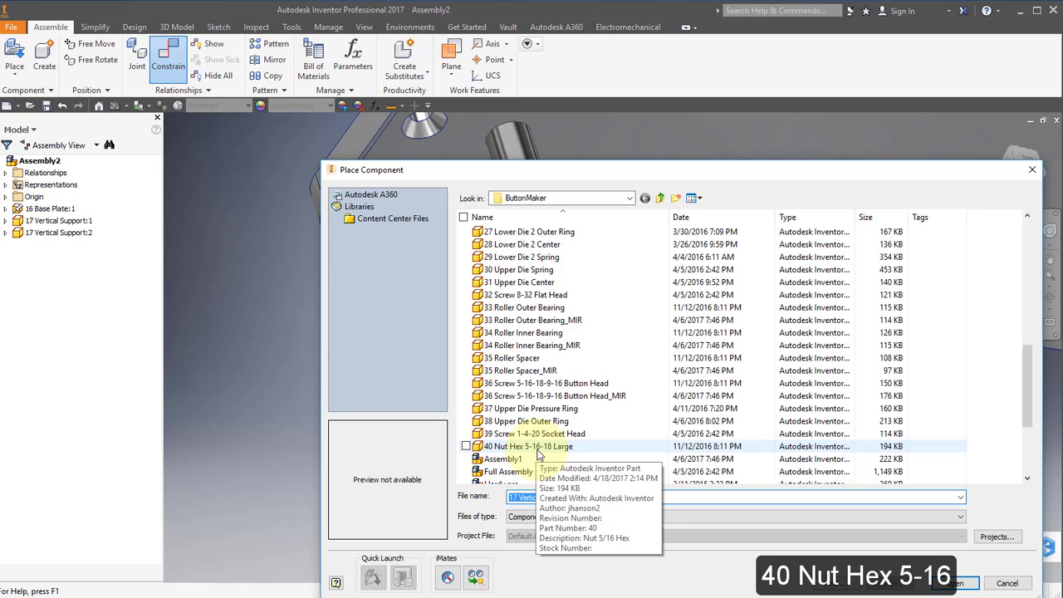
left_click(538, 452)
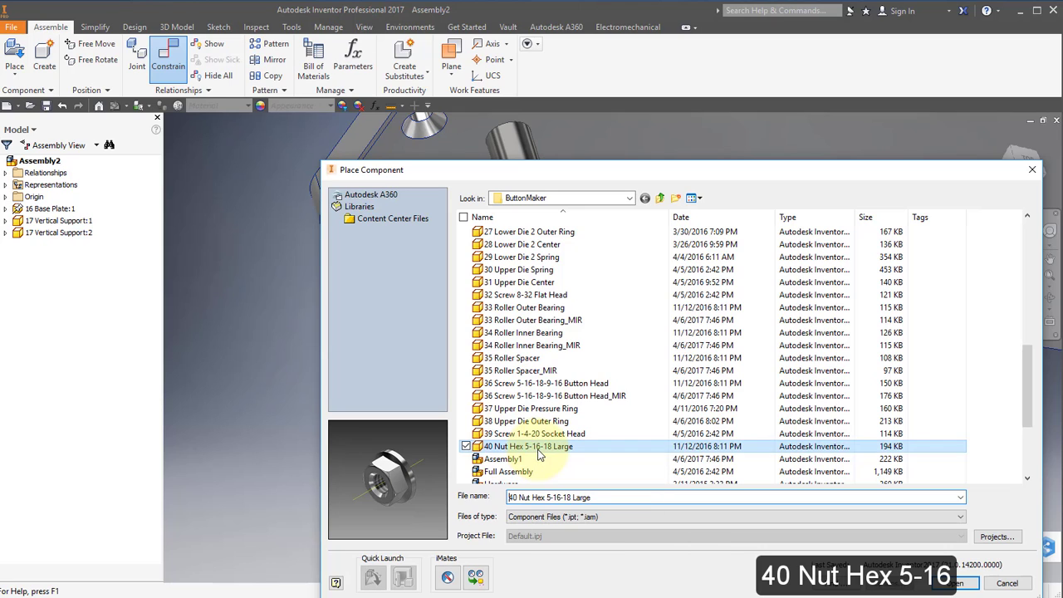
left_click(963, 583)
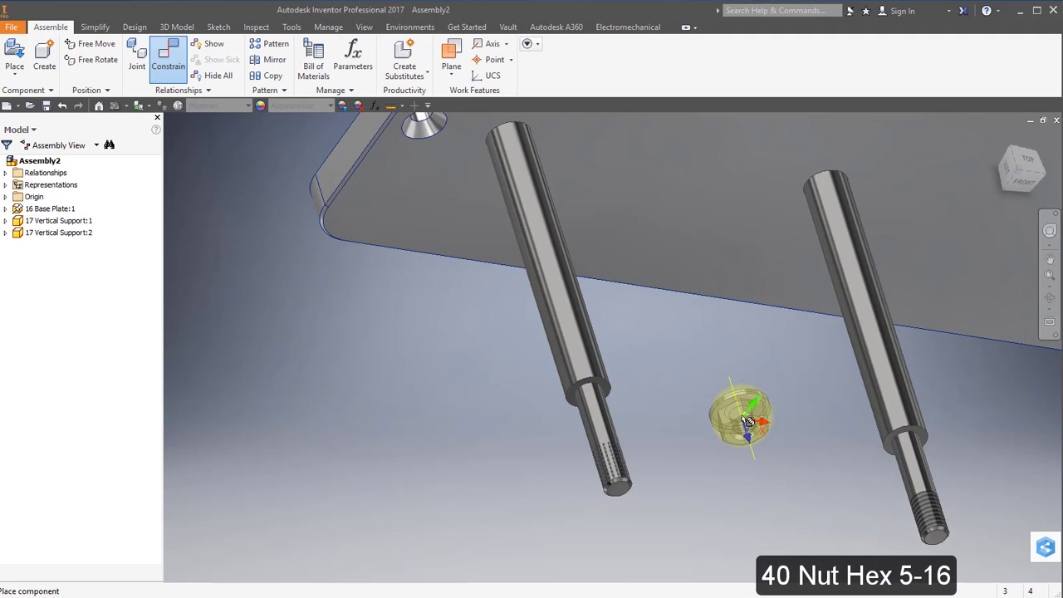
middle_click_drag(782, 438, 814, 467, "shift")
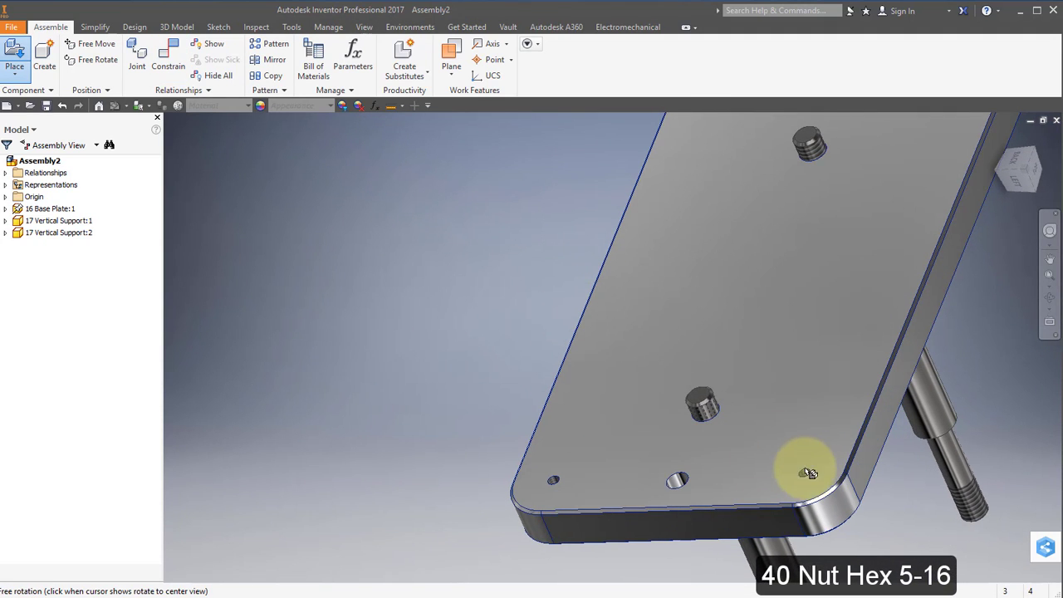
left_click(402, 244)
left_click(486, 283)
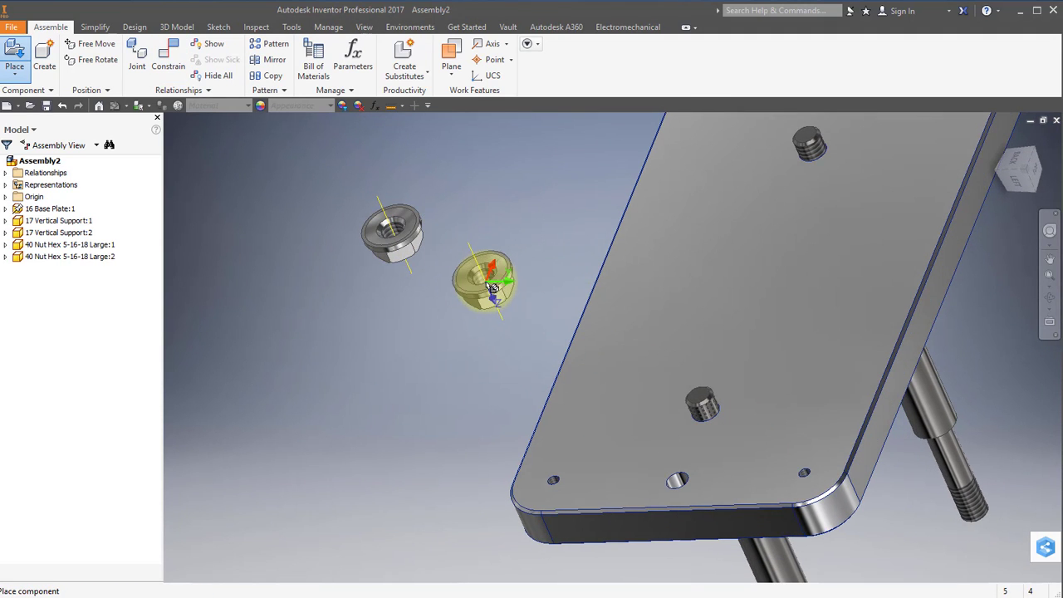
right_click(544, 232)
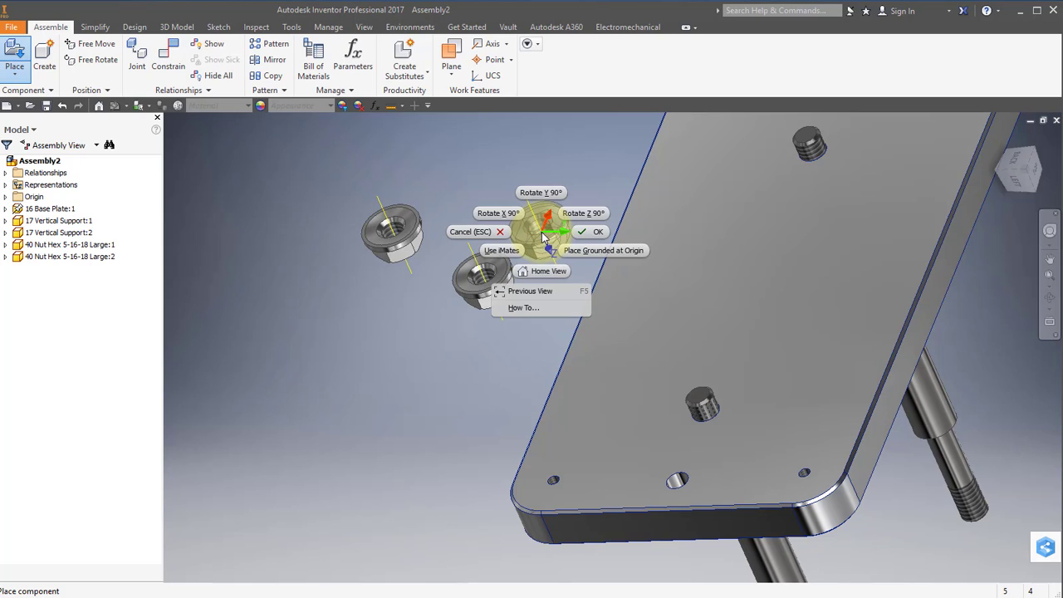
left_click(597, 233)
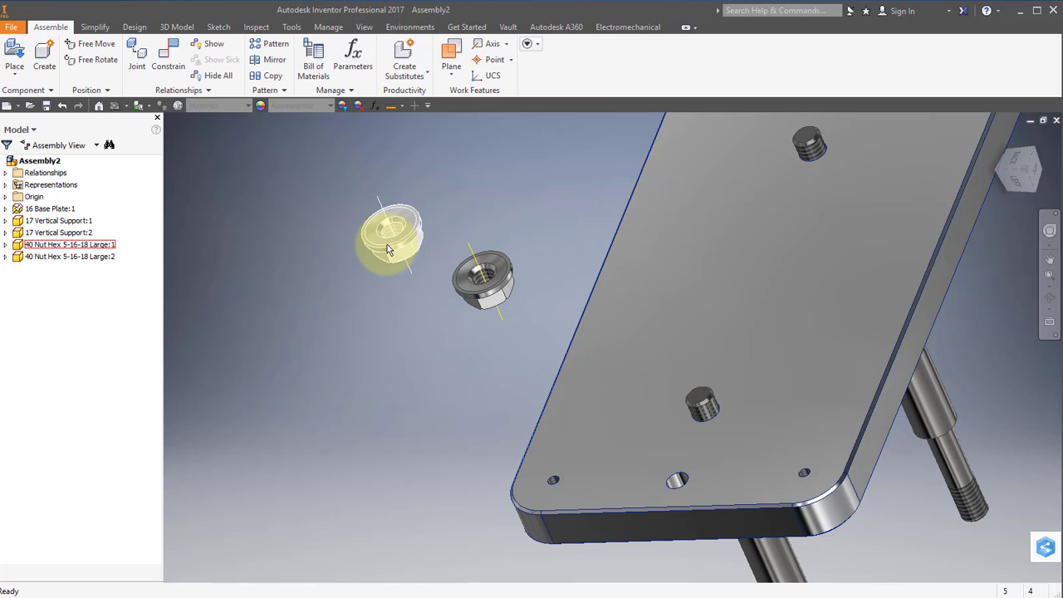
Step: Add an Insert constraint between the first hex nut's flange-face edge and the base plate hole edge around the end support's threaded stud
left_click(170, 60)
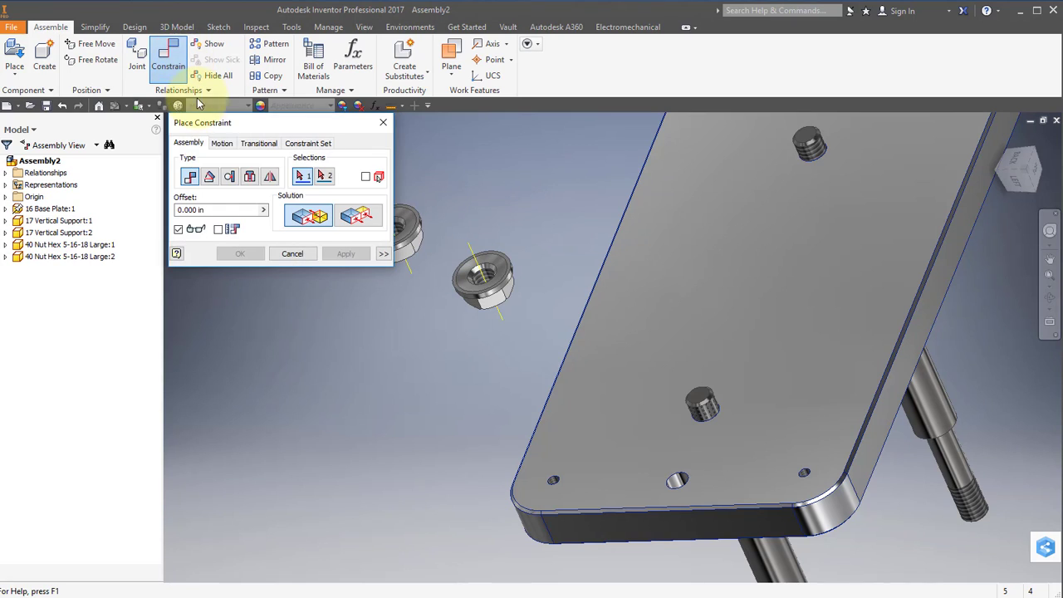
left_click(251, 178)
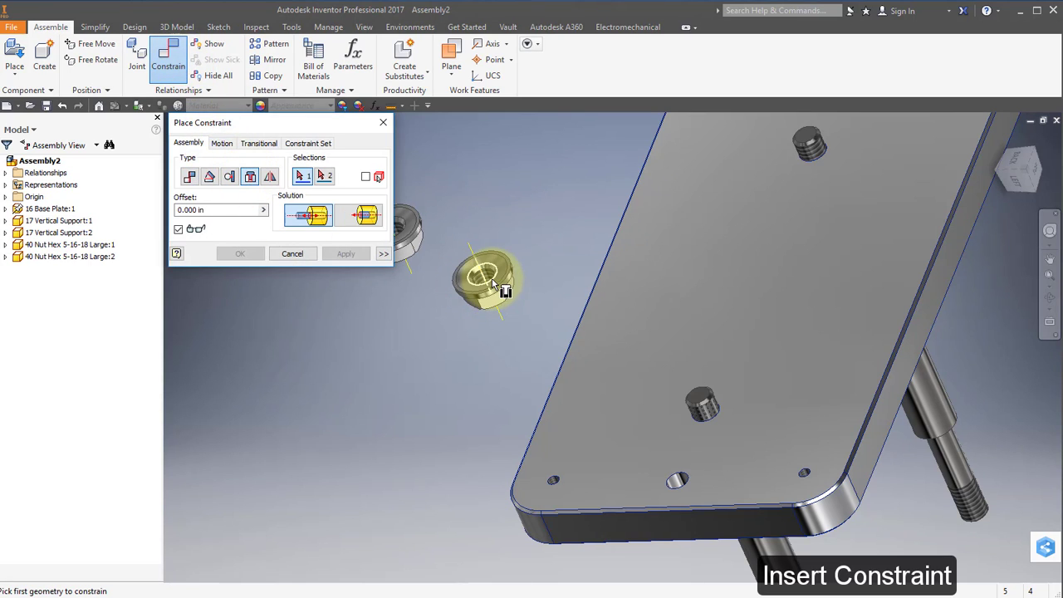
scroll(488, 285, "down", 4)
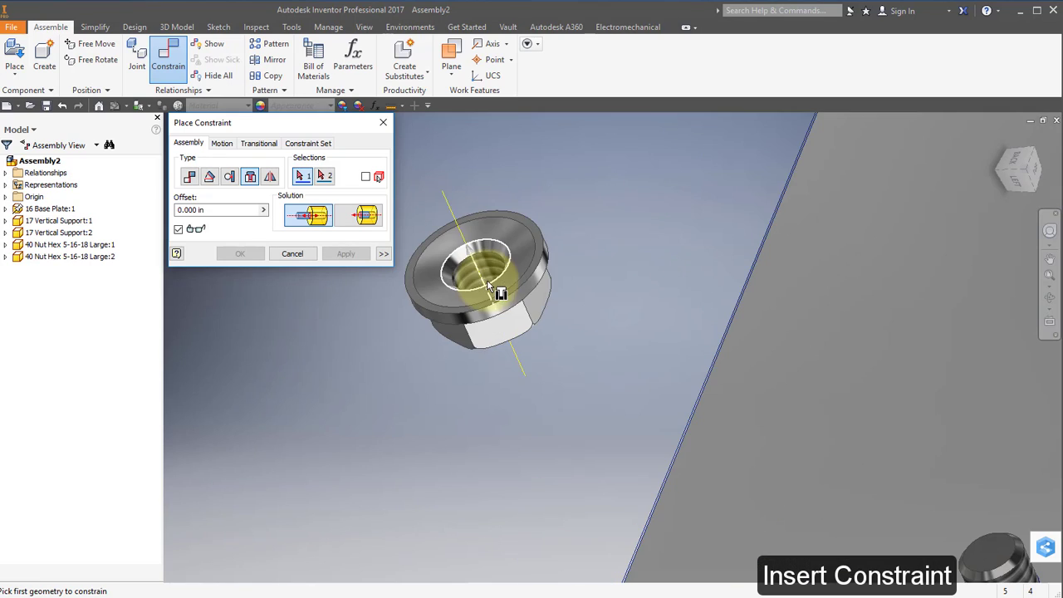
left_click(528, 270)
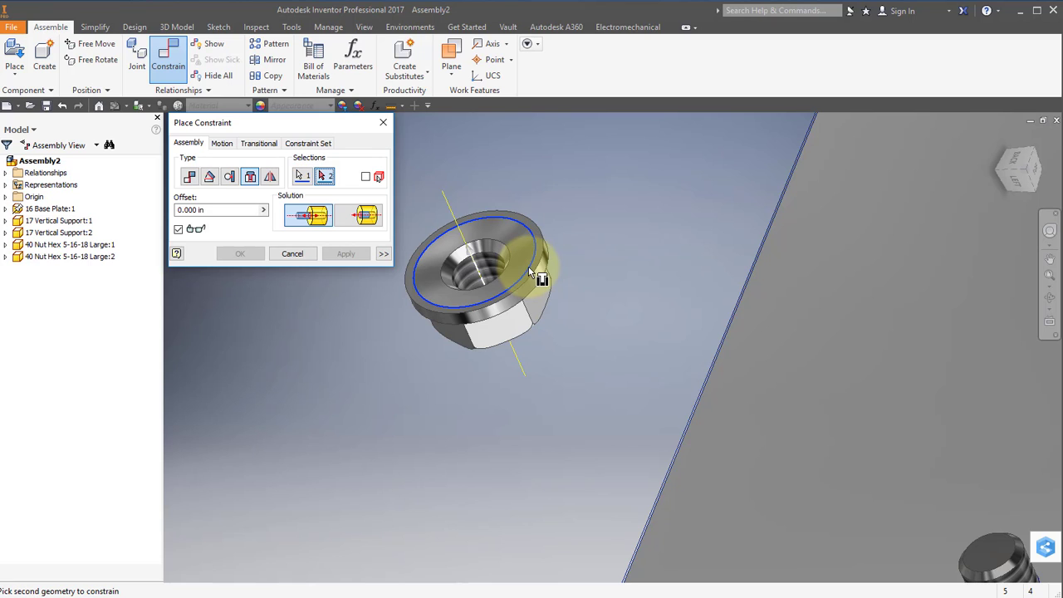
middle_click_drag(812, 446, 729, 334)
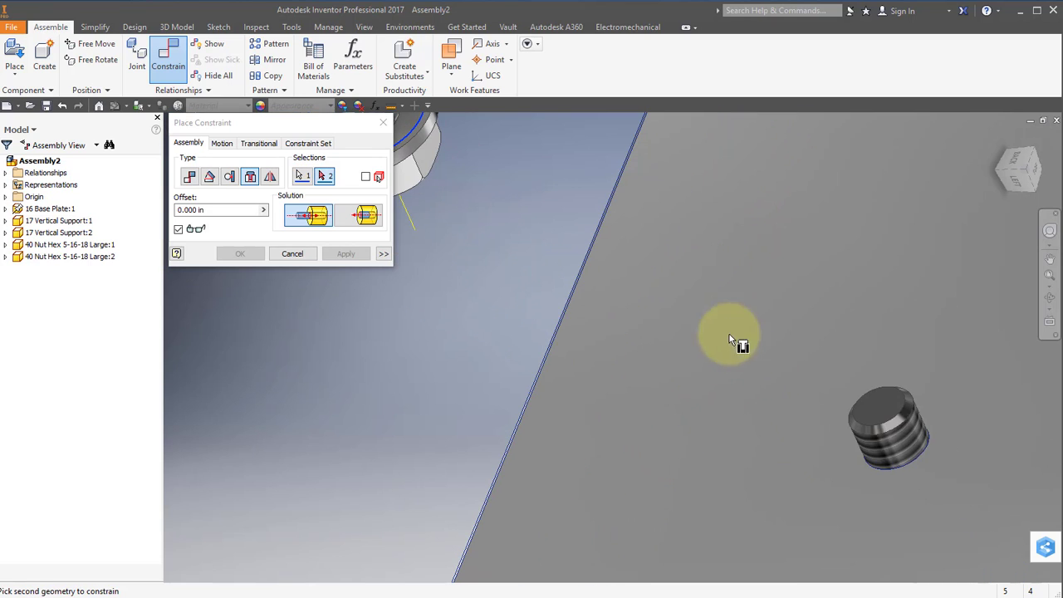
left_click(927, 450)
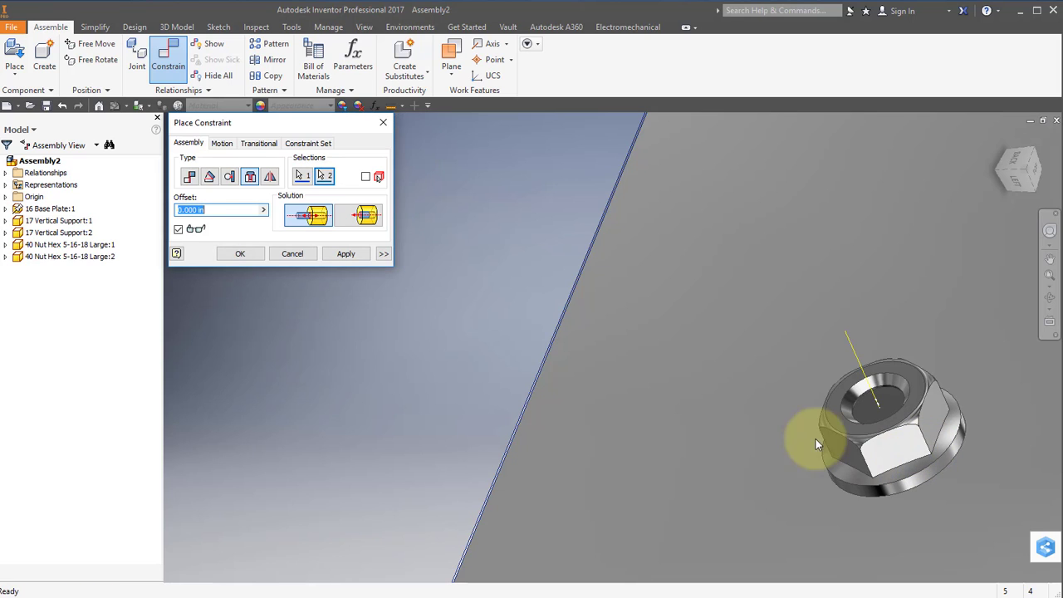
left_click(360, 258)
Step: Add an Insert constraint between the second hex nut's flange-face edge and the base plate hole edge around the middle support's threaded stud
middle_click_drag(522, 308, 833, 462)
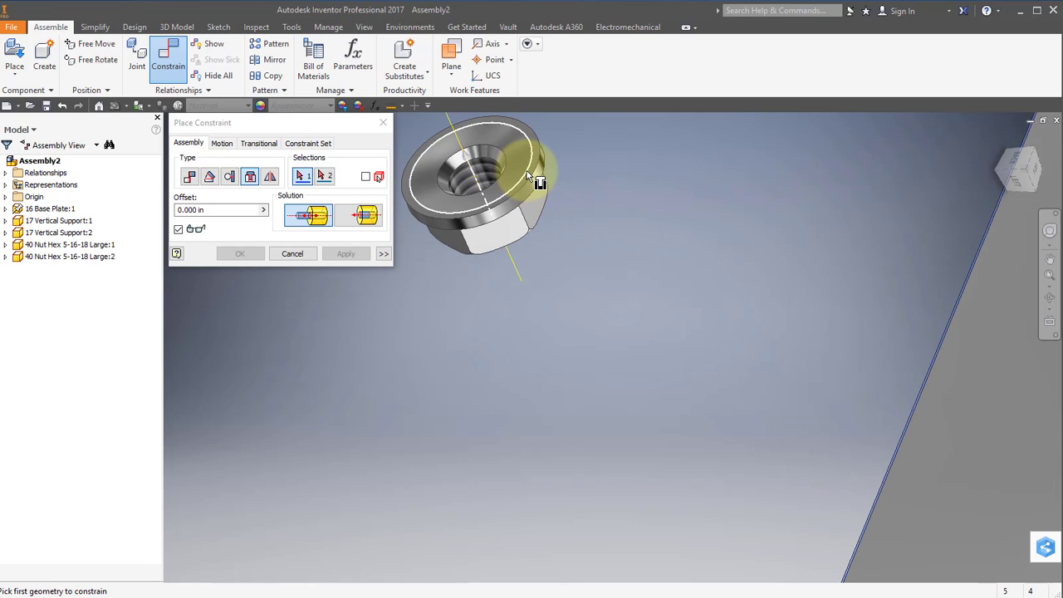
left_click(547, 191)
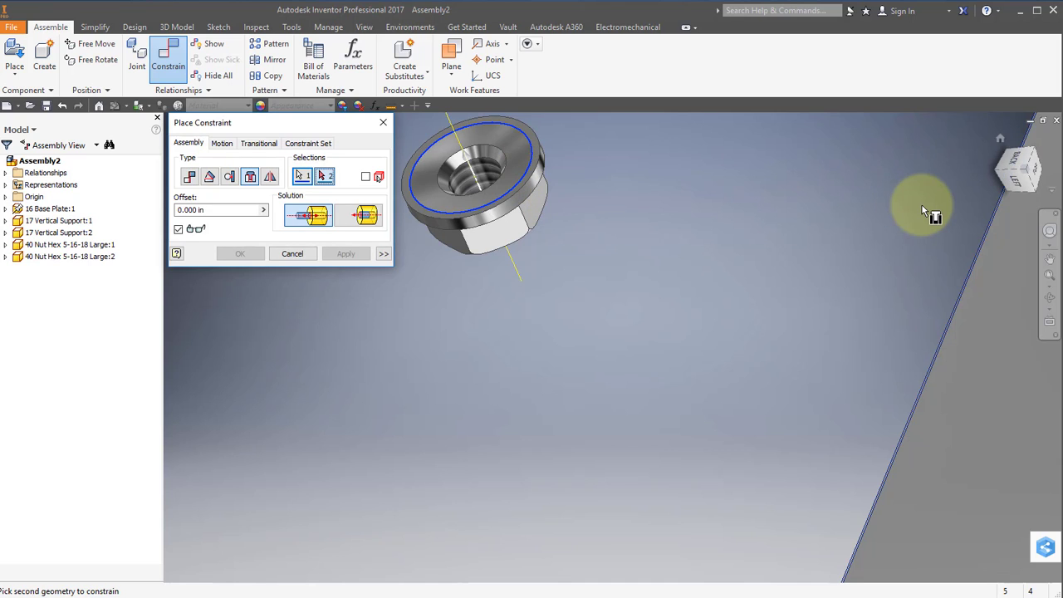
middle_click_drag(921, 205, 315, 391)
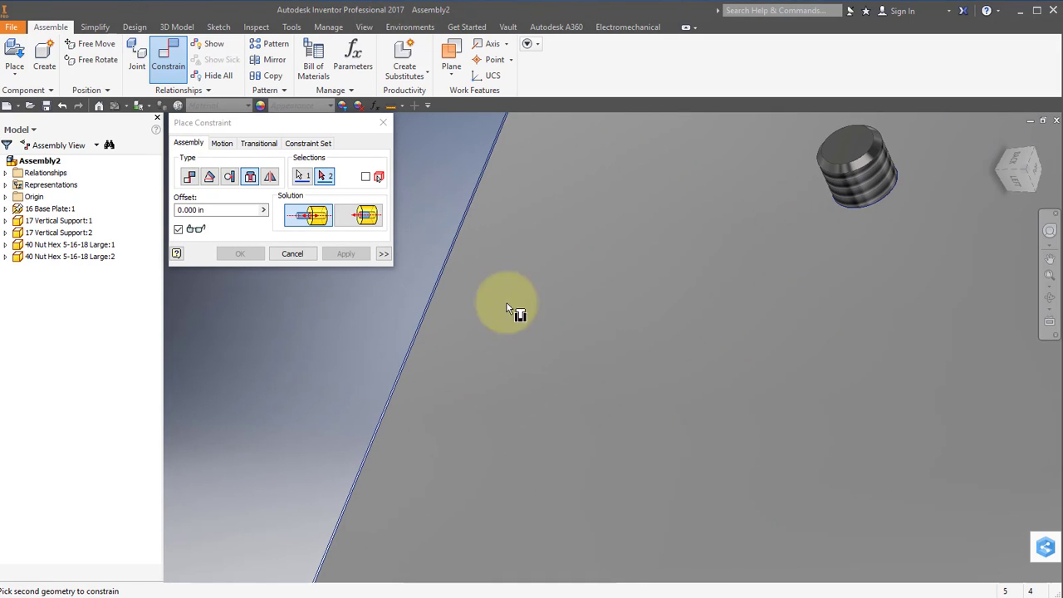
left_click(865, 203)
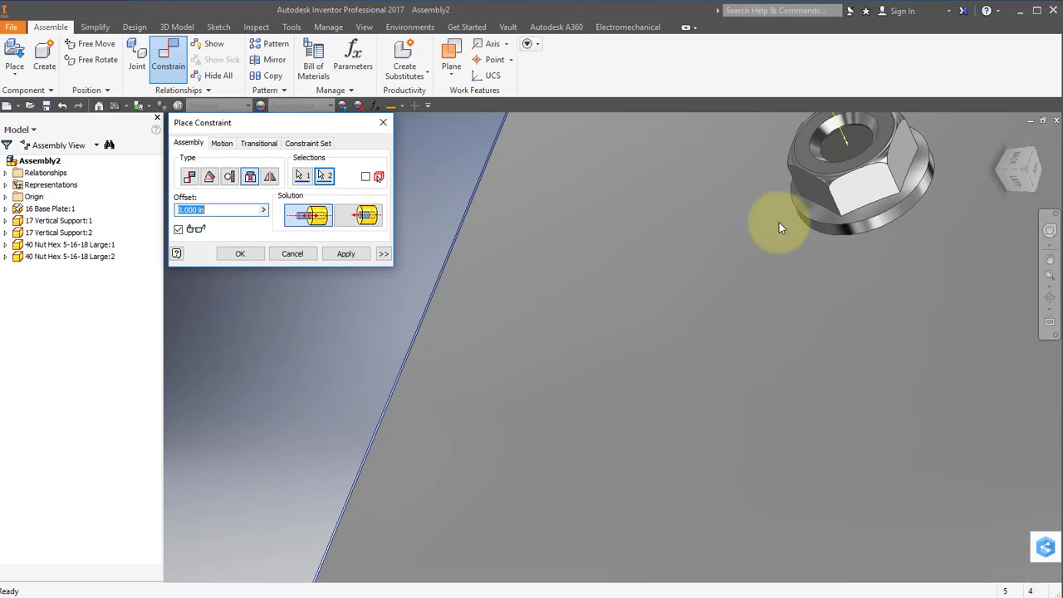
left_click(345, 253)
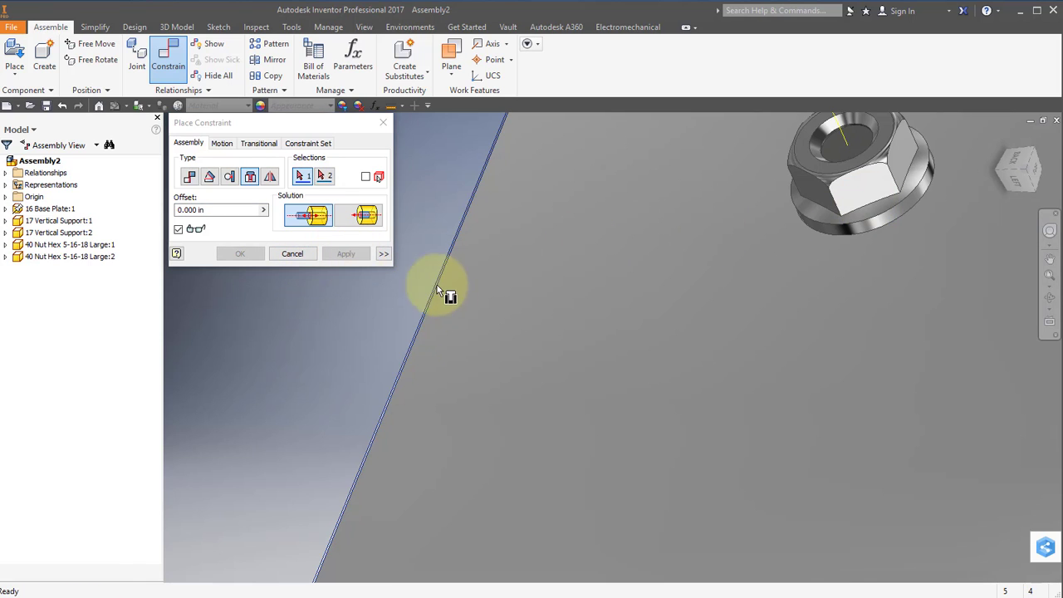
Step: Place four instances of the 13 Rubber Foot component around the base plate, two on each long side
scroll(503, 307, "down", 2)
scroll(504, 306, "down", 2)
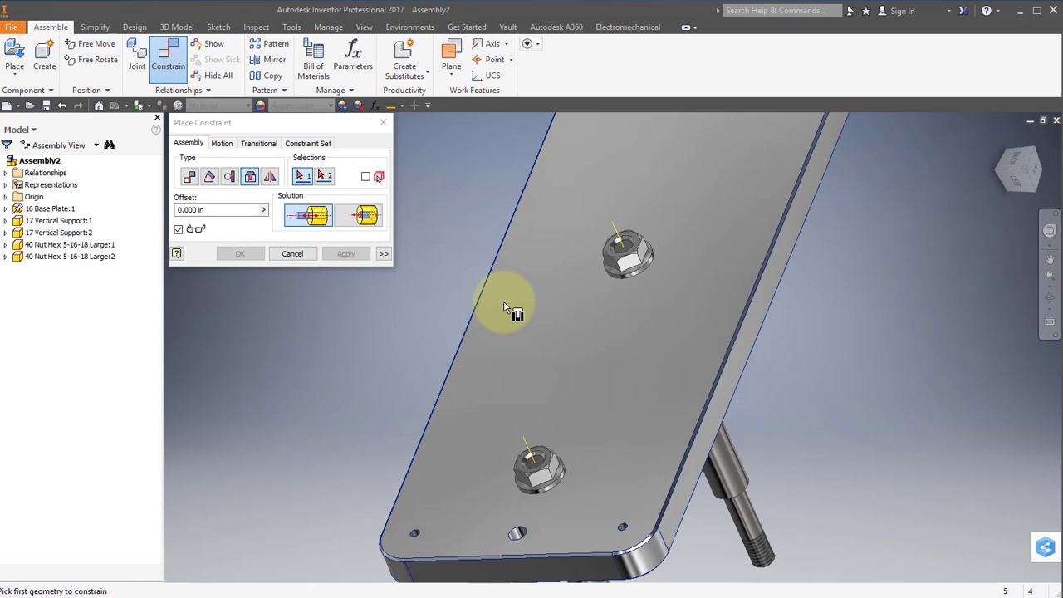
left_click(15, 52)
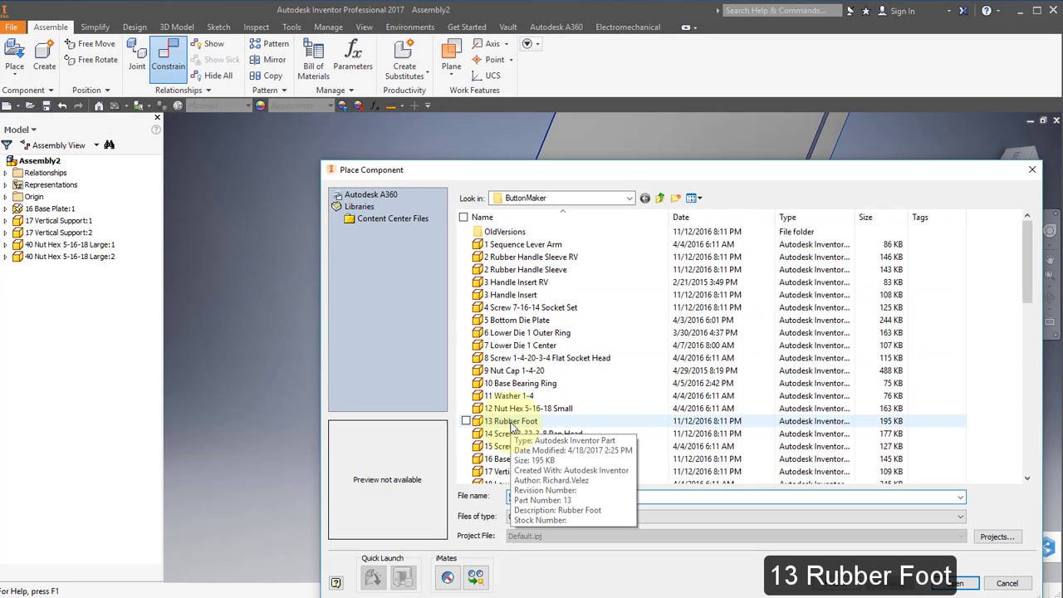
left_click(512, 425)
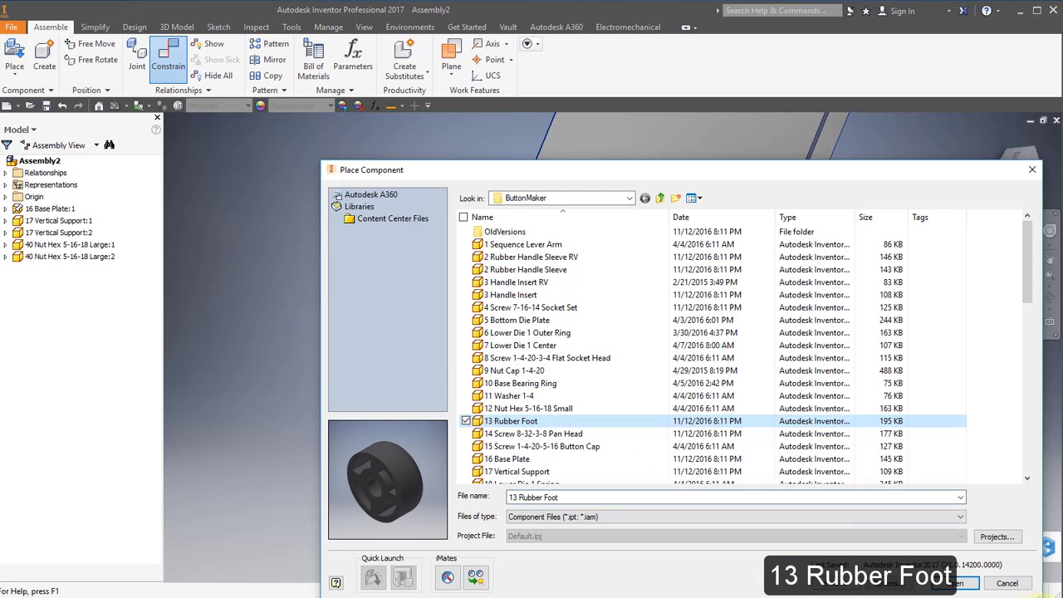
left_click(972, 585)
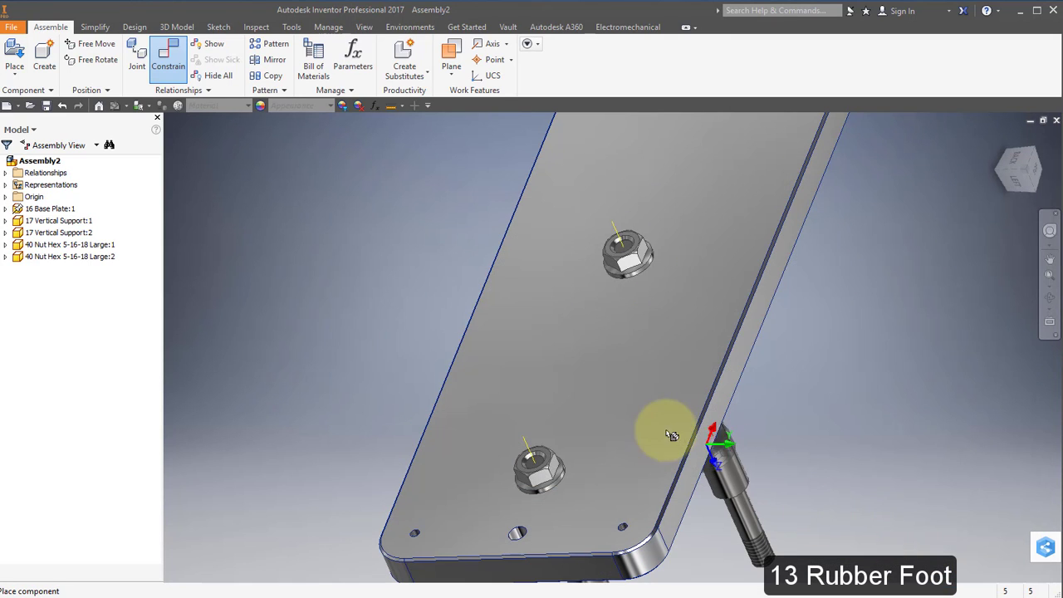
left_click(340, 430)
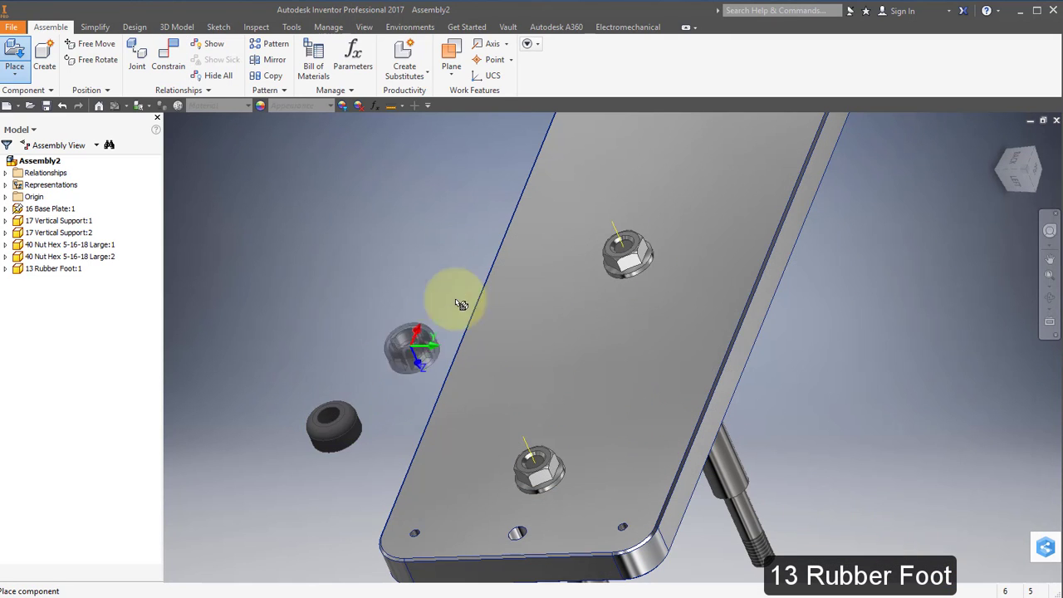
left_click(474, 158)
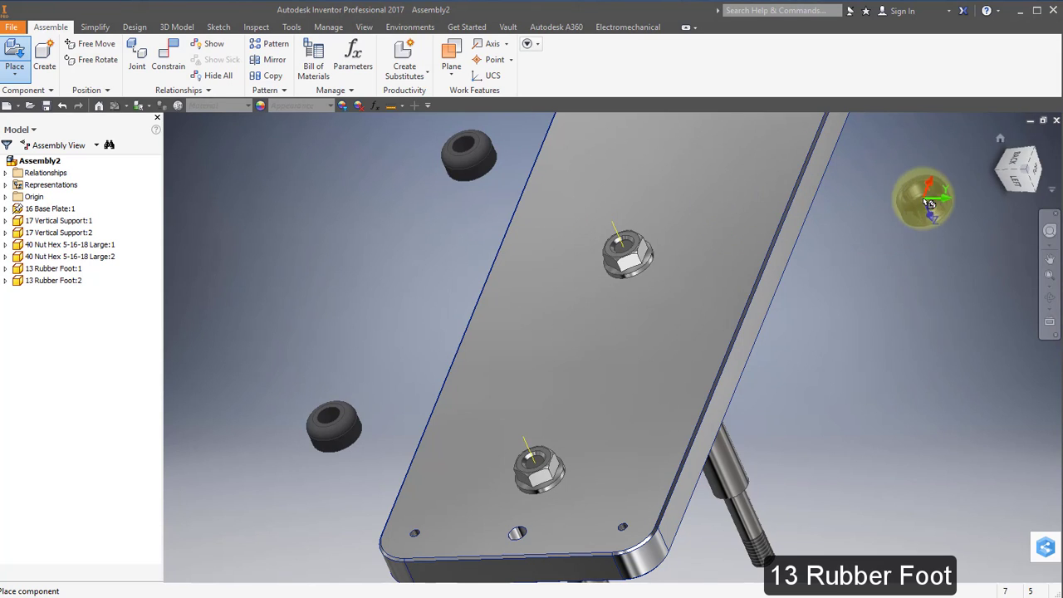
left_click(926, 200)
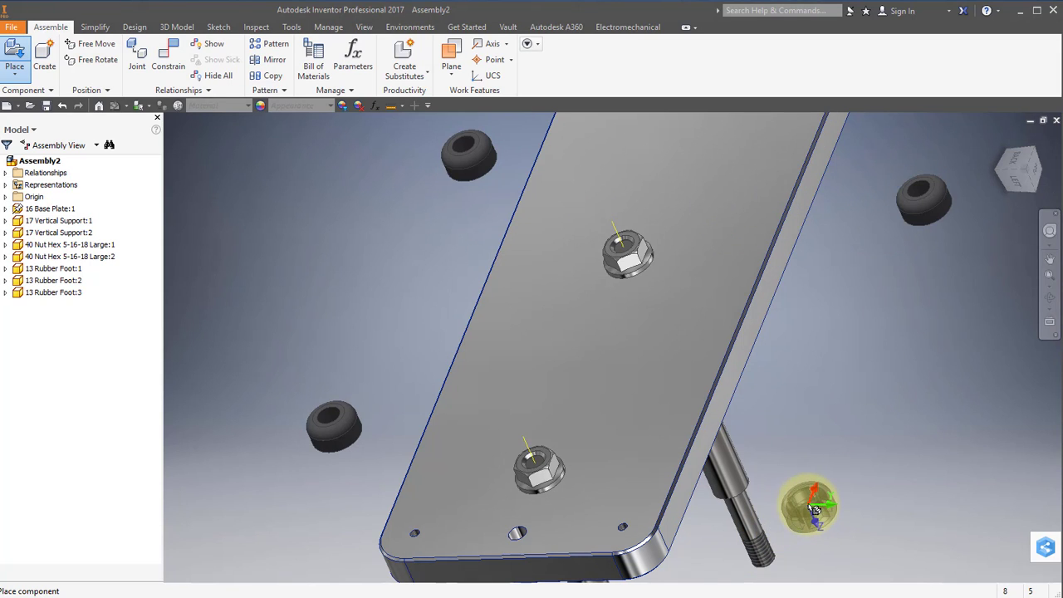
left_click(808, 503)
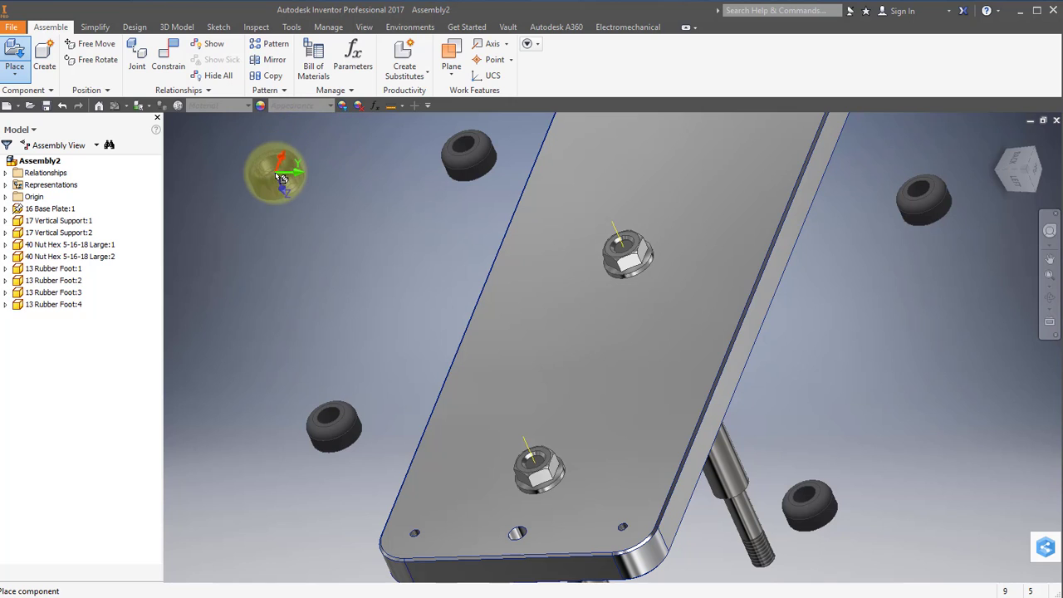
right_click(277, 172)
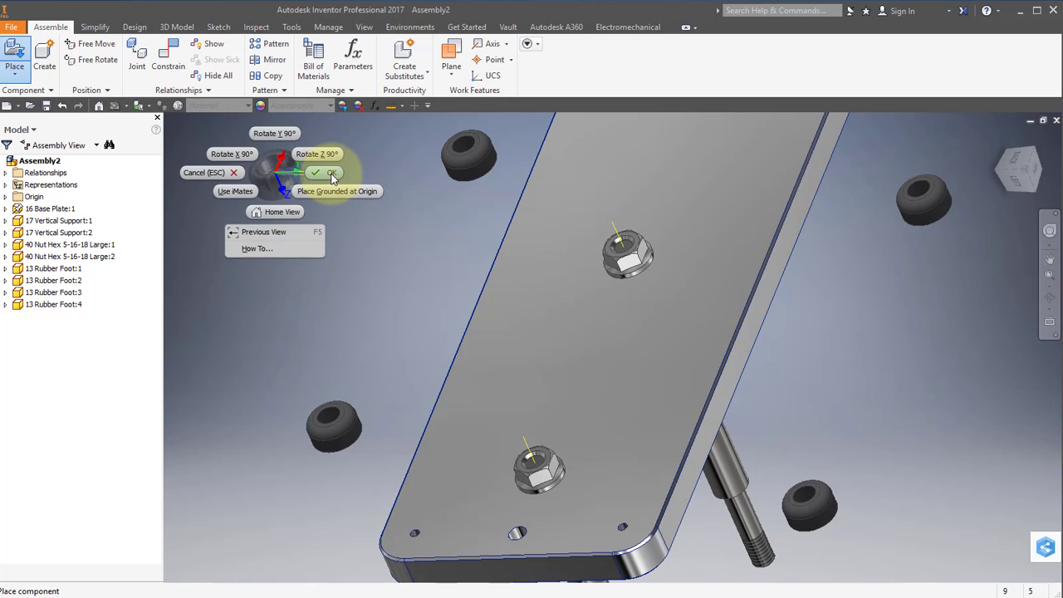
left_click(331, 174)
Step: Add an Insert constraint between the first rubber foot's center hole edge on its ribbed side and the nearest small corner hole at the base plate's supported end
middle_click_drag(482, 373, 487, 349)
scroll(397, 352, "down", 5)
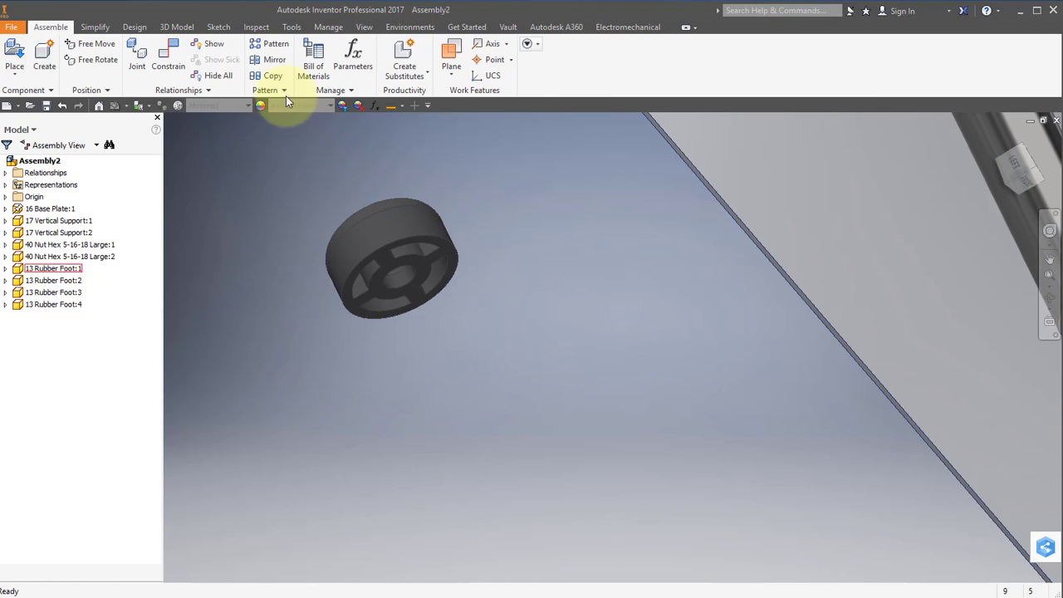
left_click(170, 59)
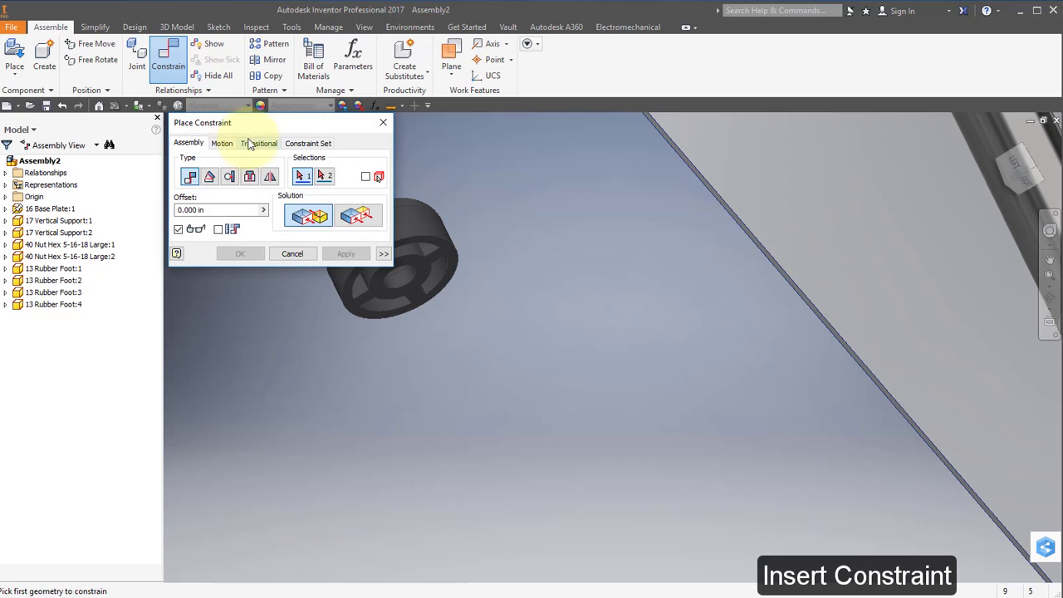
left_click(250, 176)
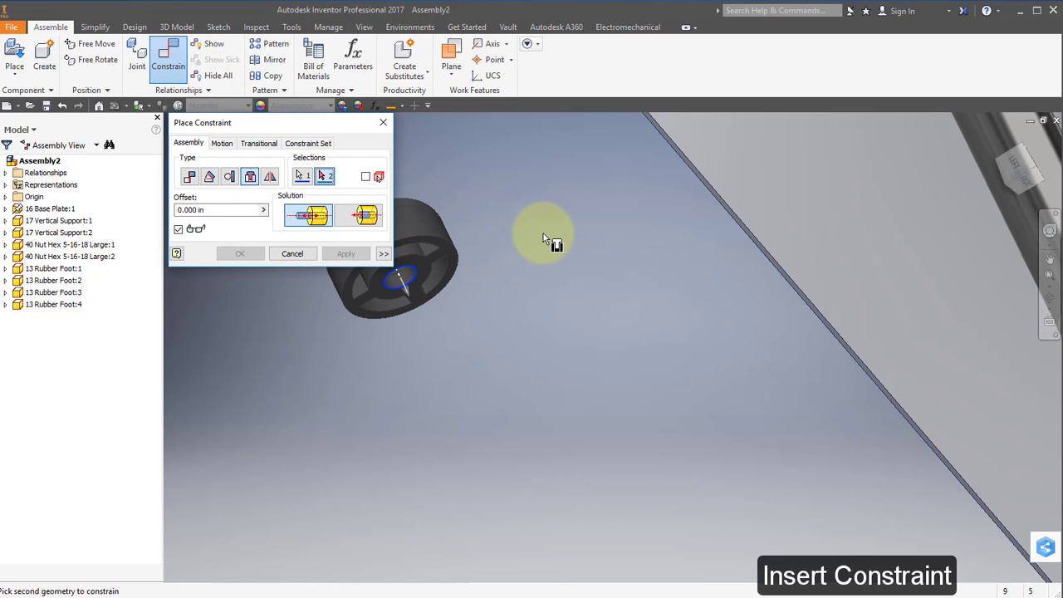
key("F5")
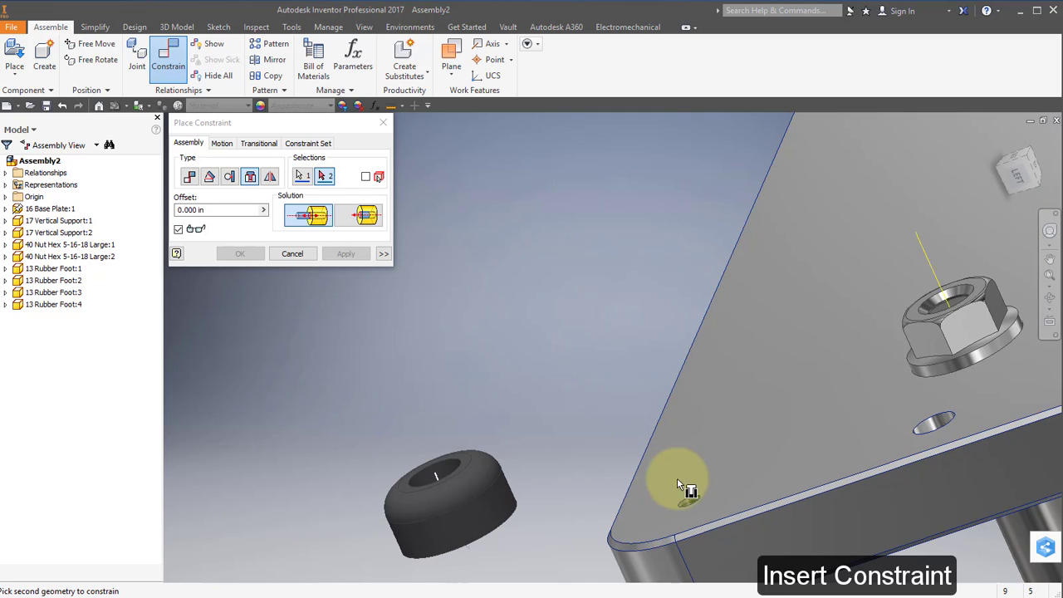
left_click(695, 495)
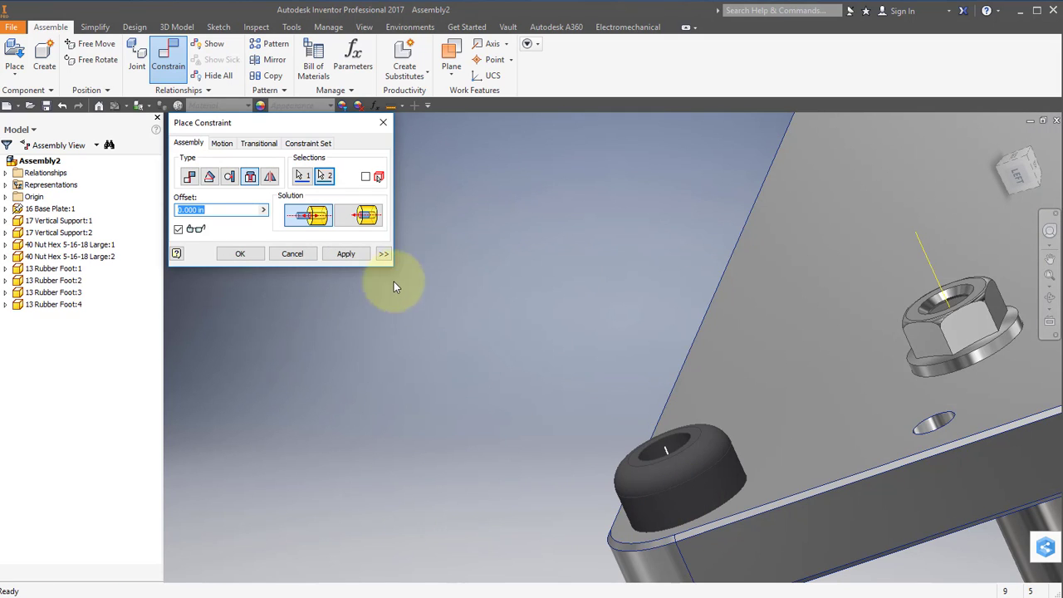
left_click(347, 254)
Step: Add an Insert constraint between the second rubber foot's ribbed-side center hole edge and the other small corner hole at the base plate's supported end
key("F5")
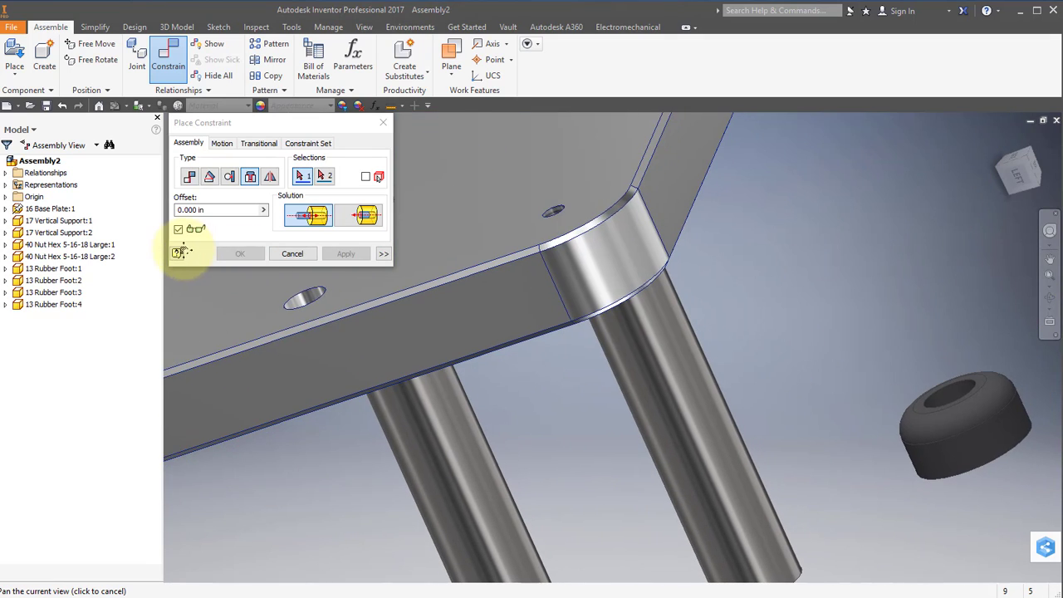
key("F5")
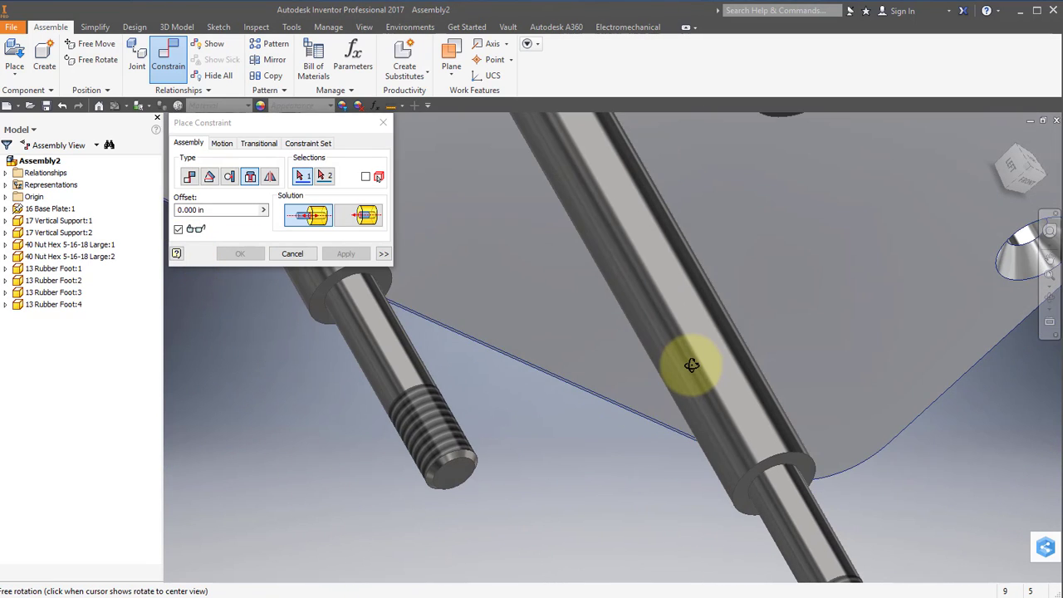
key("F5")
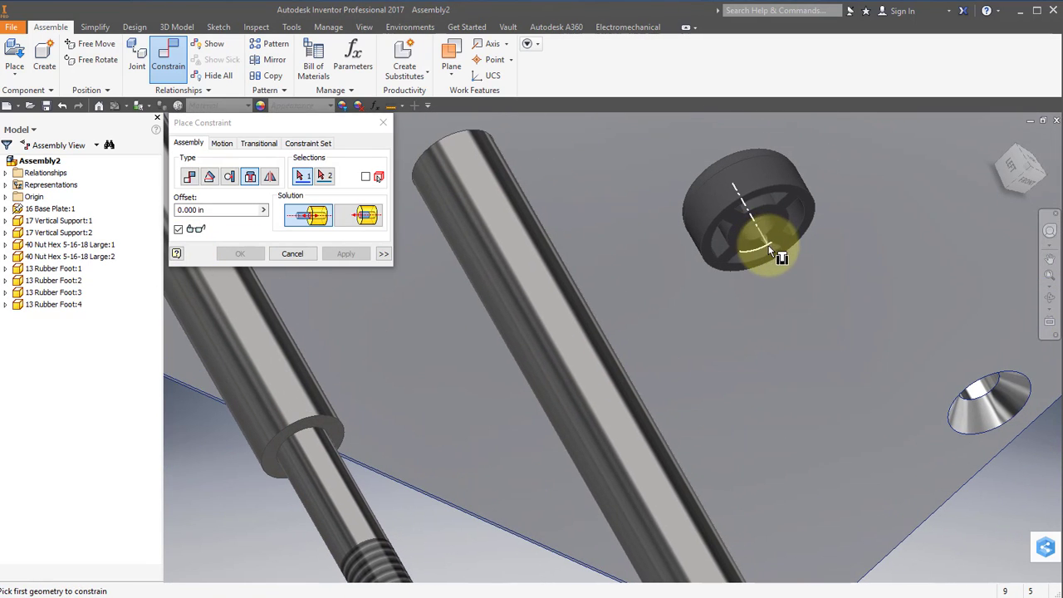
left_click(766, 230)
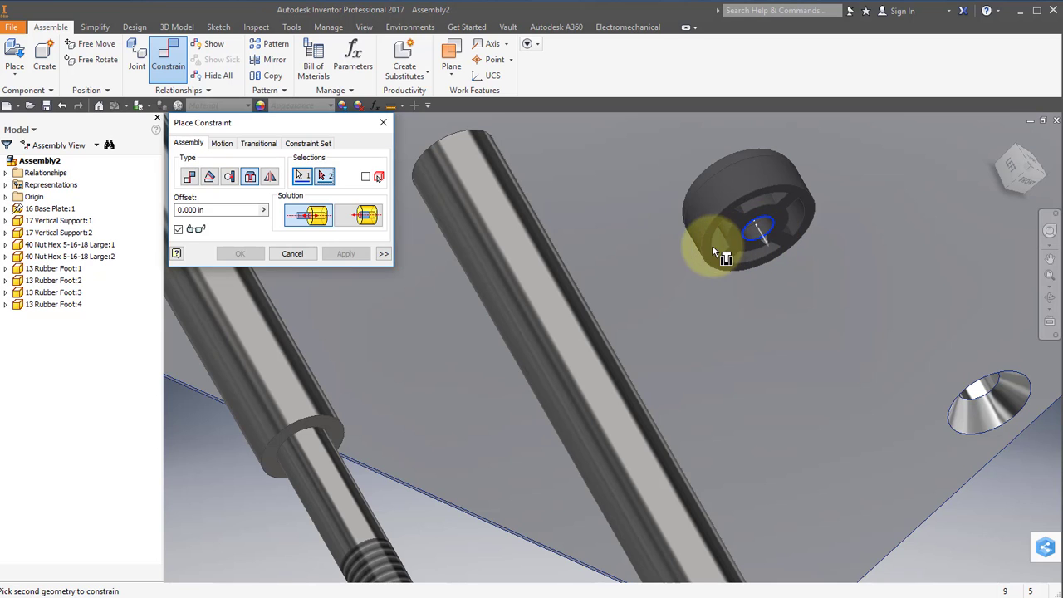
middle_click_drag(712, 245, 747, 294, "shift")
mouse_move(665, 357)
middle_mouse_down("shift")
mouse_move(689, 204)
mouse_move(660, 363)
middle_mouse_up("shift")
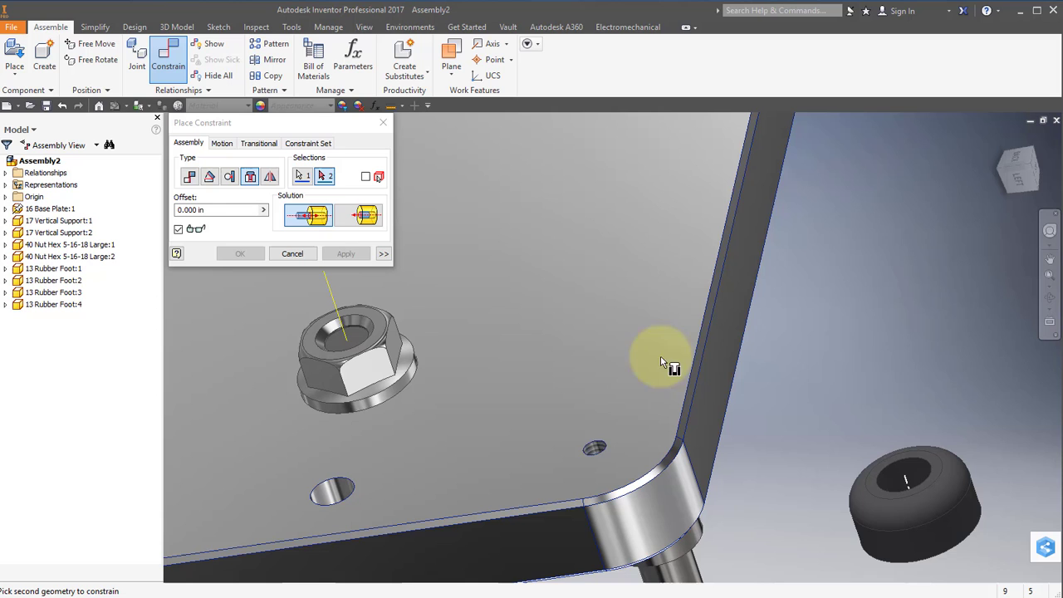
left_click(604, 442)
left_click(346, 254)
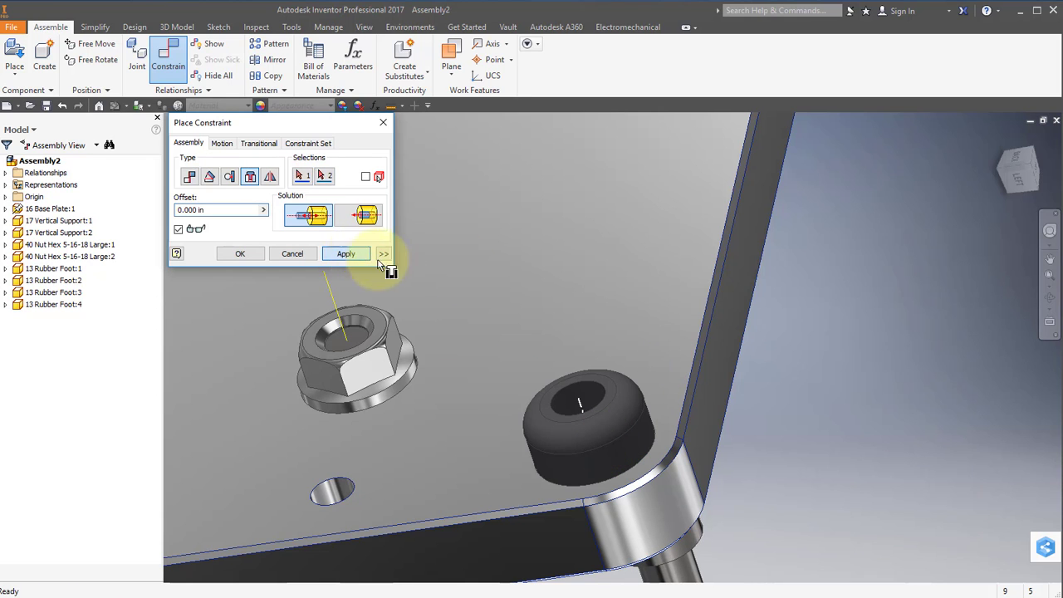
Step: Add an Insert constraint between the third rubber foot's ribbed-side center hole edge and the nearest corner hole at the base plate's opposite end
middle_click_drag(902, 244, 616, 581, "shift")
middle_click_drag(679, 510, 682, 315, "shift")
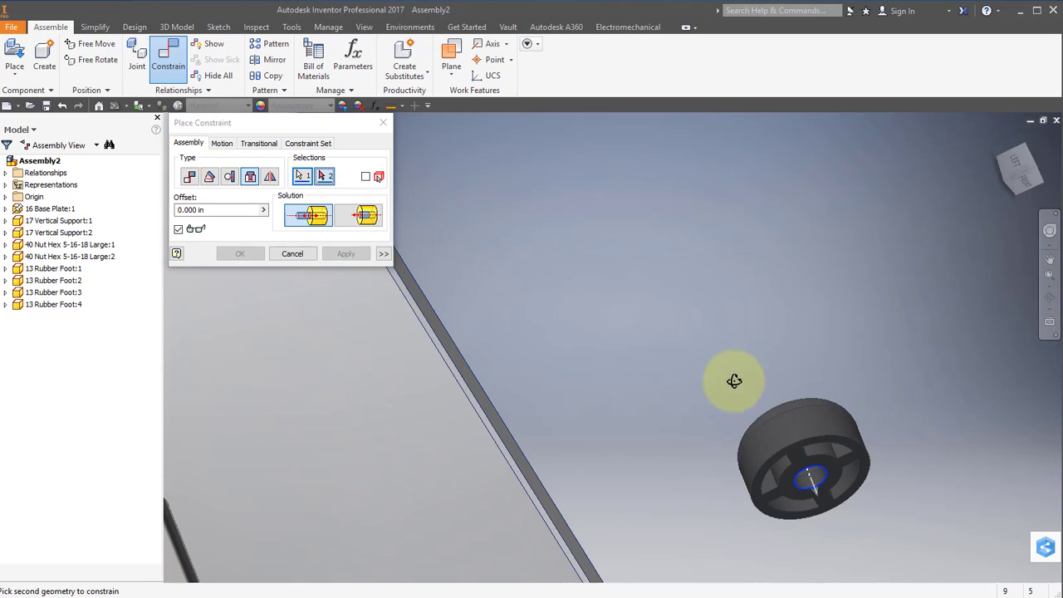
middle_click_drag(738, 379, 735, 415, "shift")
middle_click_drag(702, 340, 749, 475)
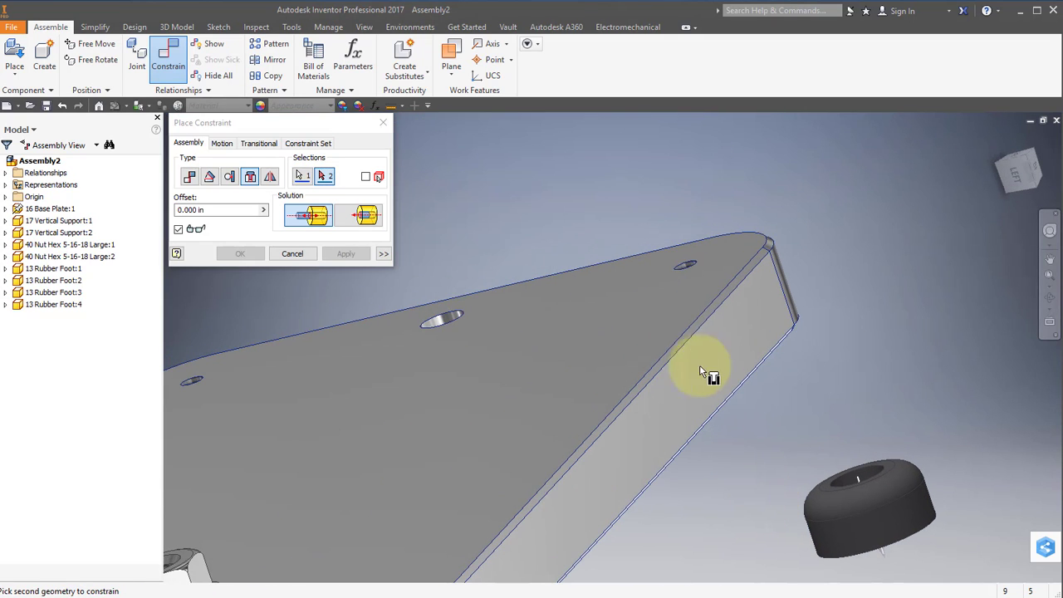
left_click(689, 271)
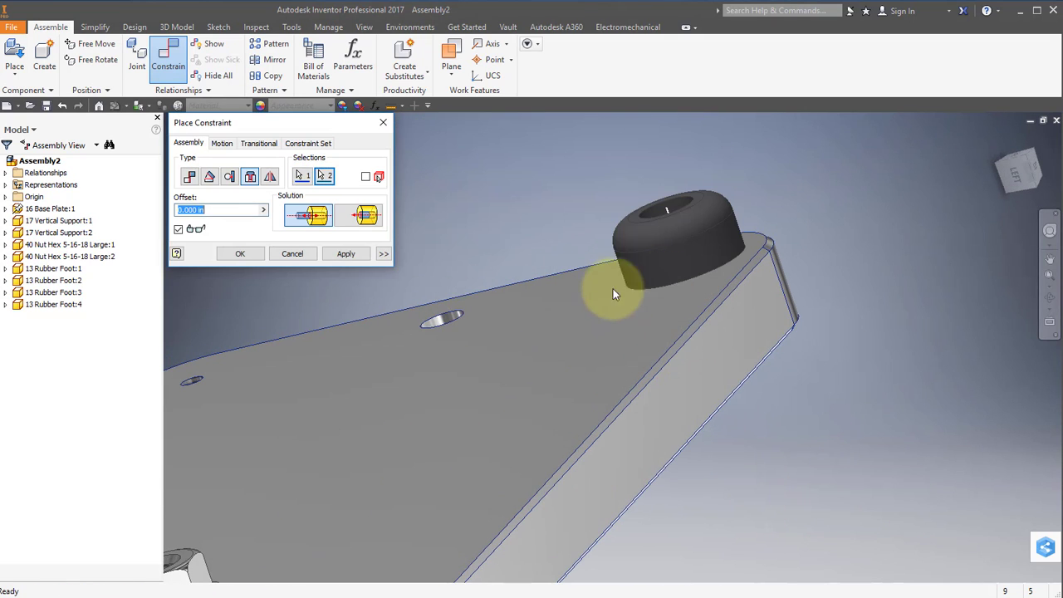
left_click(345, 254)
Step: Add an Insert constraint between the fourth rubber foot's ribbed-side center hole edge and the last free small corner hole in the base plate
middle_click_drag(431, 338, 664, 336, "shift")
scroll(664, 336, "up", 5)
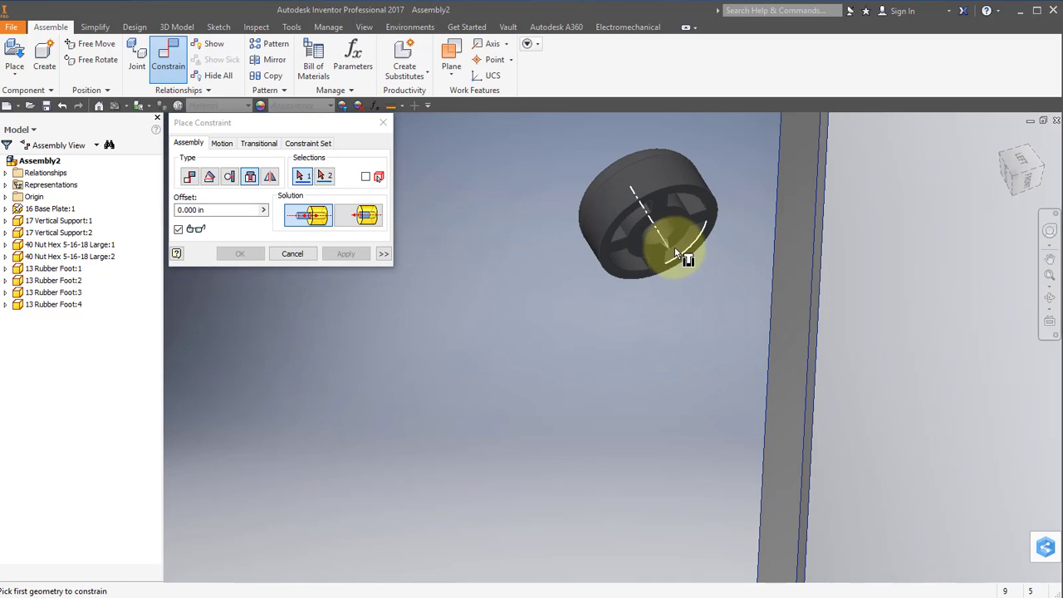
left_click(669, 234)
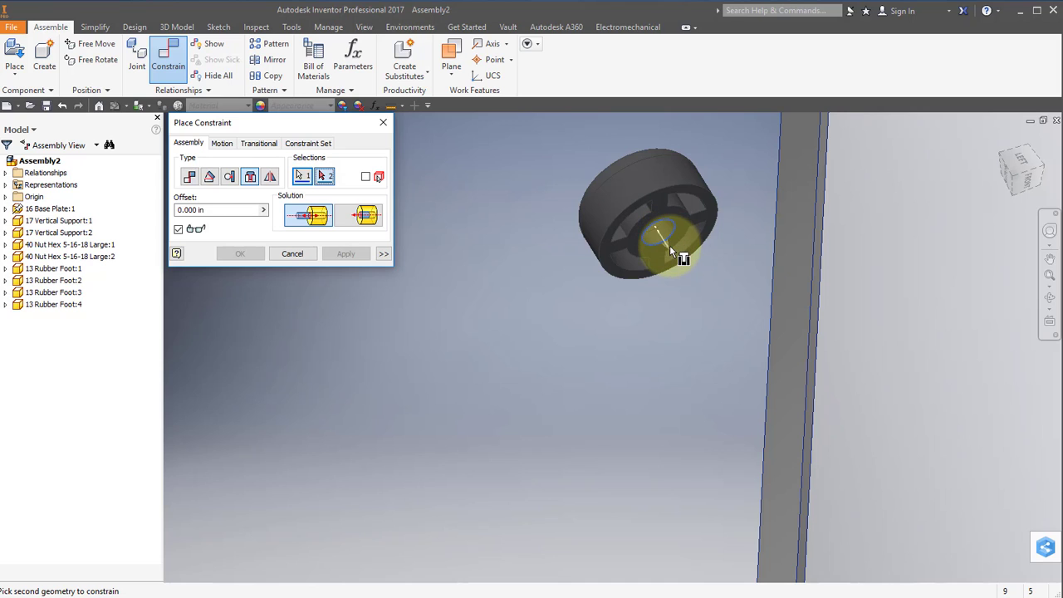
middle_click_drag(670, 245, 690, 286, "shift")
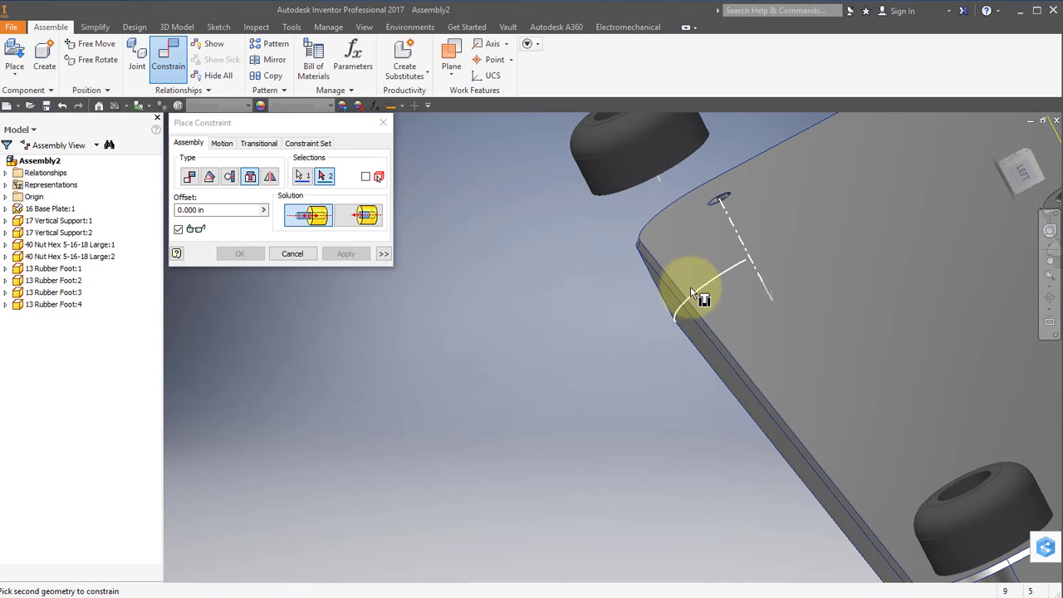
left_click(723, 199)
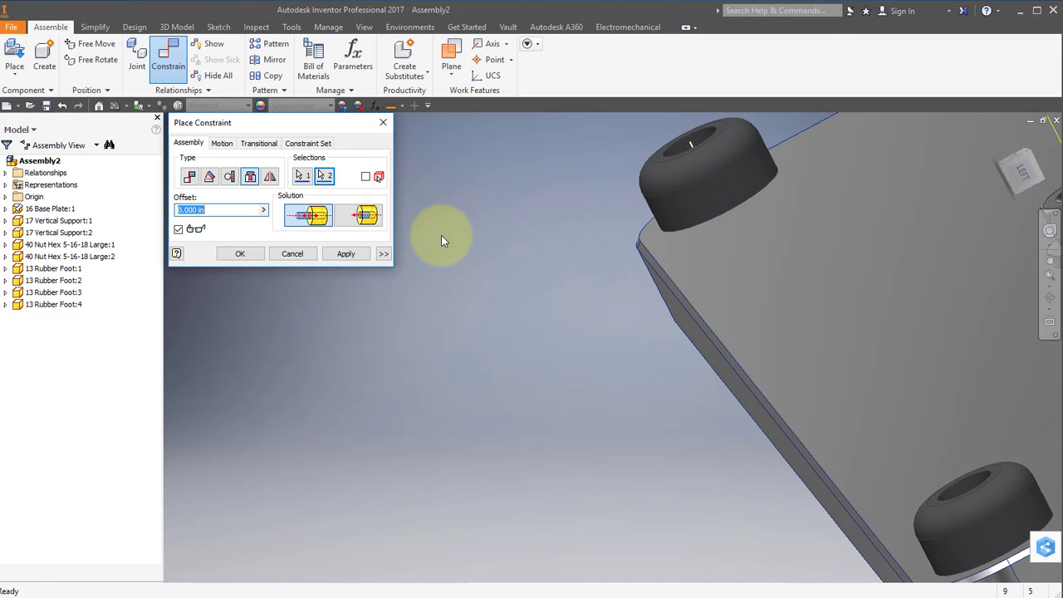
left_click(365, 256)
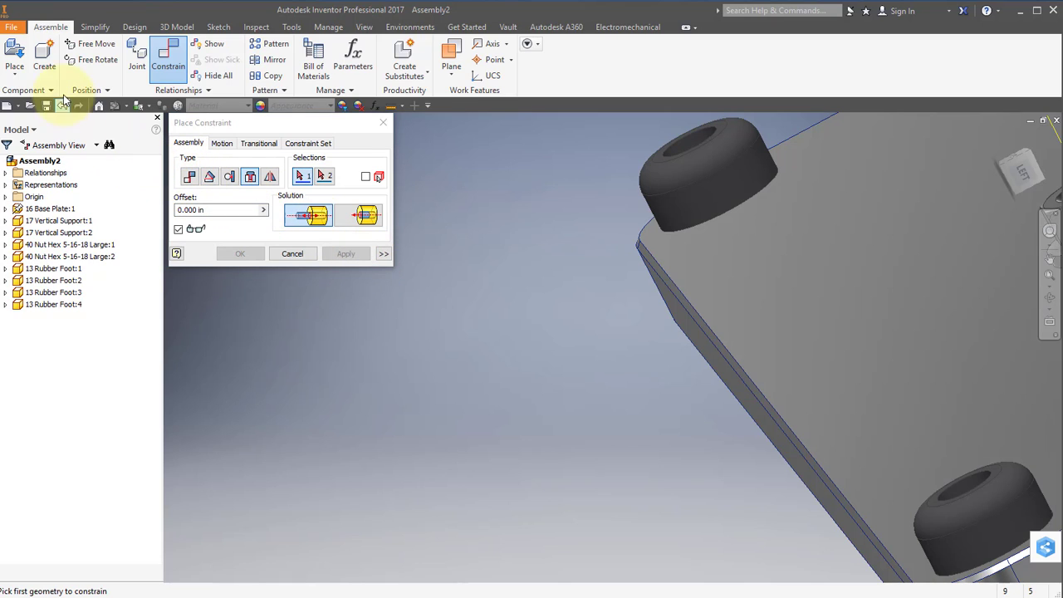
Step: Place four instances of the 14 Screw 8-32-3-8 Pan Head component beside the base plate
left_click(15, 55)
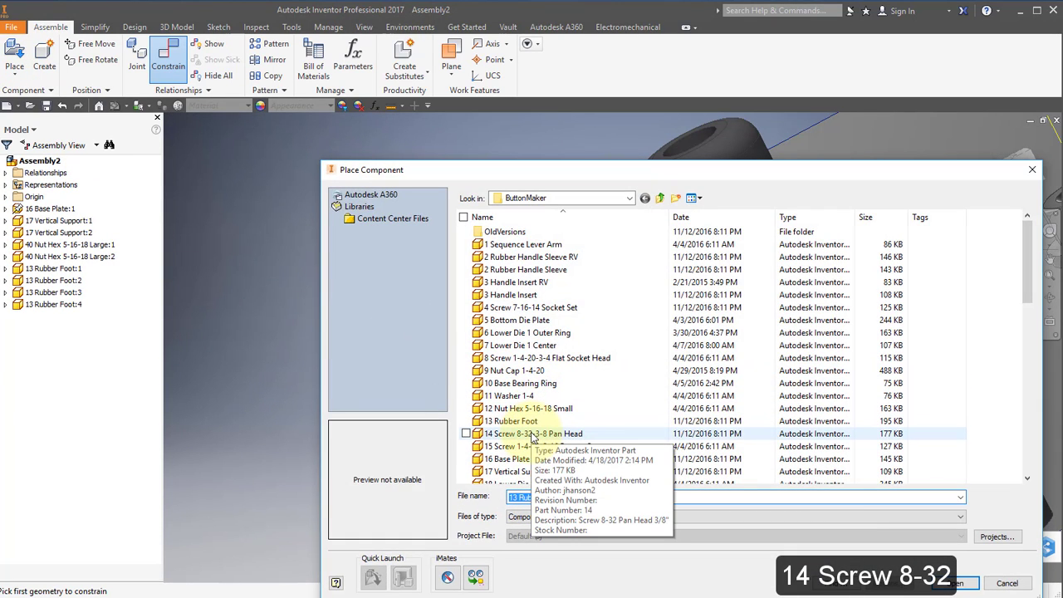
left_click(532, 433)
left_click(961, 584)
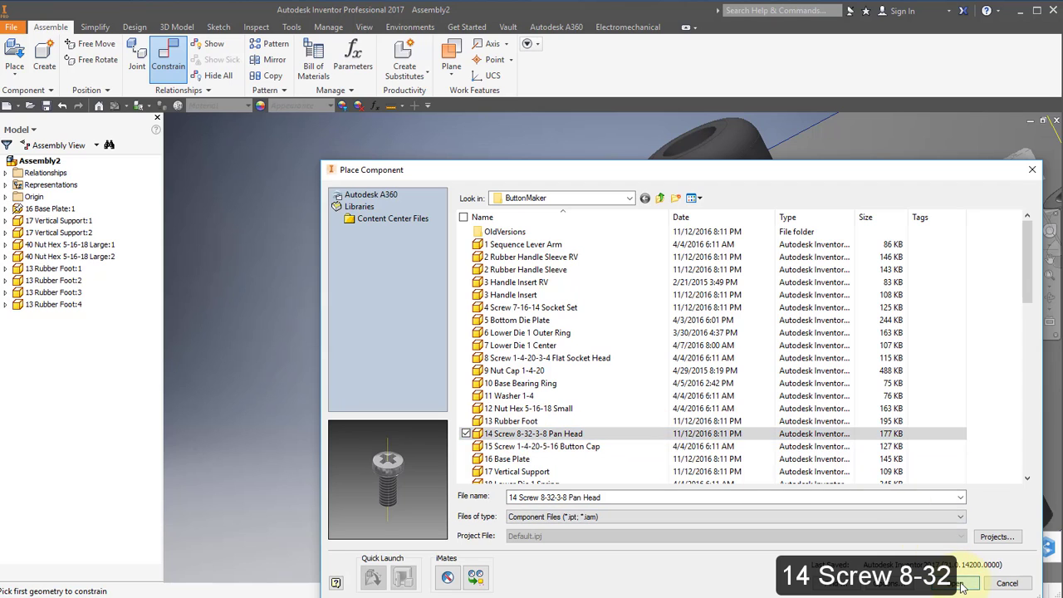
left_click(463, 258)
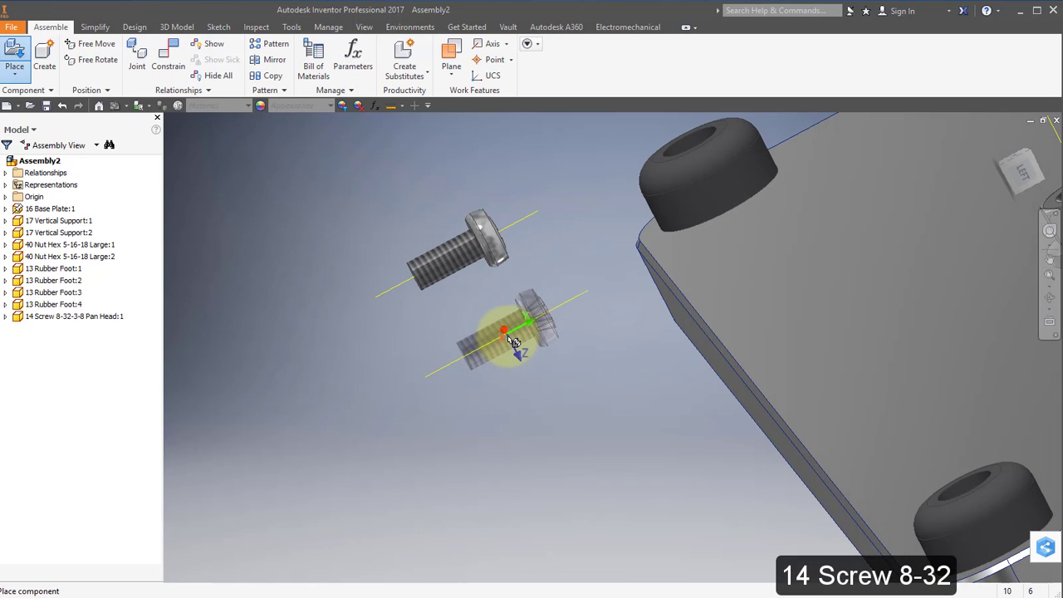
left_click(514, 342)
left_click(571, 437)
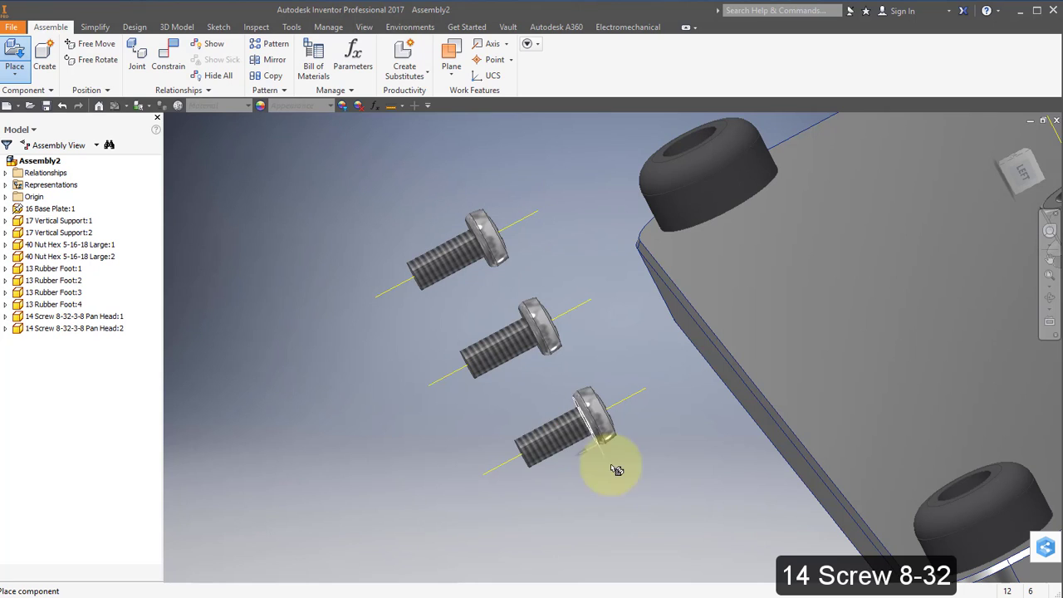
left_click(643, 498)
right_click(238, 242)
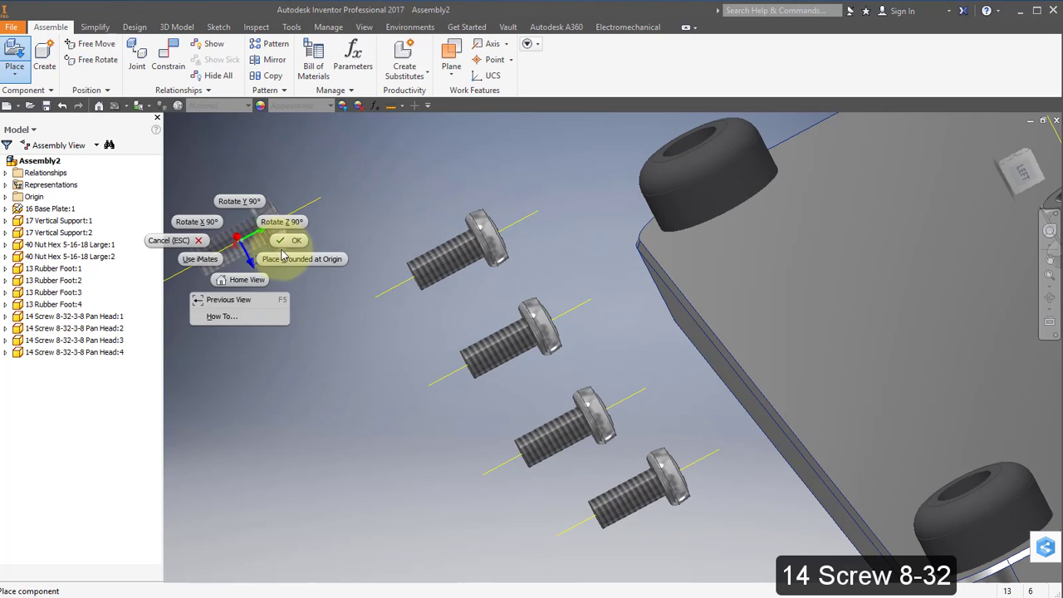
left_click(295, 243)
Step: Add an Insert constraint between the first pan head screw's under-head edge and the recess floor edge of a rubber foot at the base plate's unsupported end
middle_click_drag(420, 308, 498, 296, "shift")
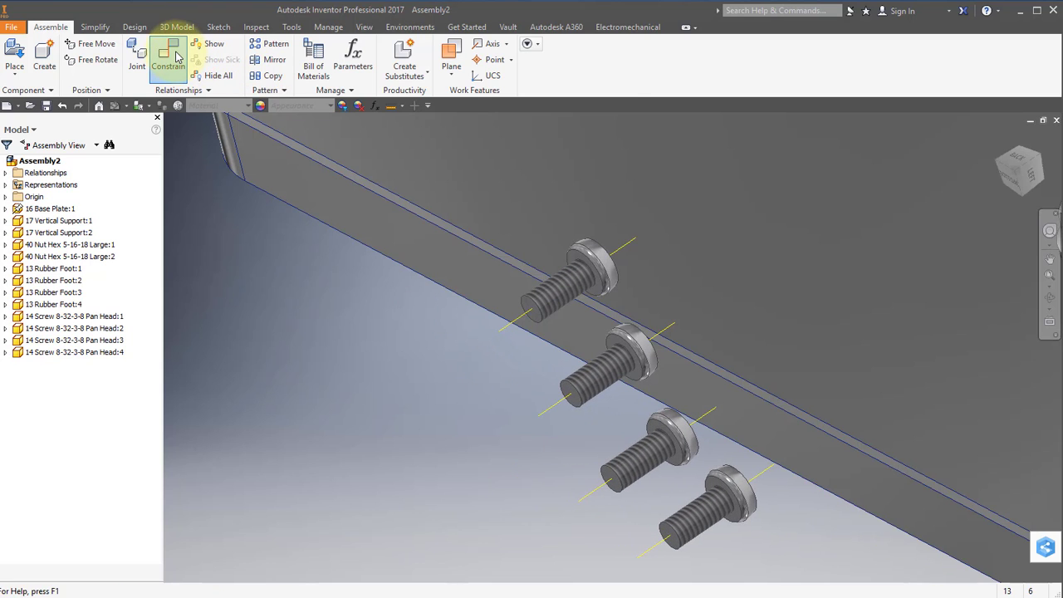
left_click(175, 58)
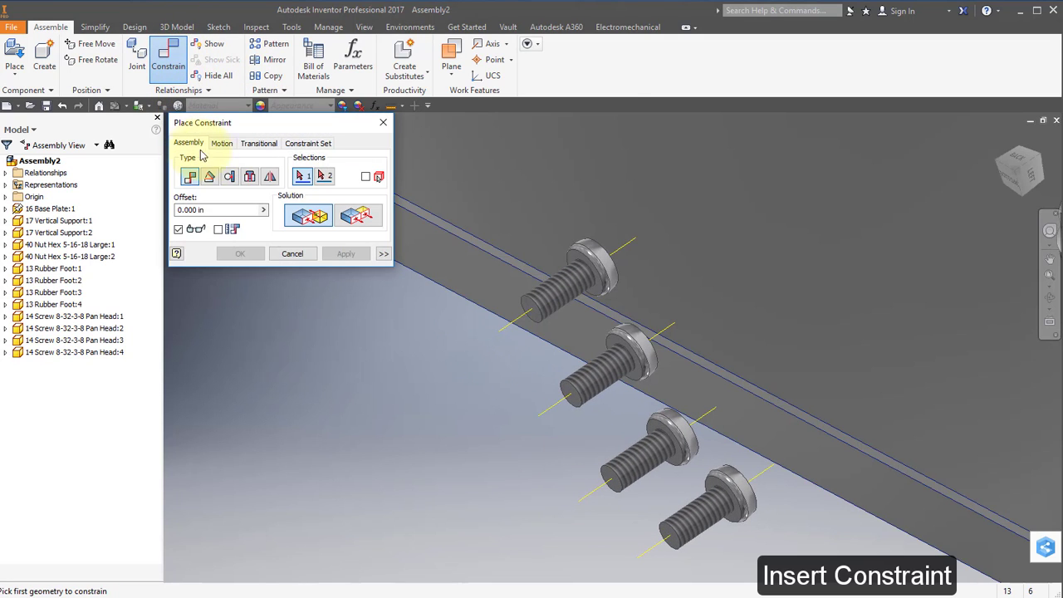
left_click(250, 176)
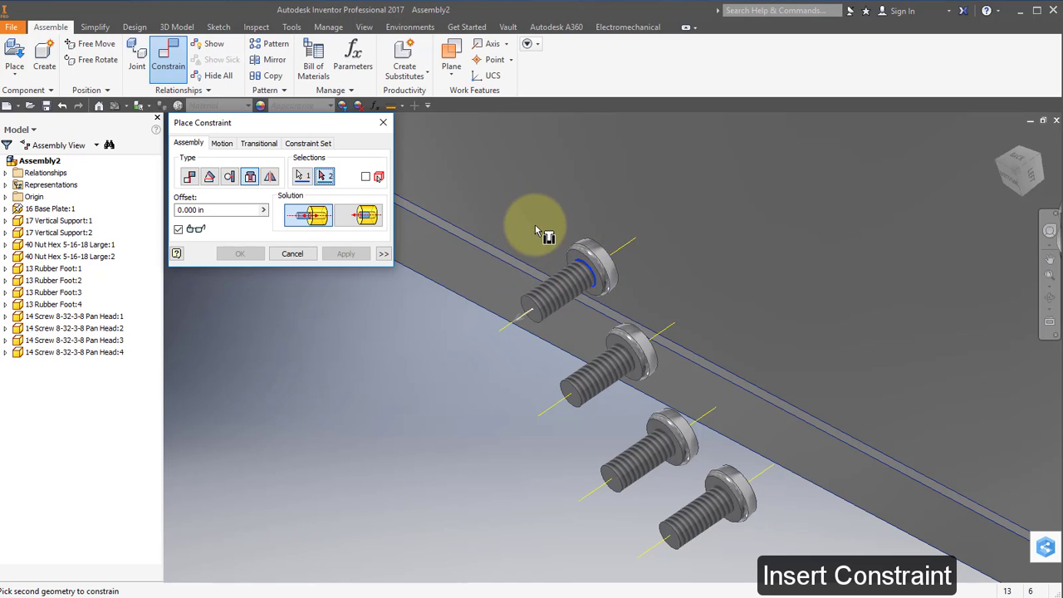
middle_click_drag(546, 233, 643, 548)
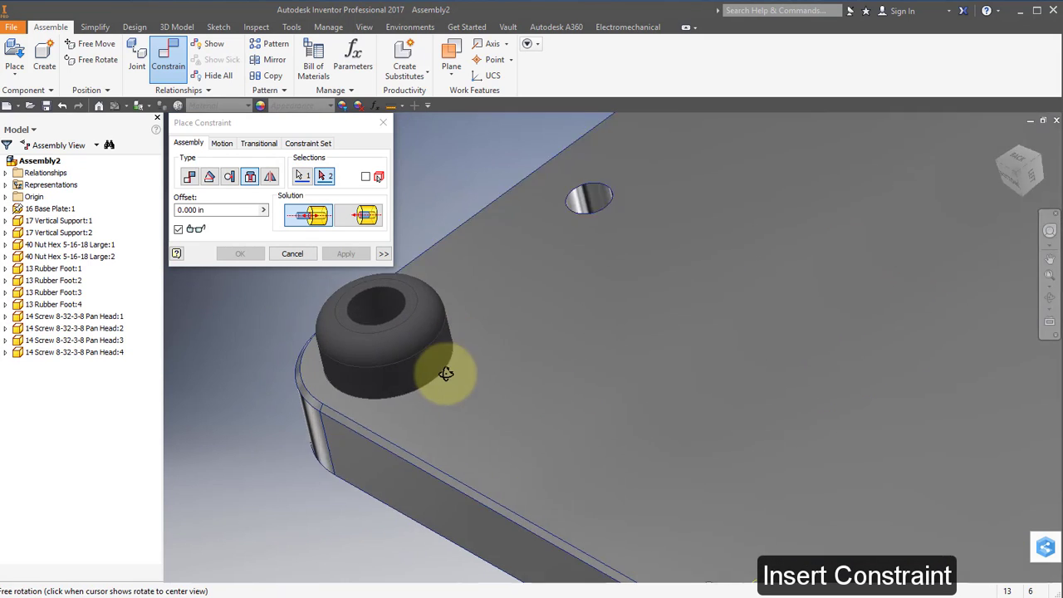
middle_click_drag(439, 368, 461, 387, "shift")
middle_click_drag(444, 328, 393, 349)
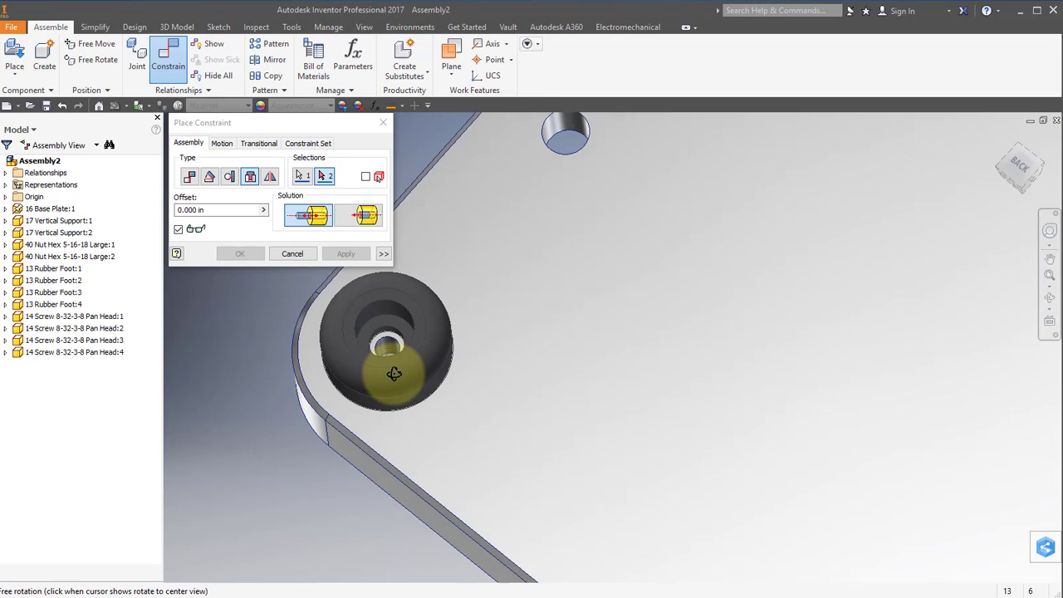
left_click(389, 316)
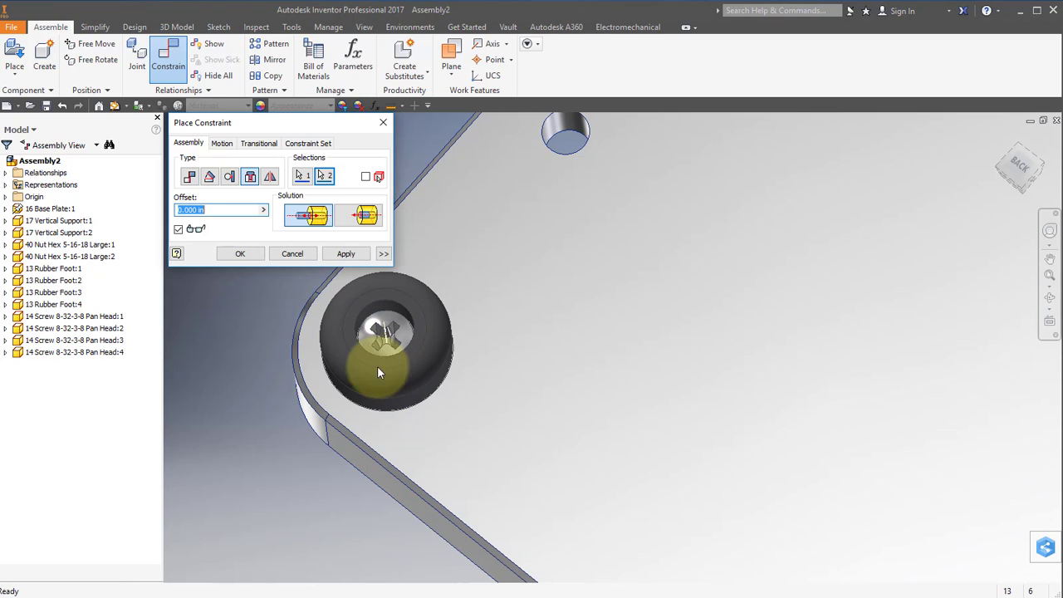
left_click(346, 253)
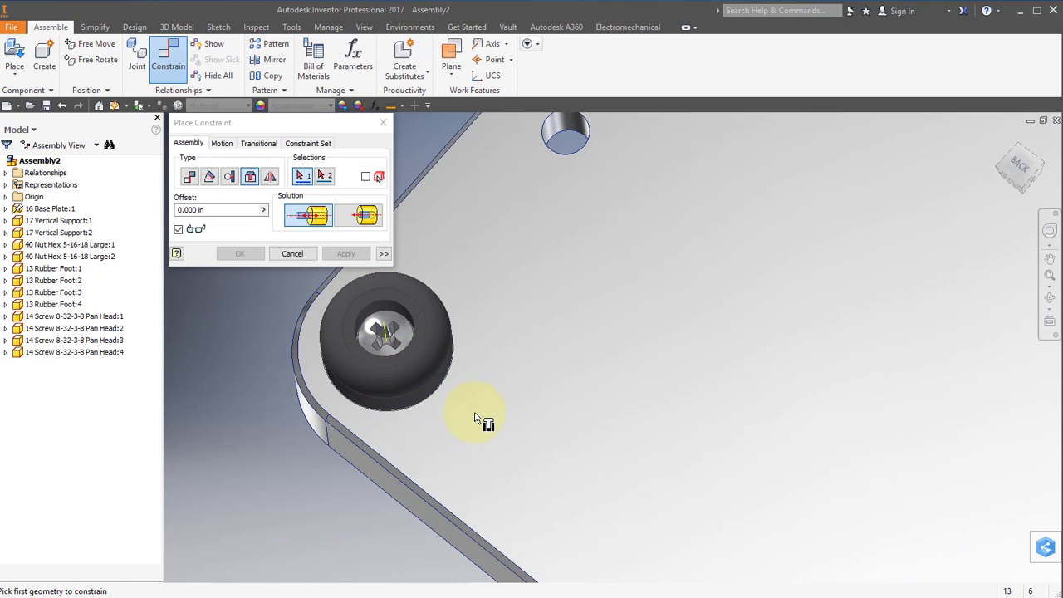
Step: Add an Insert constraint between the second pan head screw's under-head edge and the recess floor edge of the other rubber foot at the unsupported end
middle_click_drag(482, 429, 567, 142, "shift")
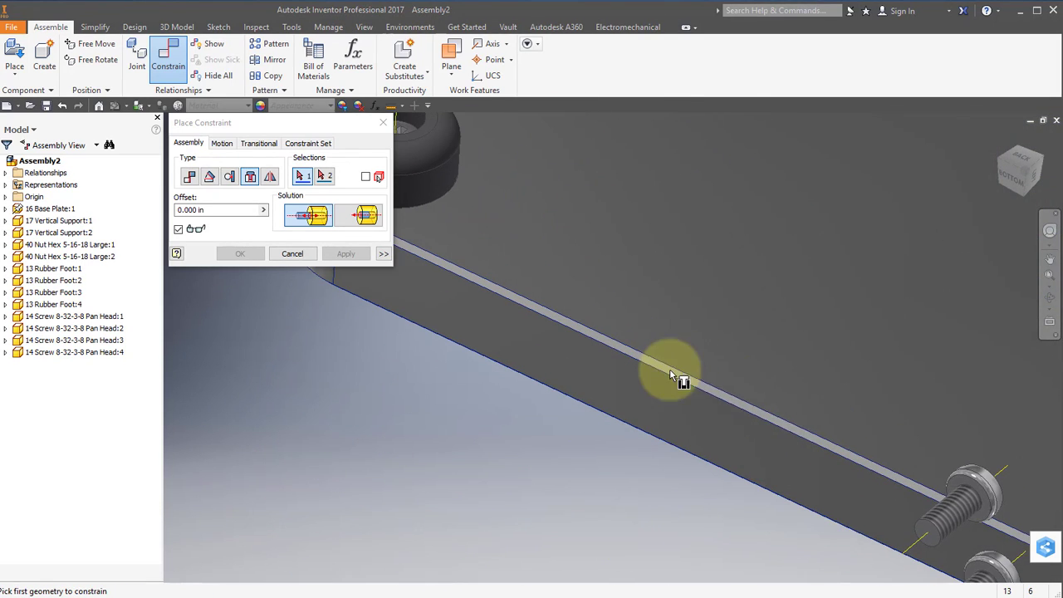
left_click(973, 496)
middle_click_drag(844, 275, 717, 335, "shift")
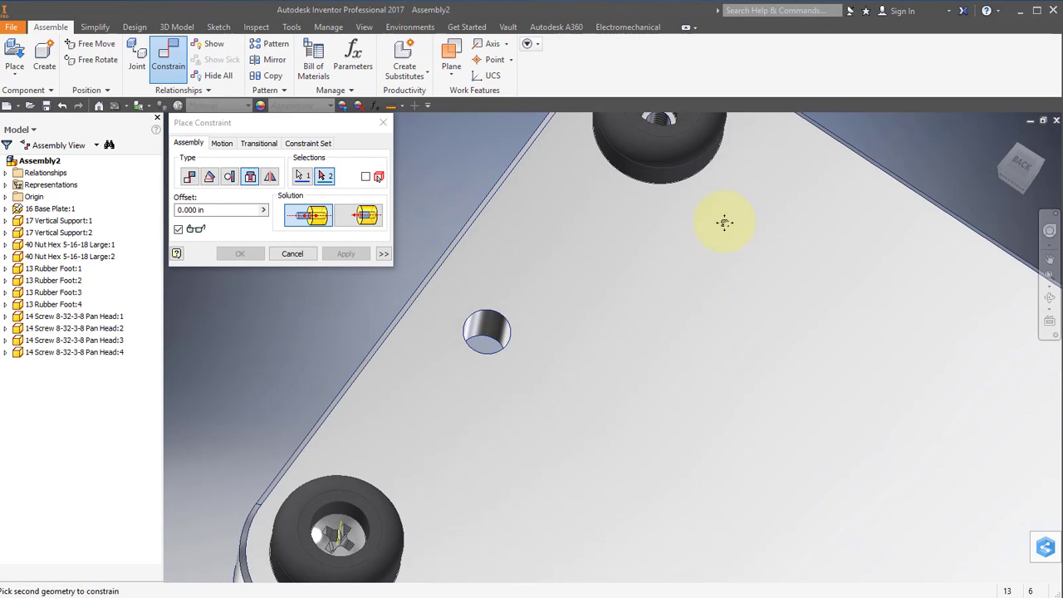
middle_click_drag(723, 221, 672, 352, "shift")
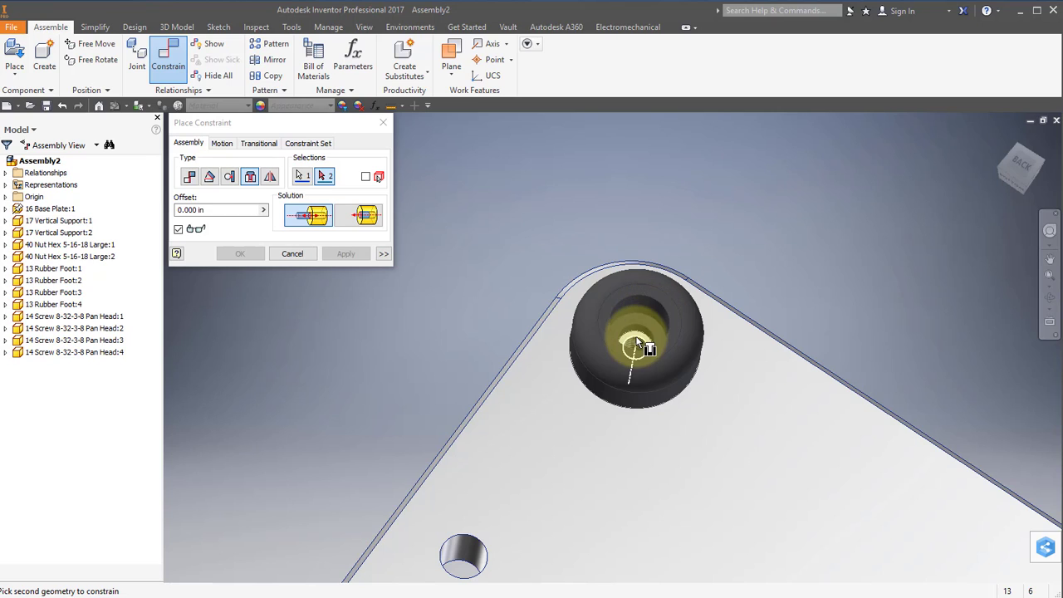
left_click(644, 313)
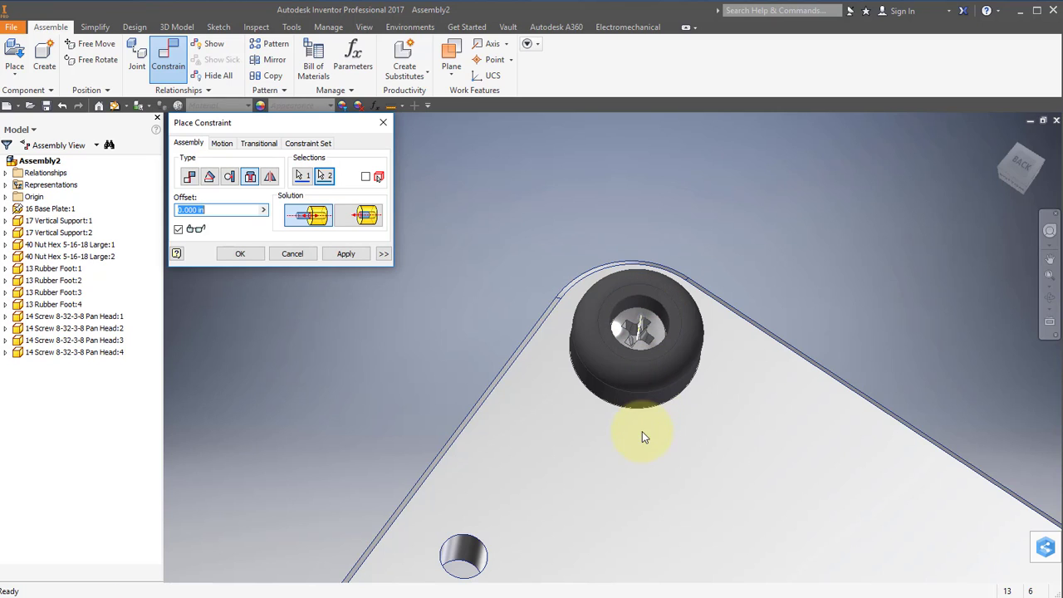
left_click(346, 254)
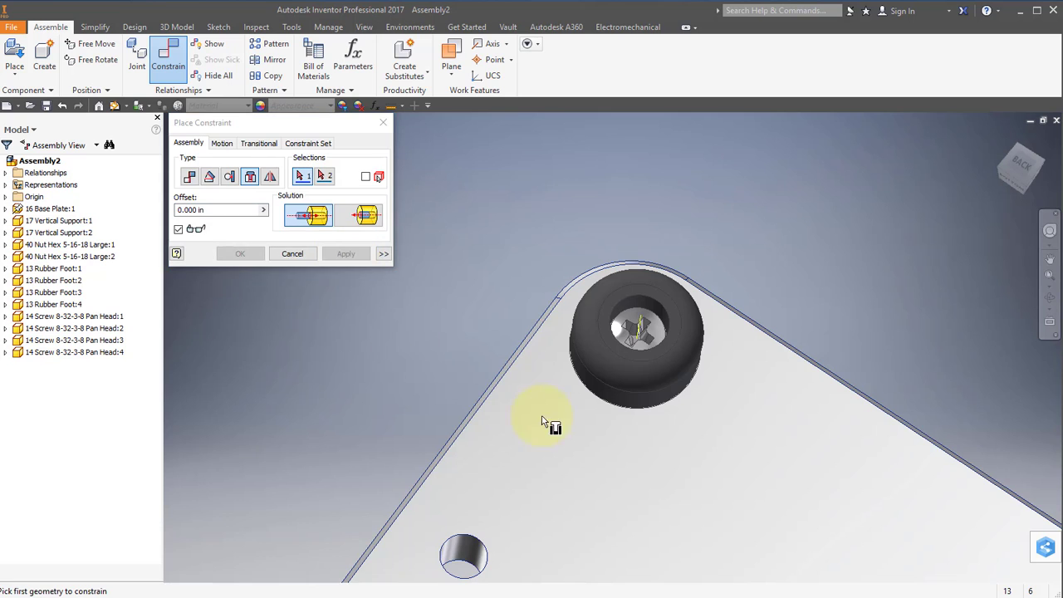
Step: Add an Insert constraint between the third pan head screw's under-head edge and the recess floor edge of the near-side rubber foot at the supported end
middle_click_drag(661, 496, 614, 194, "shift")
middle_click_drag(785, 449, 835, 492, "shift")
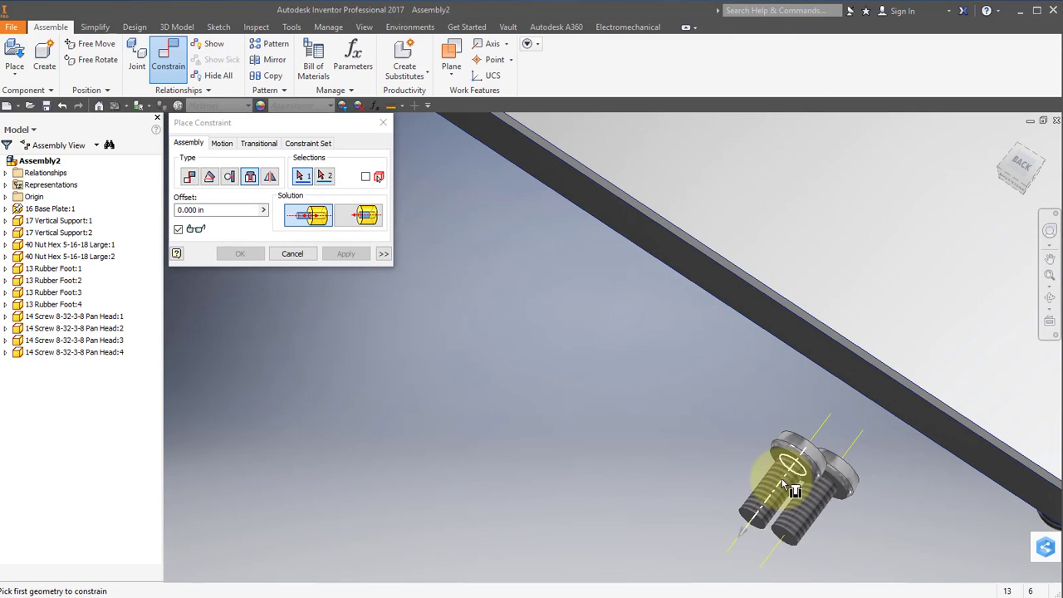
scroll(765, 496, "up", 5)
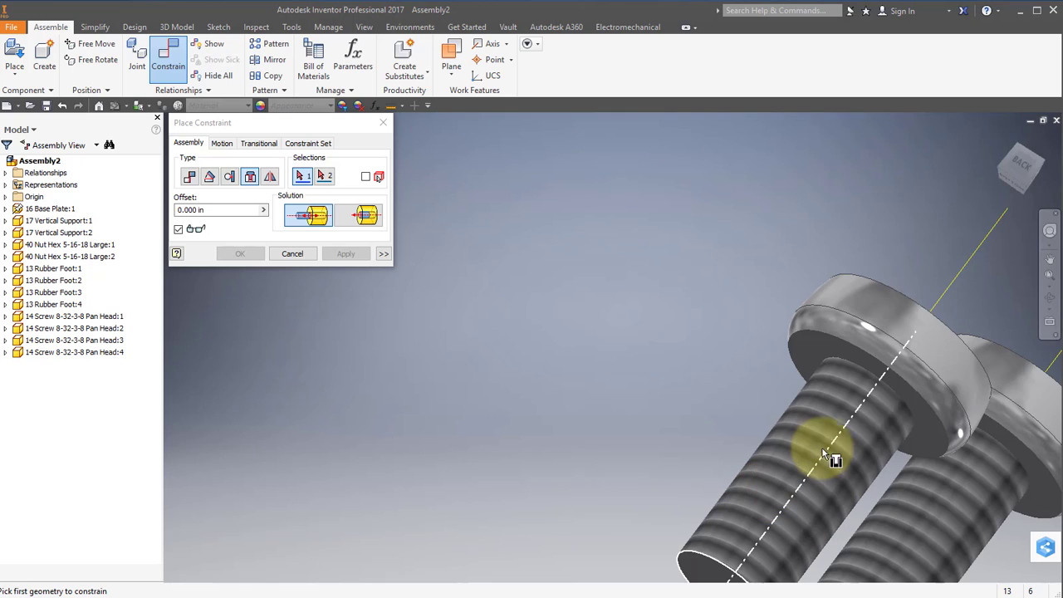
left_click(886, 386)
scroll(876, 403, "down", 5)
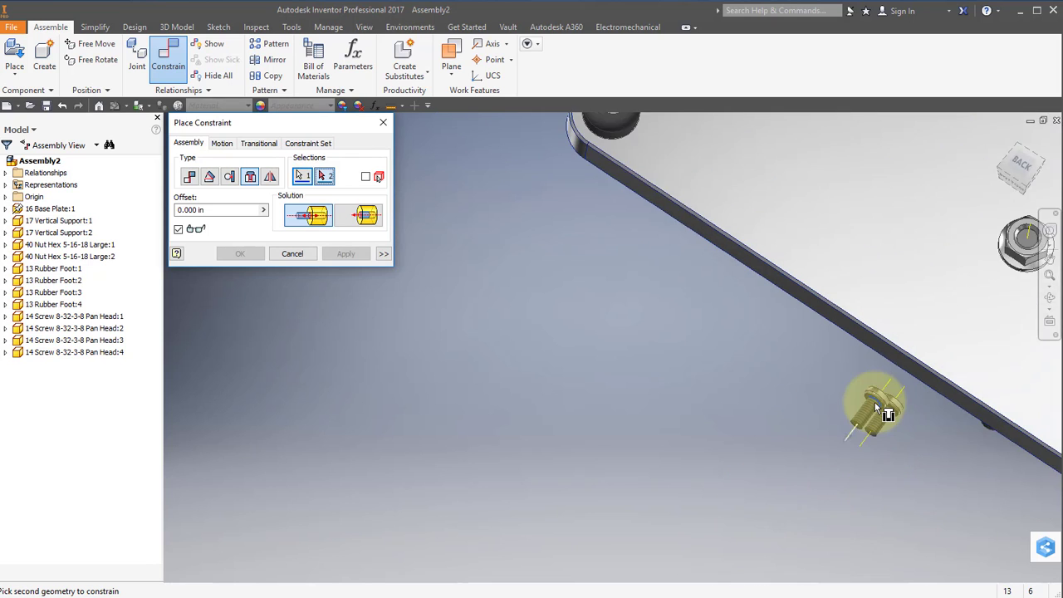
middle_click_drag(880, 408, 581, 434, "shift")
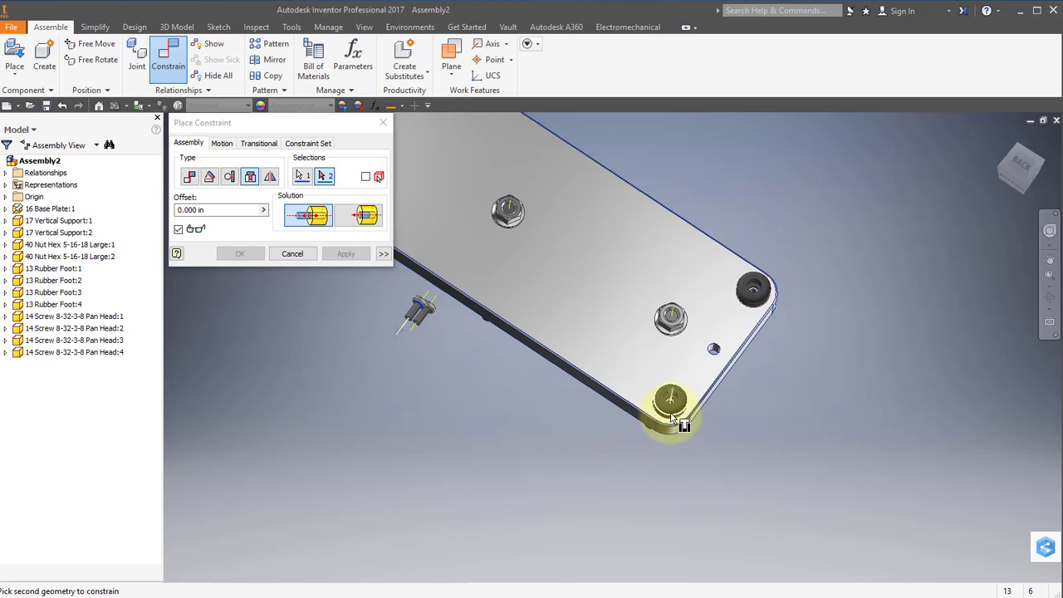
scroll(673, 419, "up", 5)
scroll(667, 412, "up", 3)
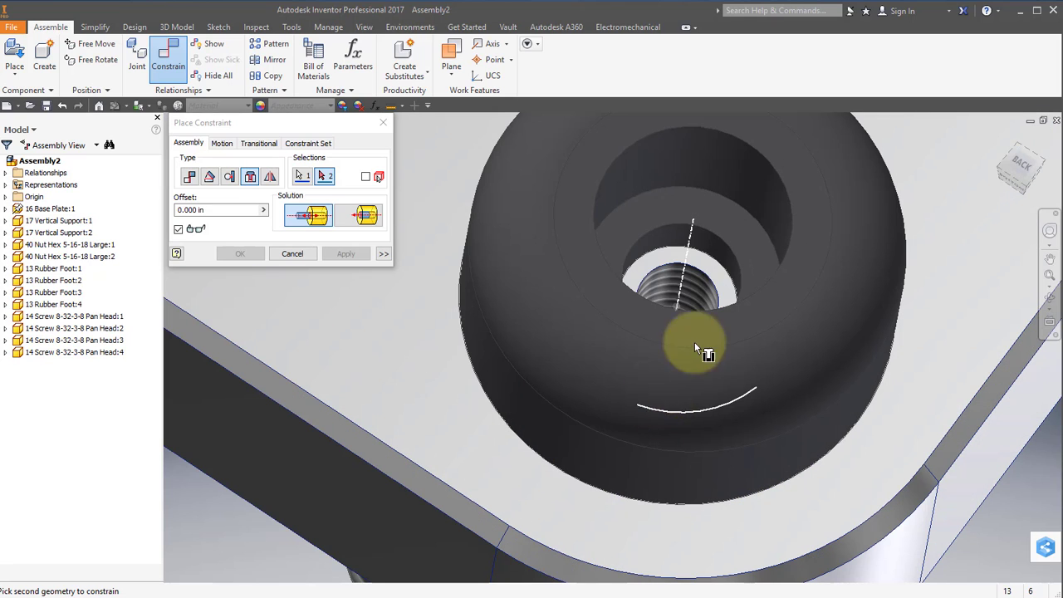
left_click(750, 221)
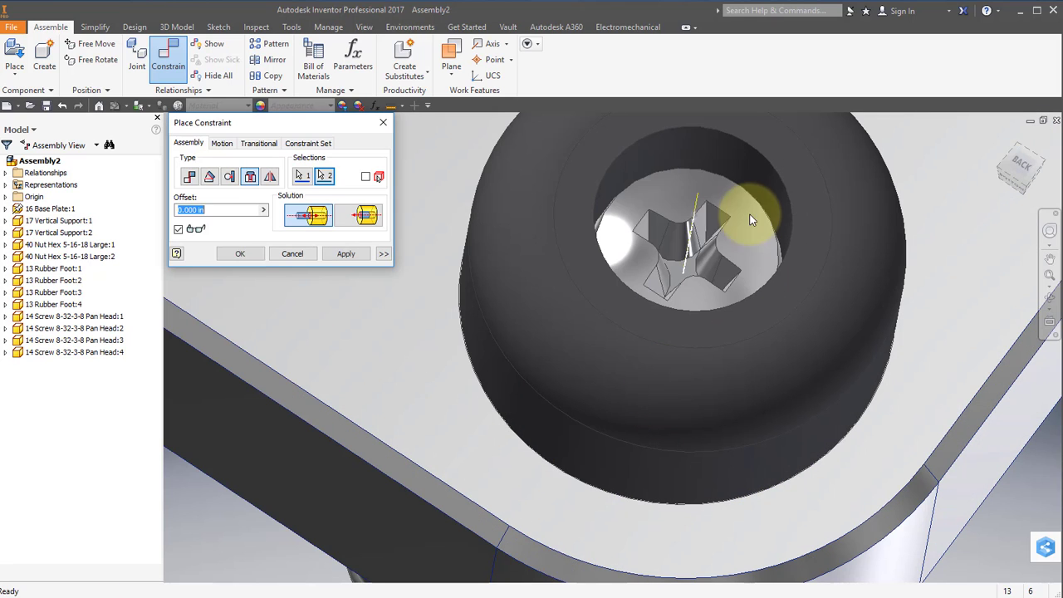
left_click(345, 254)
Step: Add an Insert constraint between the fourth pan head screw's under-head edge and the recess floor edge of the last empty rubber foot
scroll(560, 370, "down", 6)
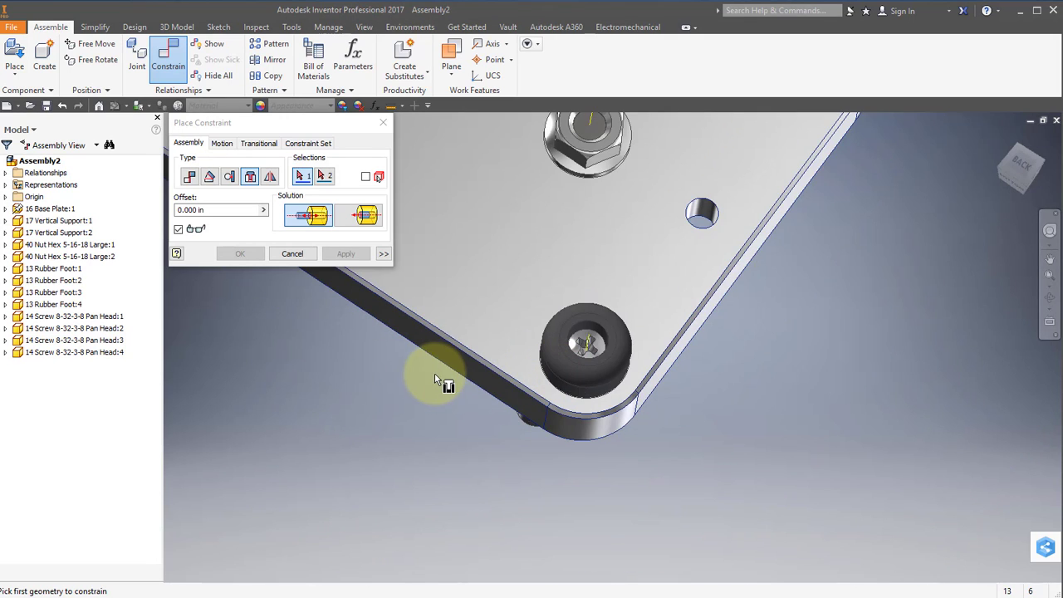
middle_click_drag(434, 372, 909, 453)
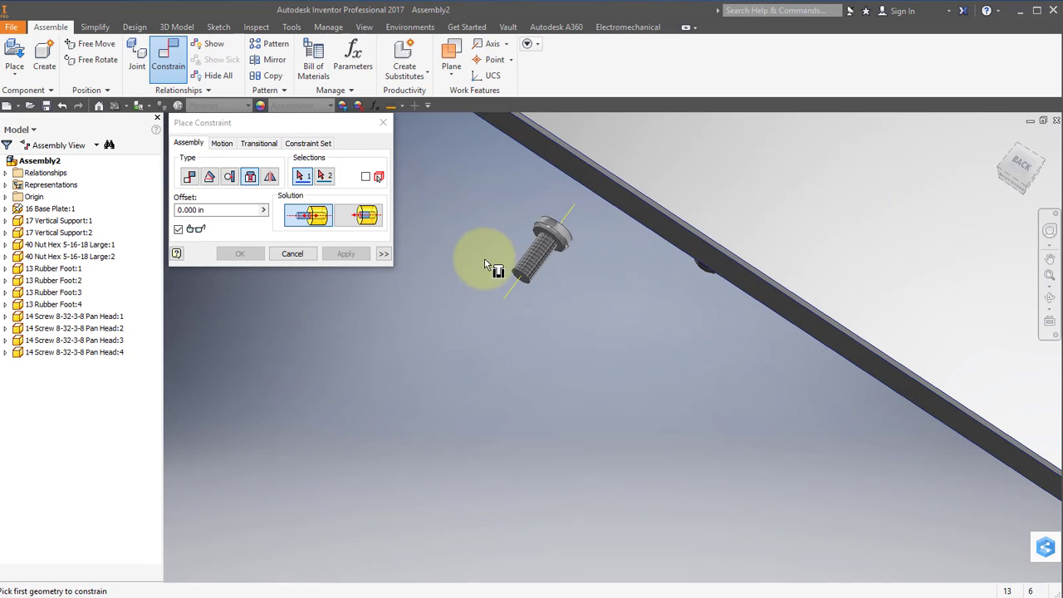
scroll(524, 261, "up", 5)
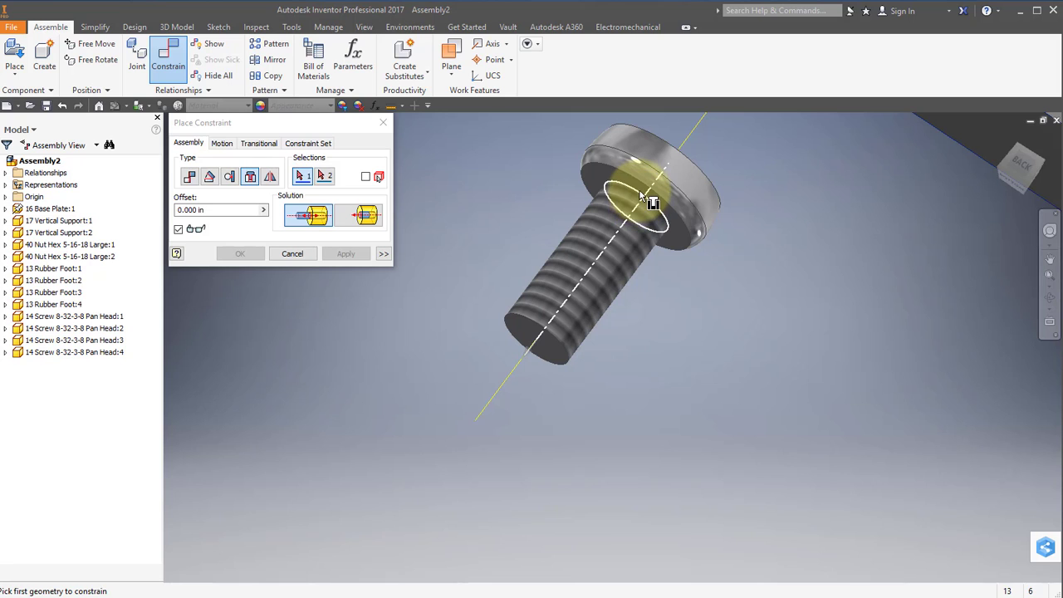
left_click(639, 193)
scroll(755, 326, "down", 4)
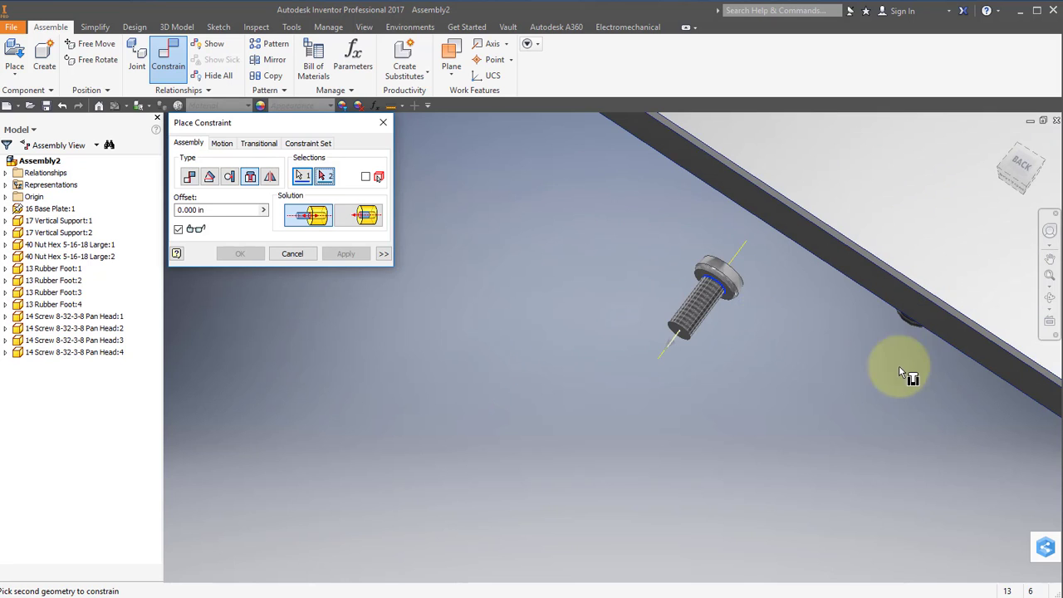
scroll(898, 366, "down", 3)
middle_click_drag(1001, 344, 410, 396)
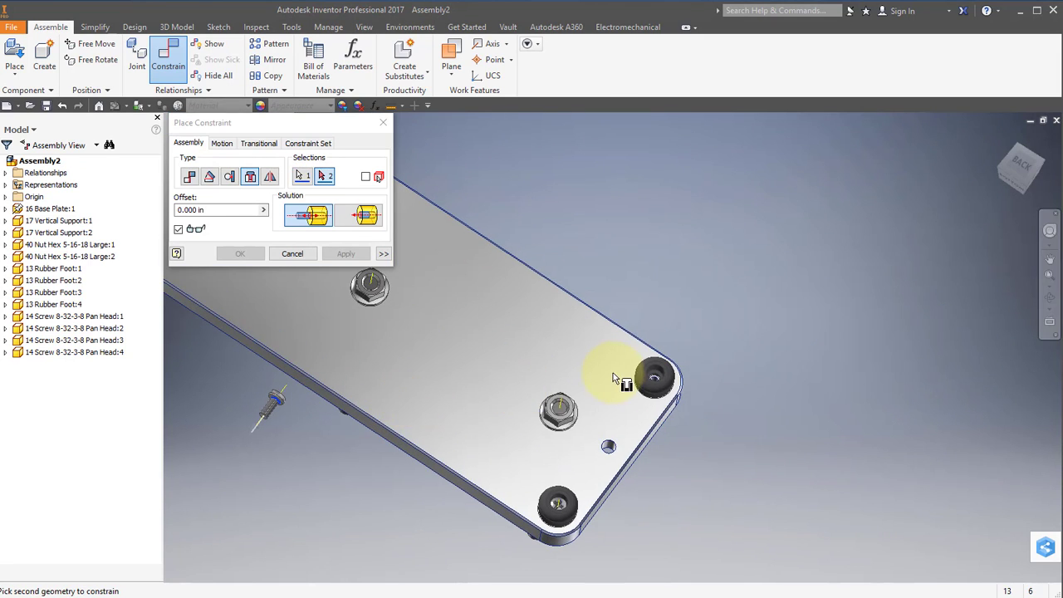
scroll(614, 377, "up", 5)
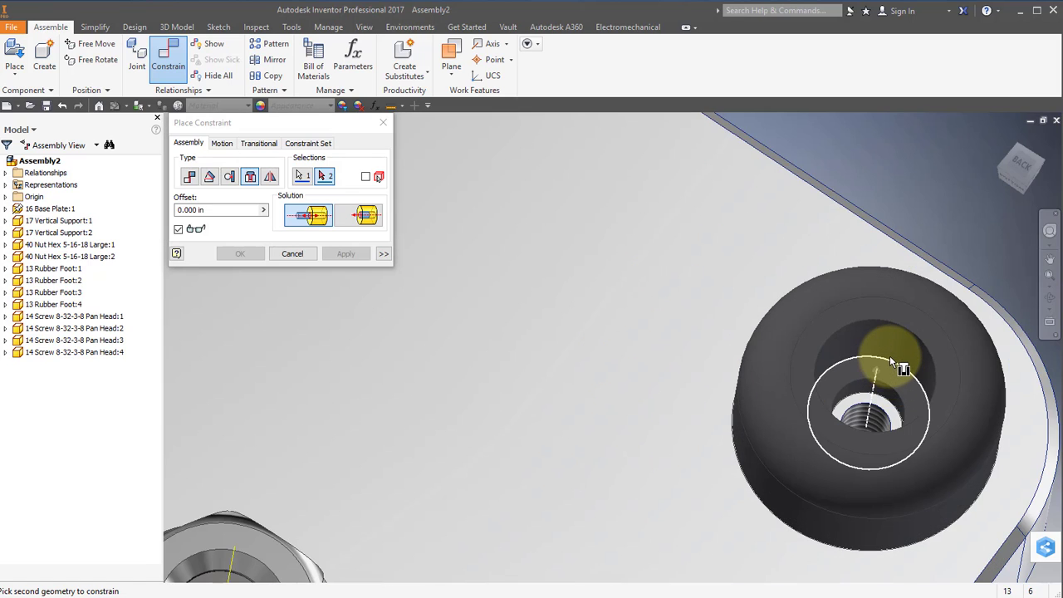
left_click(890, 357)
left_click(346, 254)
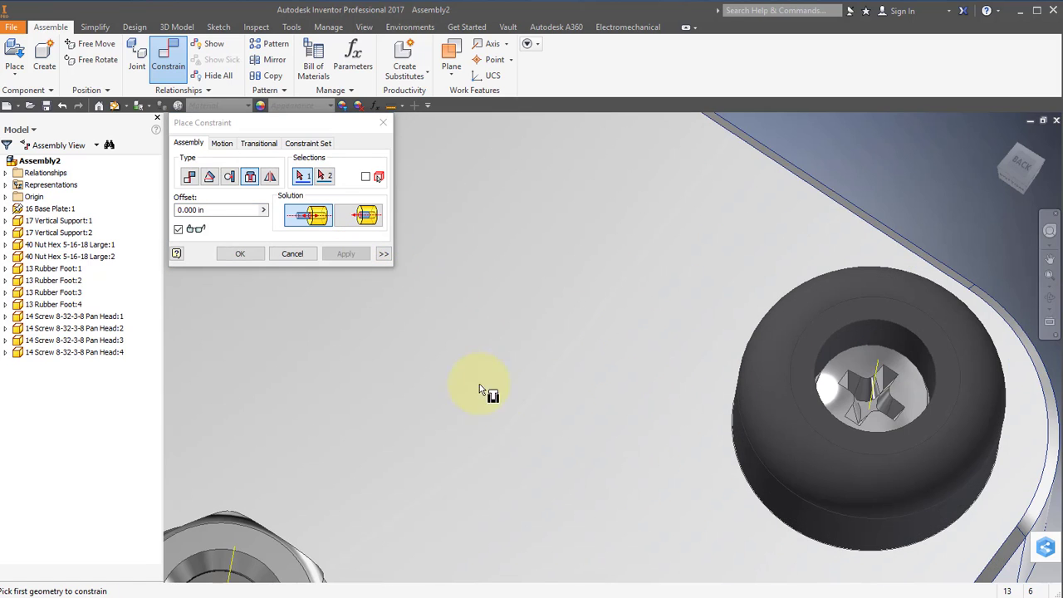
Step: Save the assembly as Sub-Assembly Base in the ButtonMaker folder
scroll(524, 413, "down", 5)
scroll(528, 380, "down", 3)
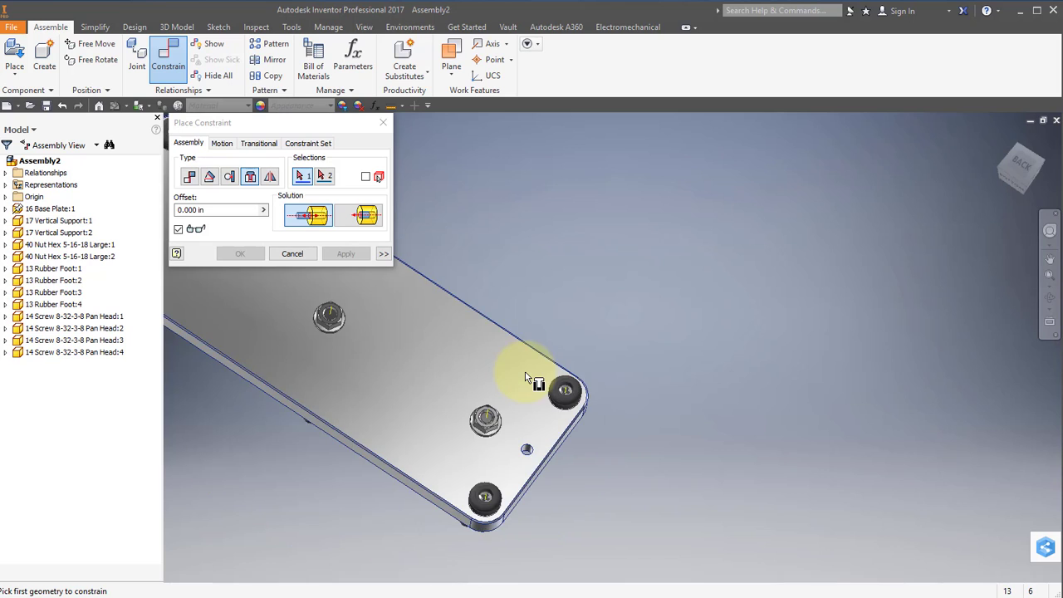
middle_click_drag(540, 380, 671, 391, "shift")
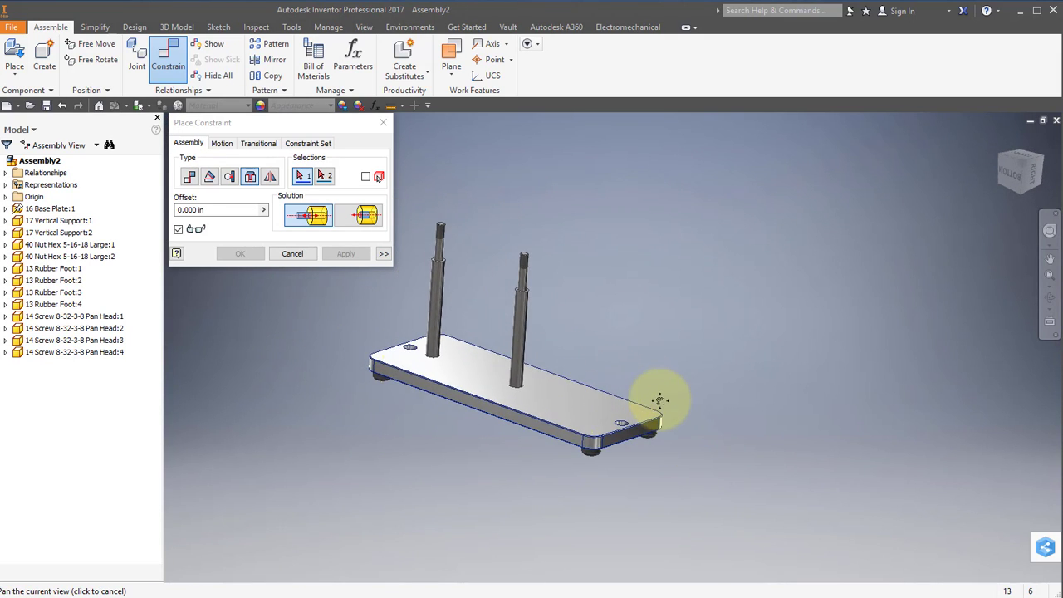
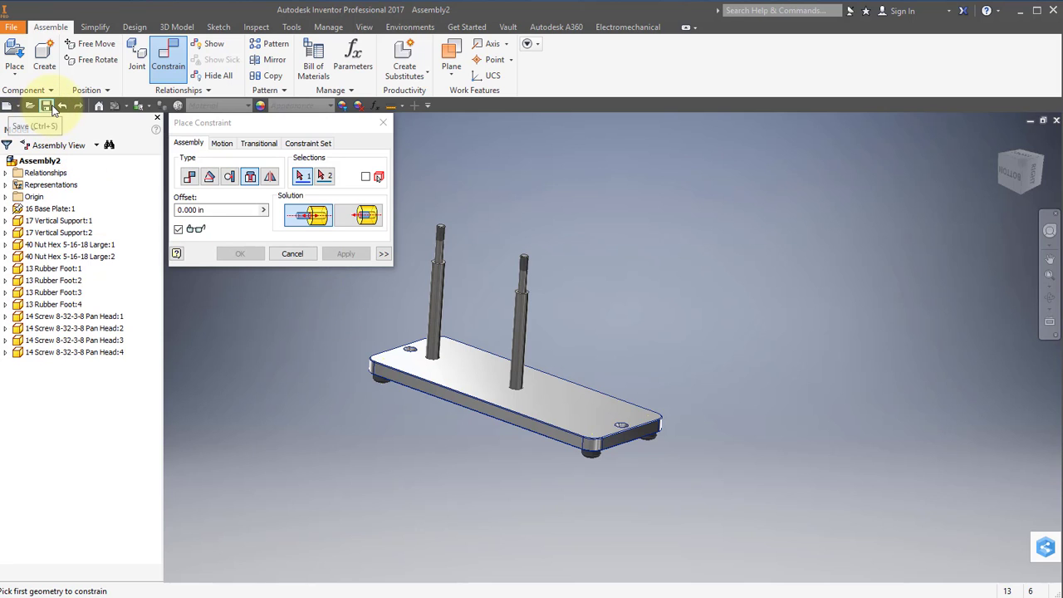
left_click(47, 107)
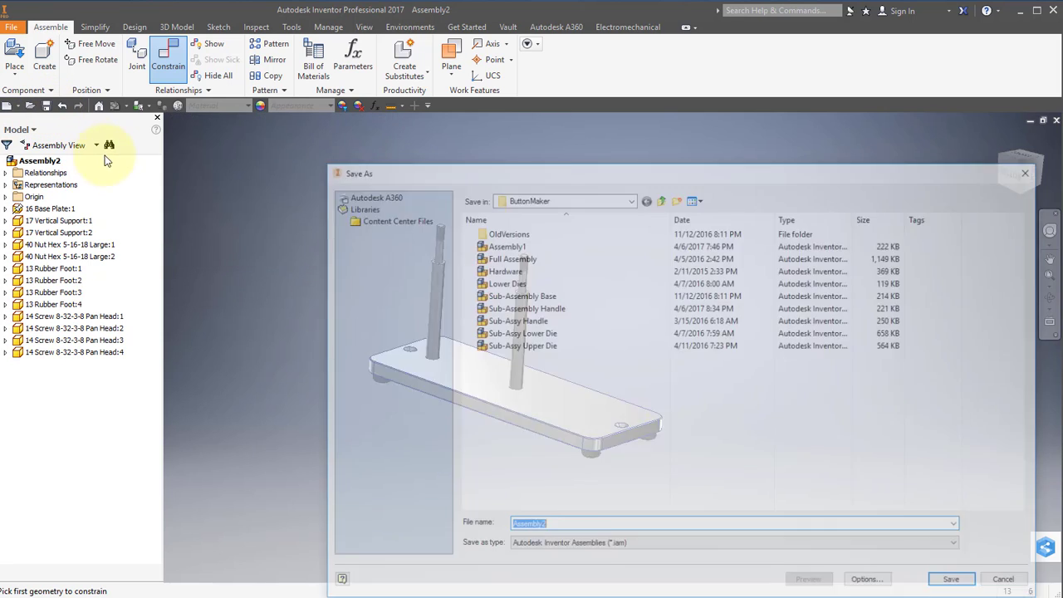
type("Sub-Assembl")
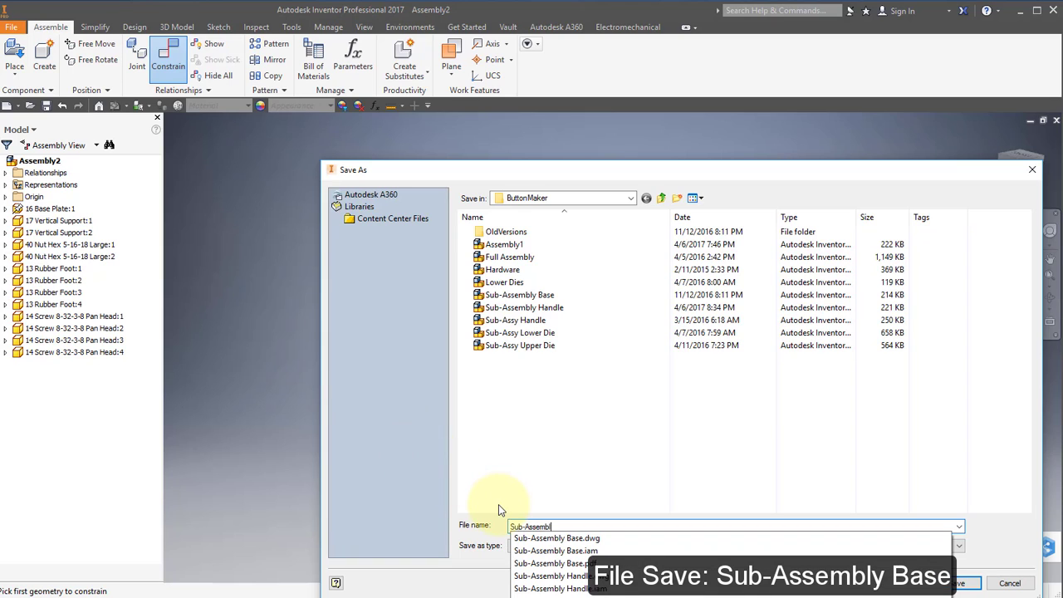
type("y Base")
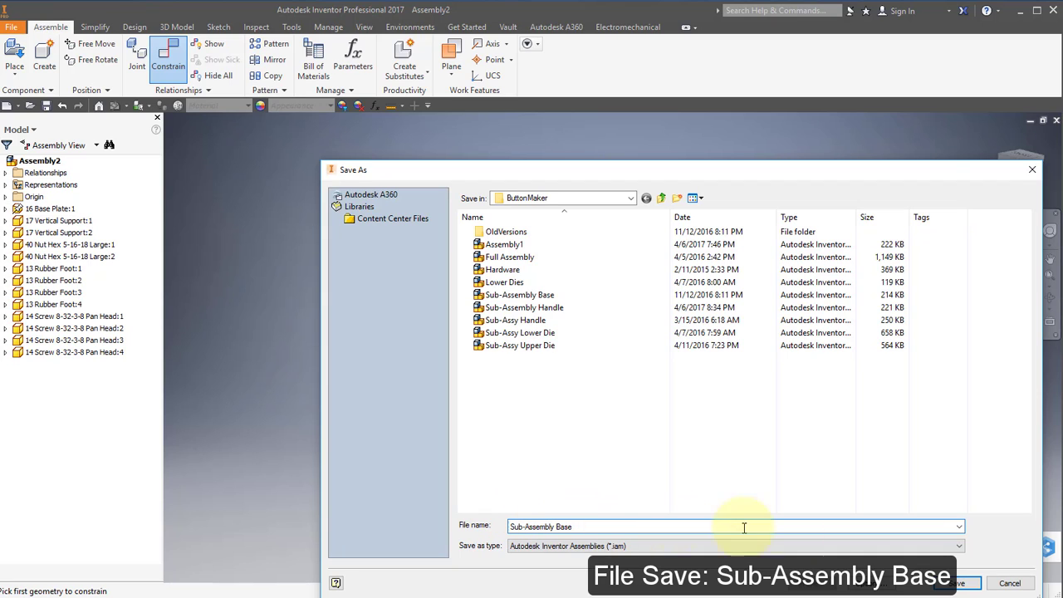
left_click(964, 583)
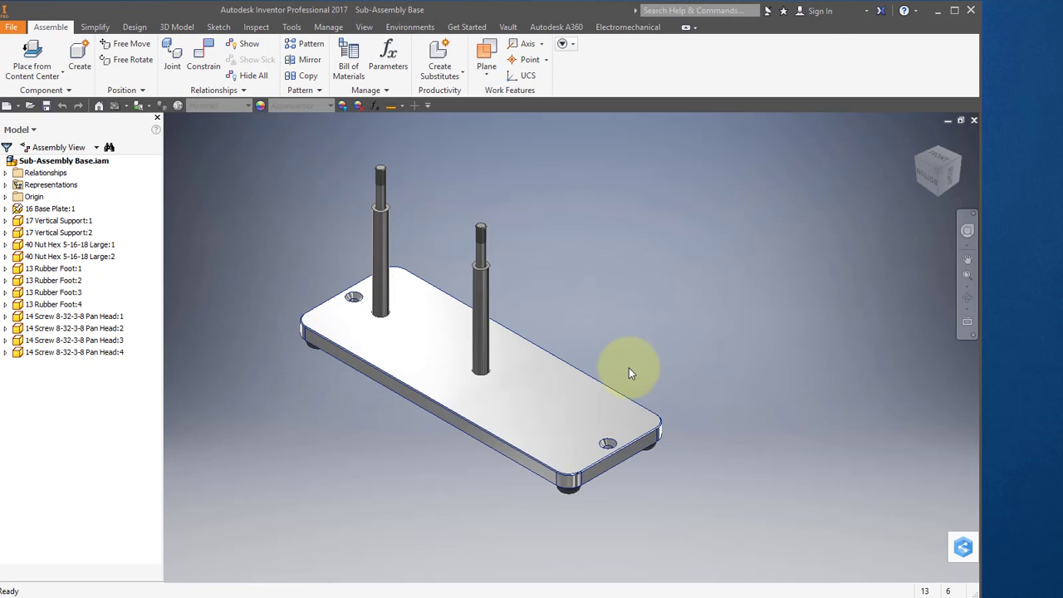
Step: Orient the model to a side elevation with the vertical supports upright and set the current view as Front
left_click(928, 174)
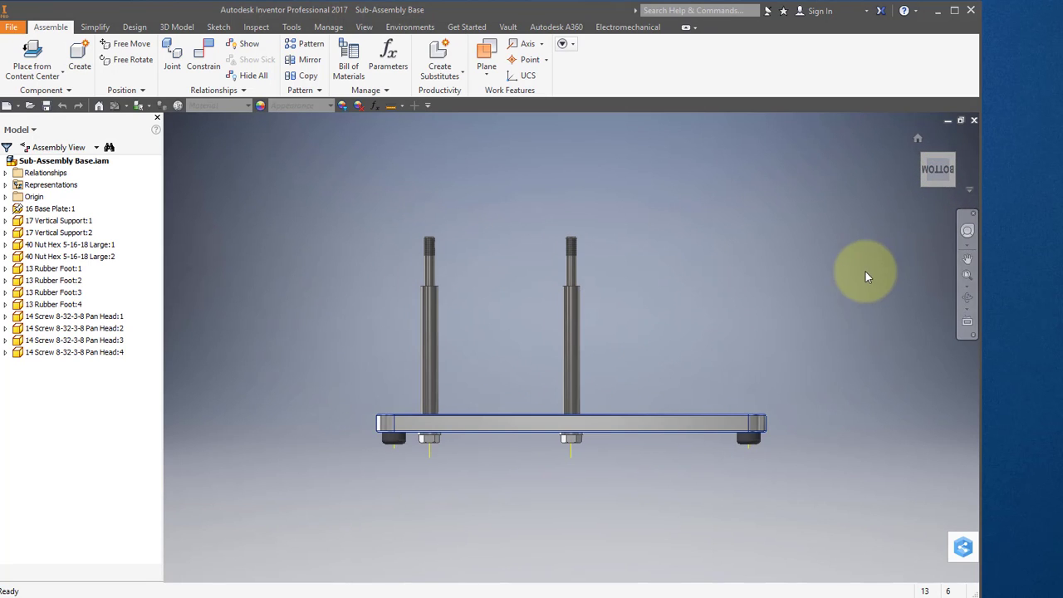
left_click(971, 194)
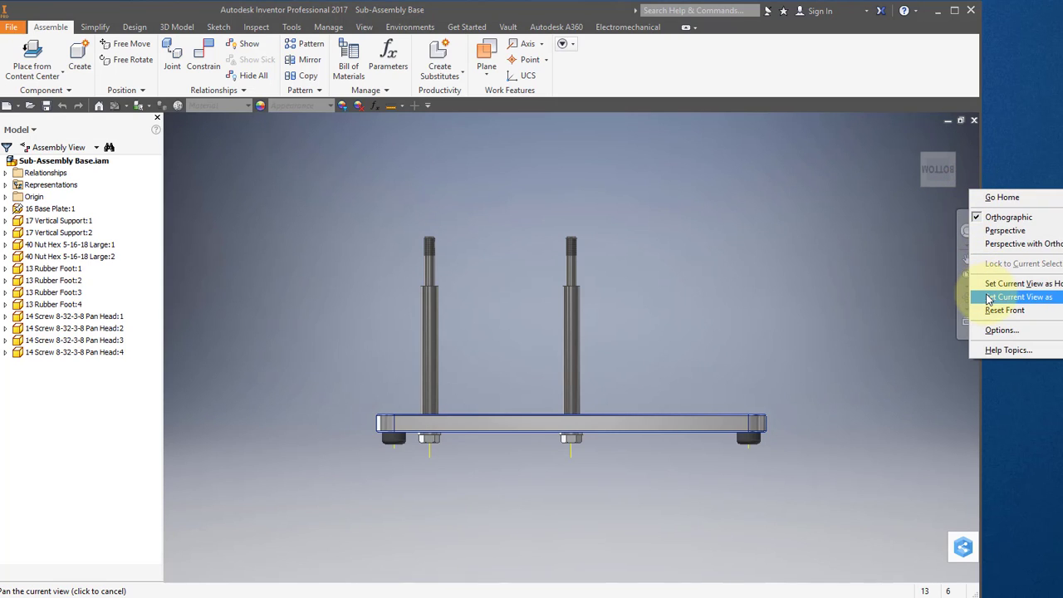
mouse_move(988, 298)
left_click(953, 310)
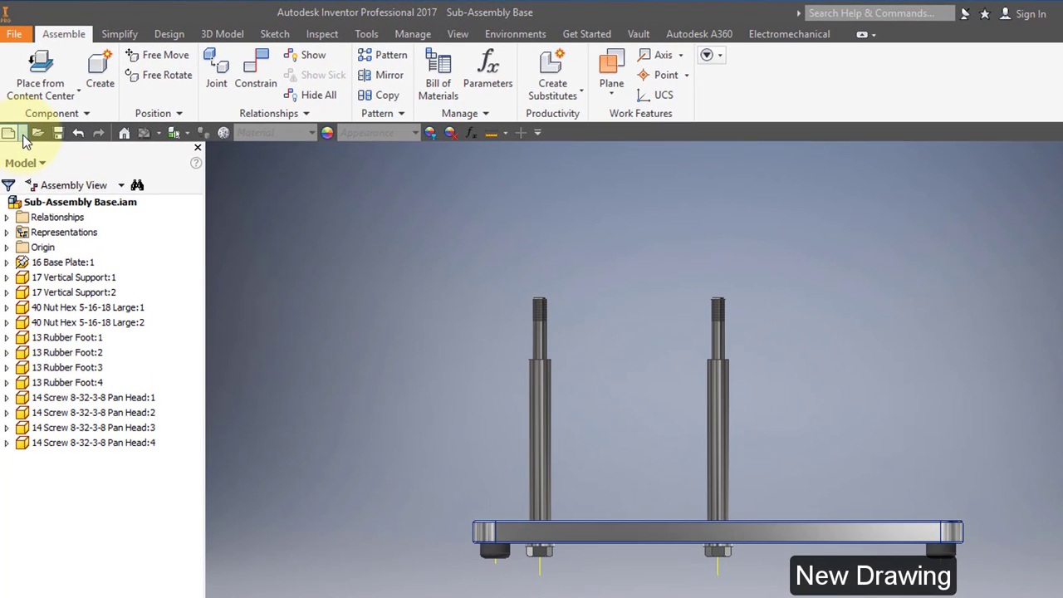
Step: Create a new drawing with a front base view of the sub-assembly, a projected view below it and an isometric view at the sheet's upper right
left_click(20, 123)
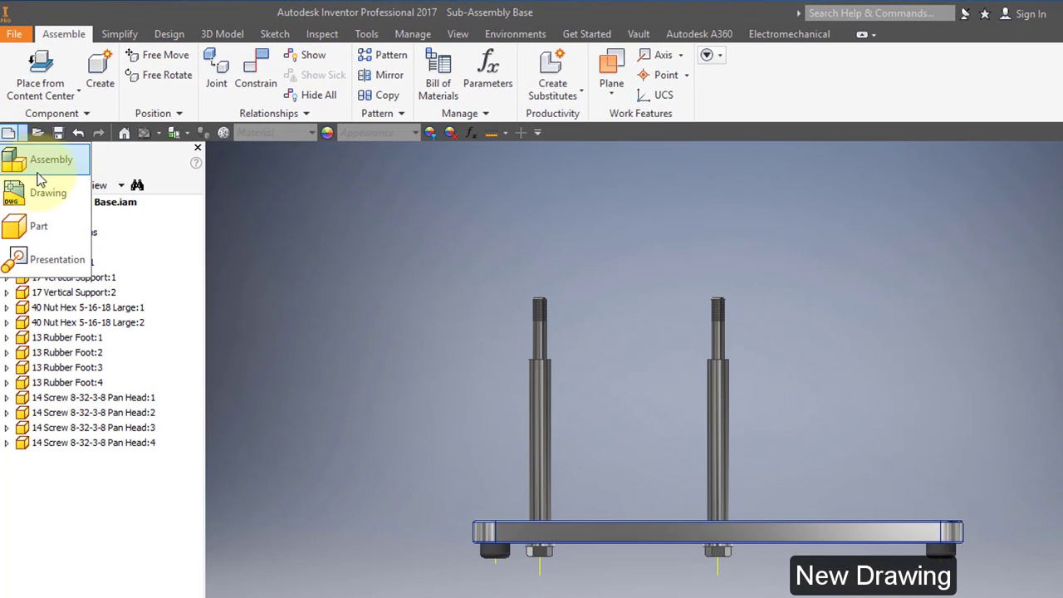
left_click(44, 186)
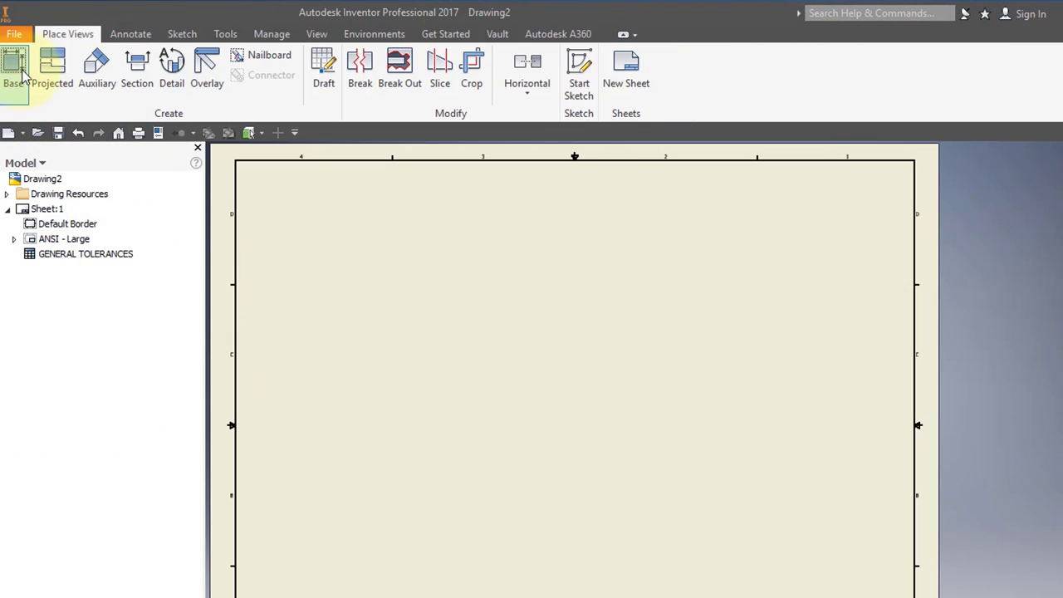
left_click(13, 70)
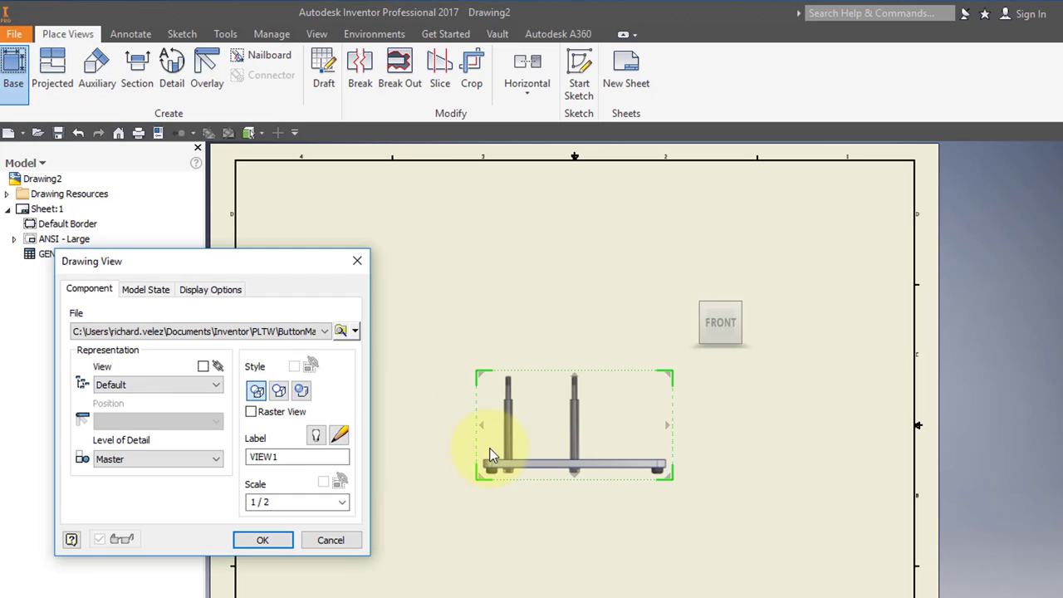
left_click_drag(580, 468, 462, 442)
left_click(462, 441)
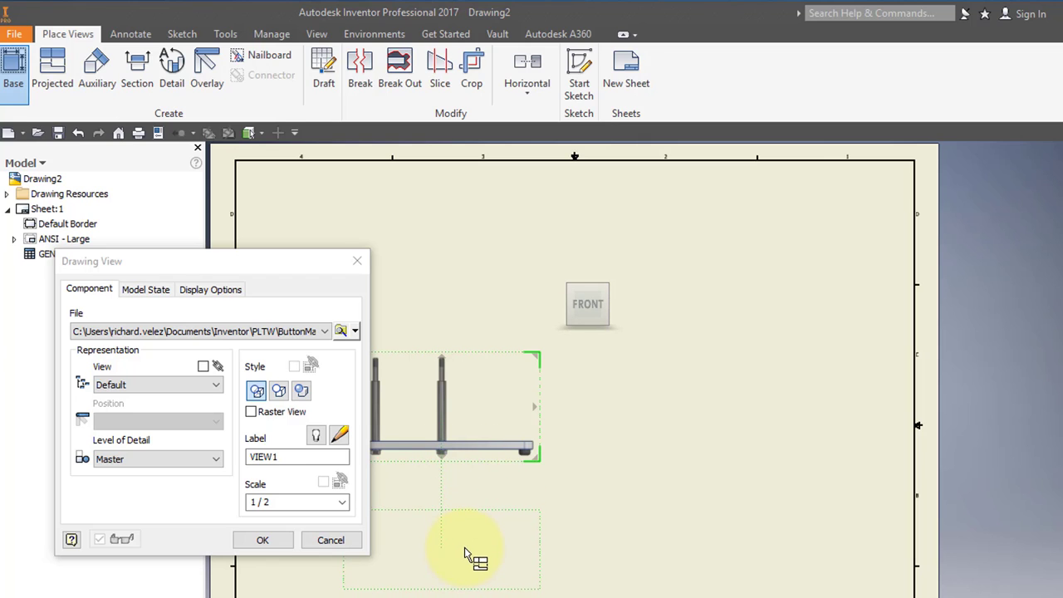
left_click(464, 543)
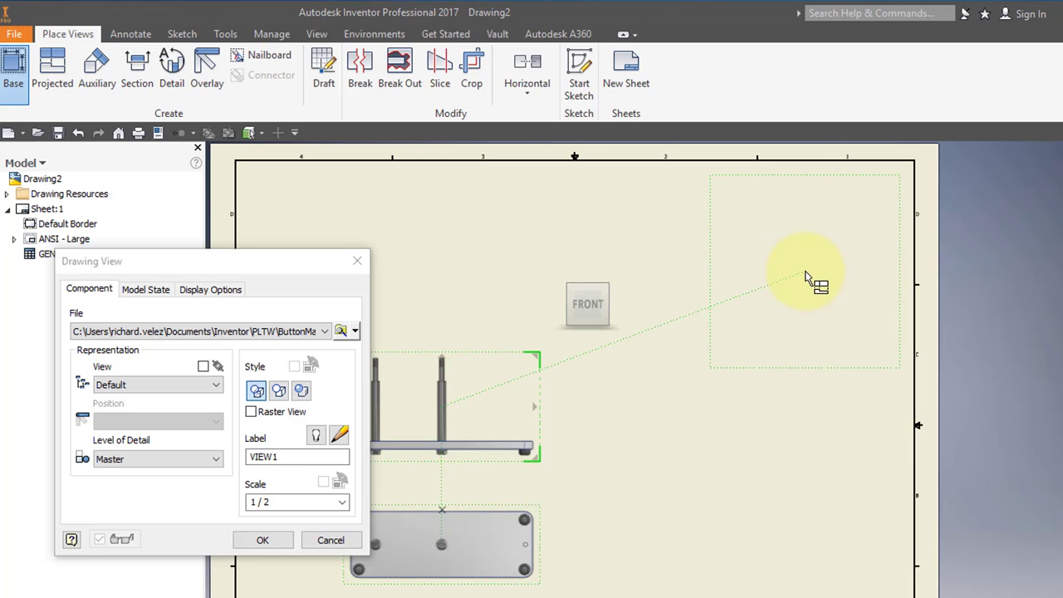
left_click(813, 281)
Step: Set the view scale to .75, shift the views up the sheet and finish placing them
left_click(287, 503)
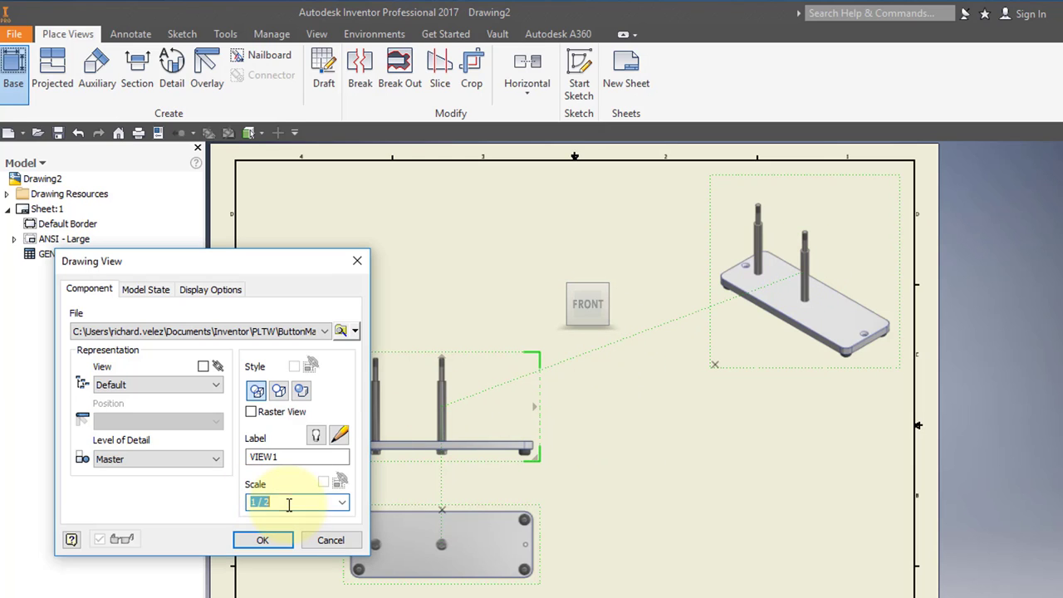
type(".")
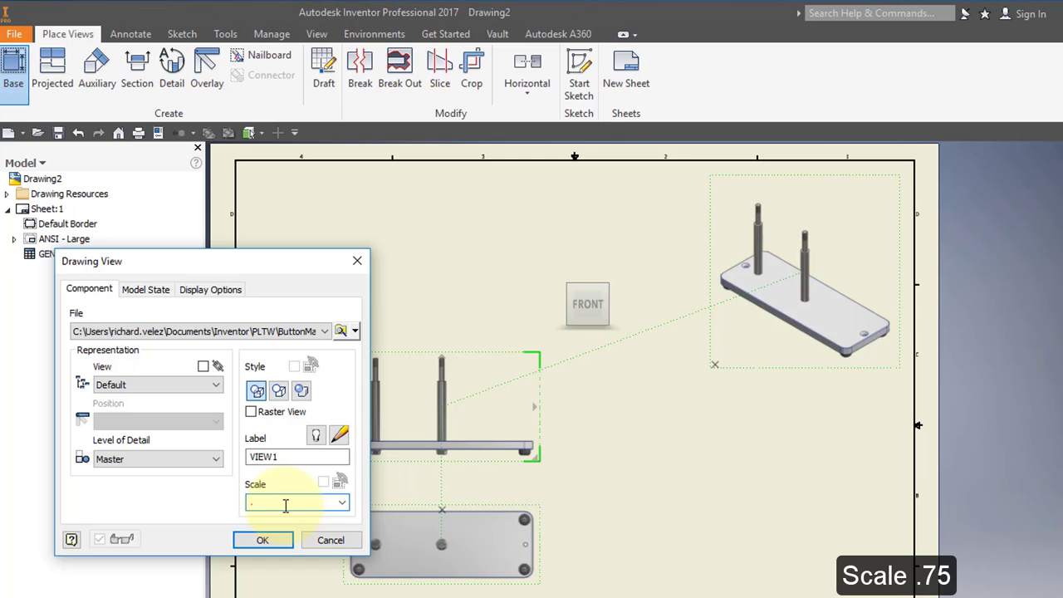
type("75")
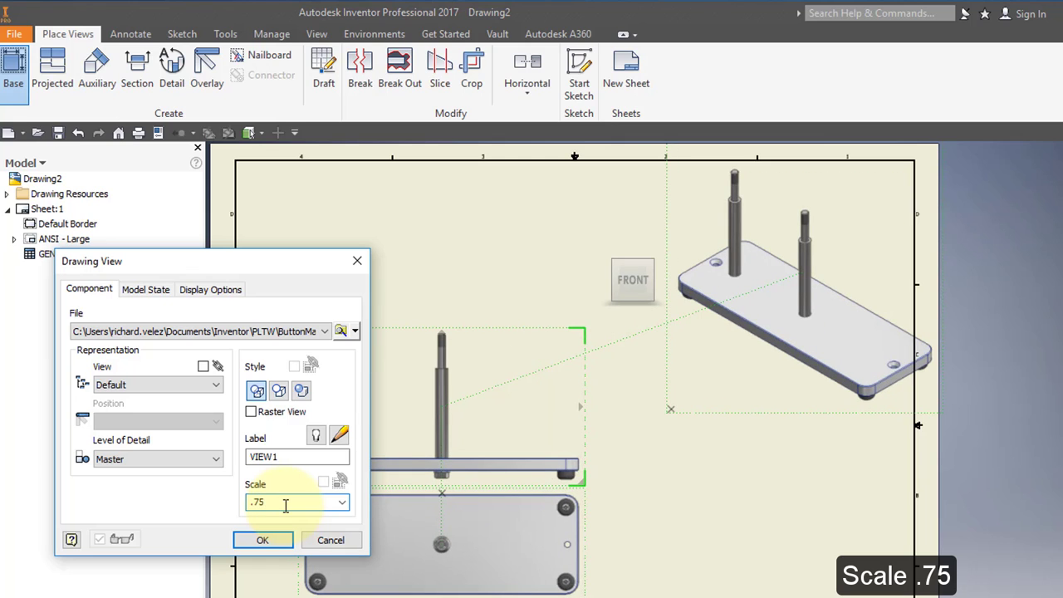
left_click(393, 533)
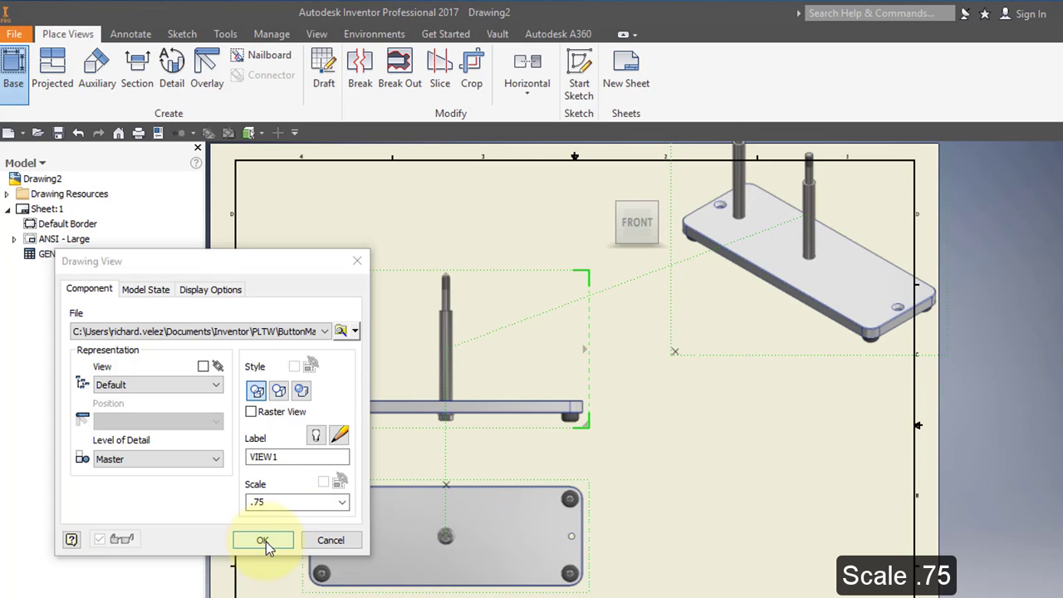
left_click(263, 541)
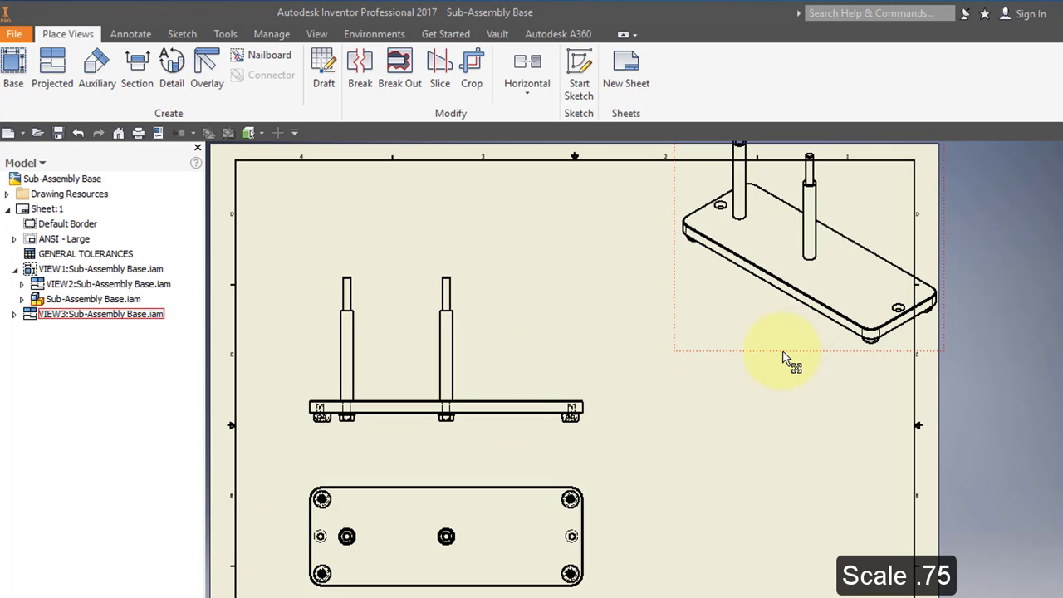
Step: Turn on the Shaded style for the isometric view and move it inside the drawing border
double_click(786, 357)
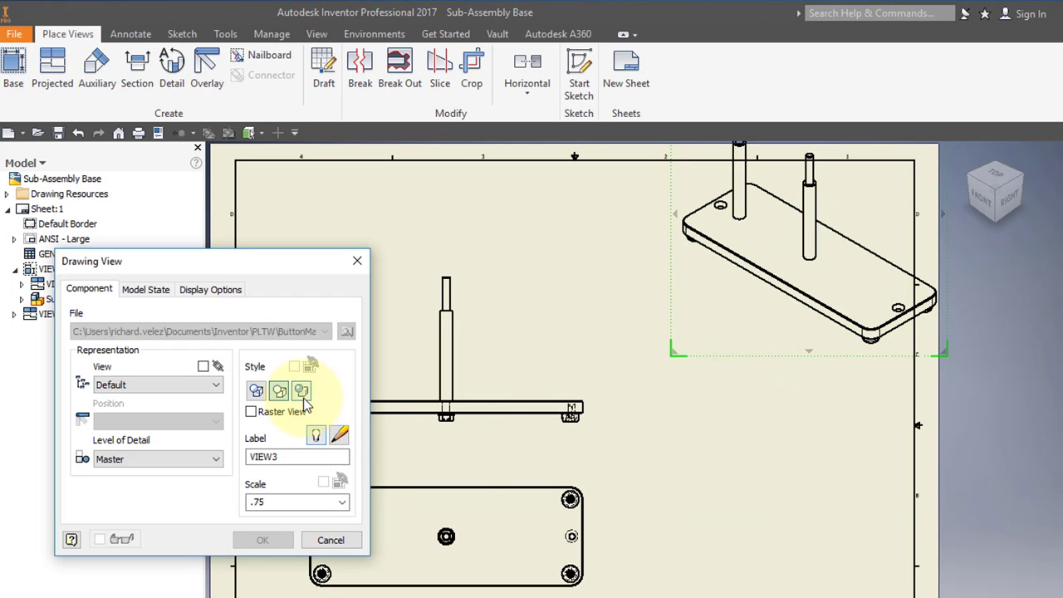
left_click(302, 390)
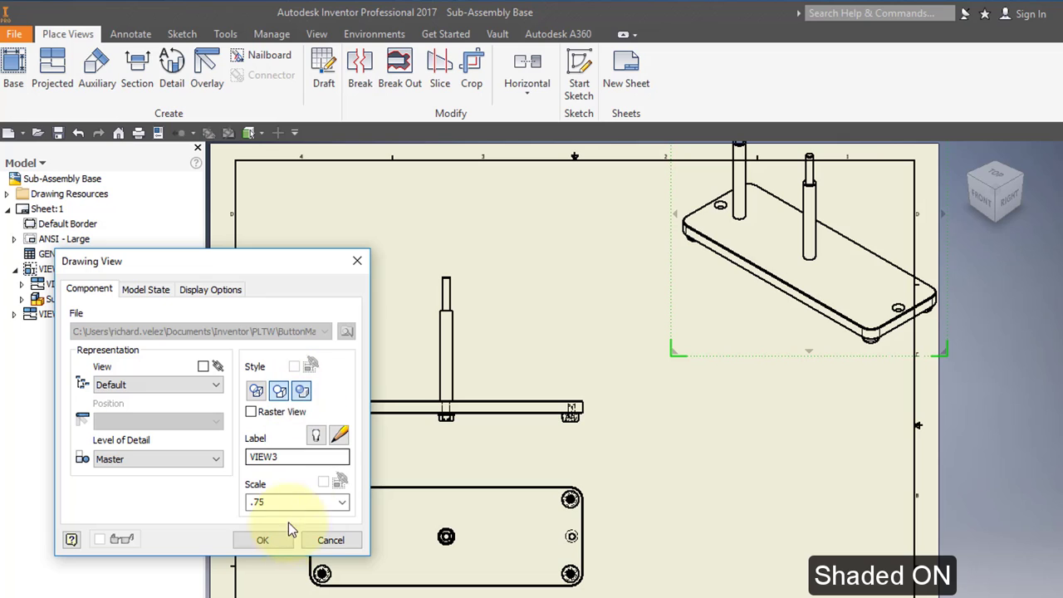
left_click(269, 541)
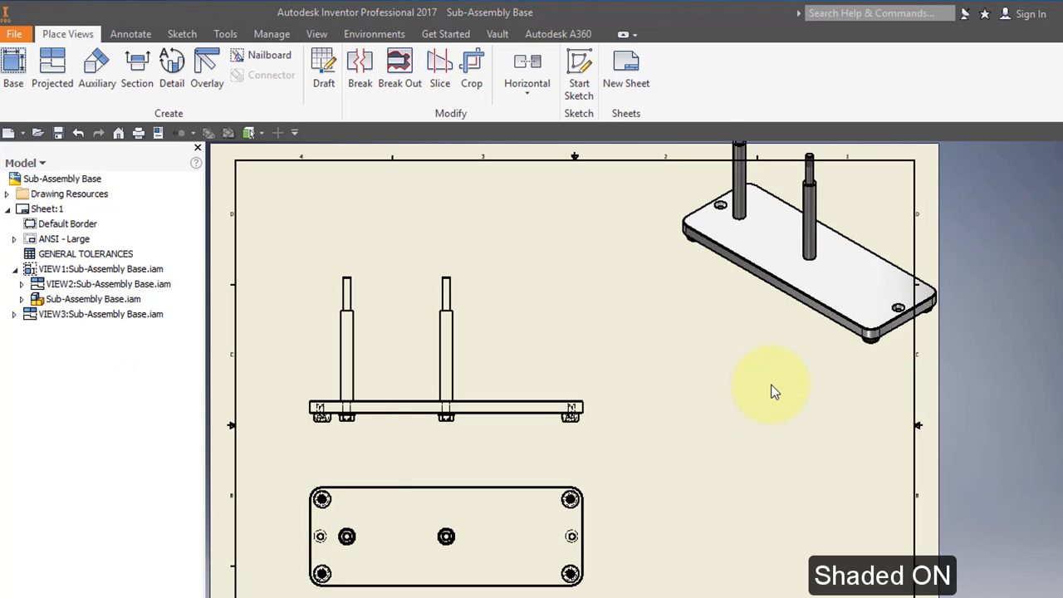
left_click_drag(820, 354, 793, 403)
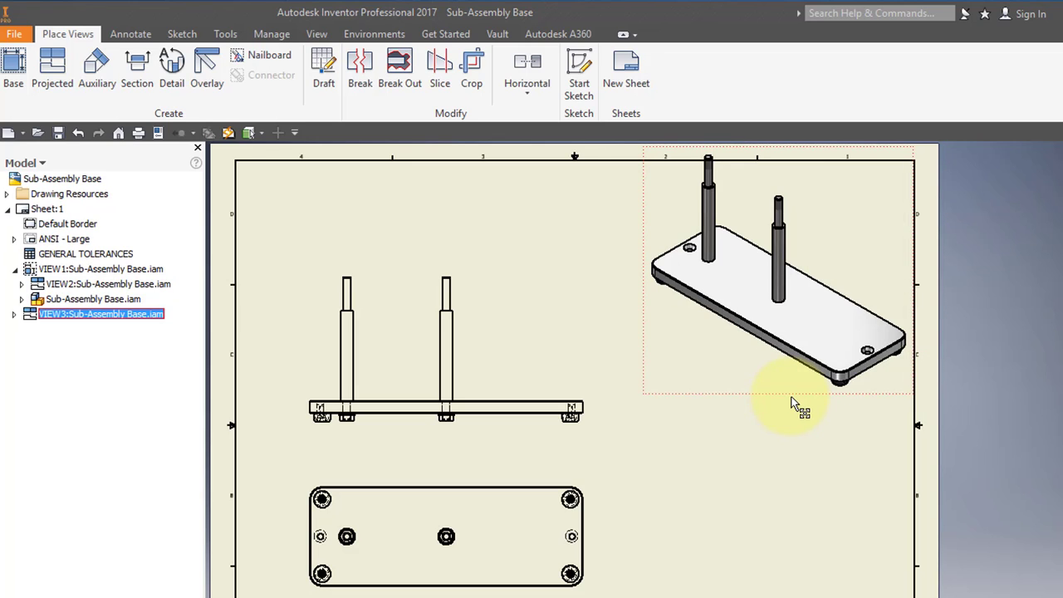
left_click(775, 526)
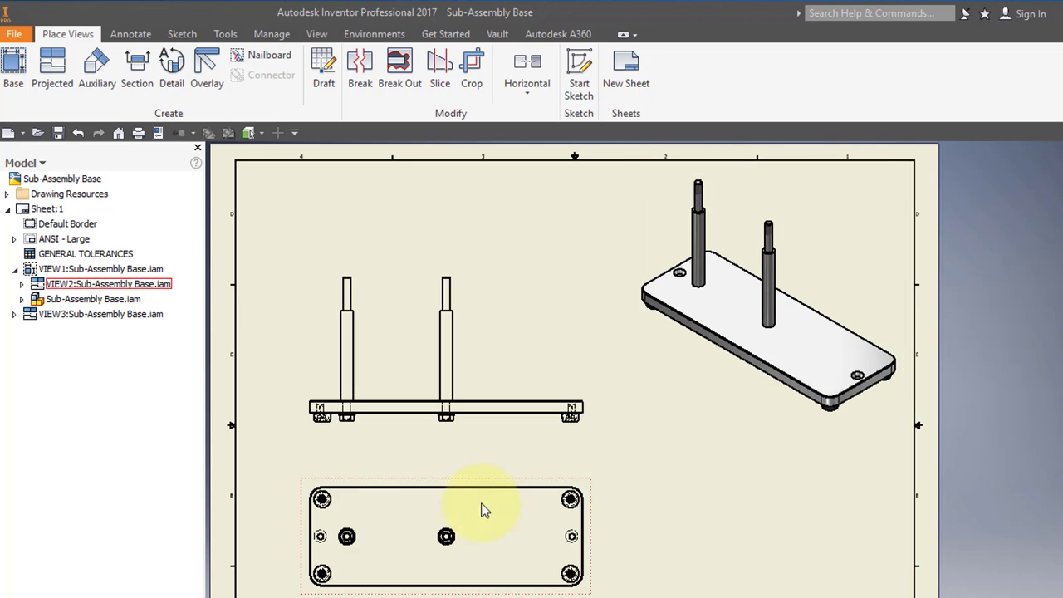
Step: Insert a parts list from the front view, enabling the assembly's BOM view, and place it above the title block against the border
left_click(130, 34)
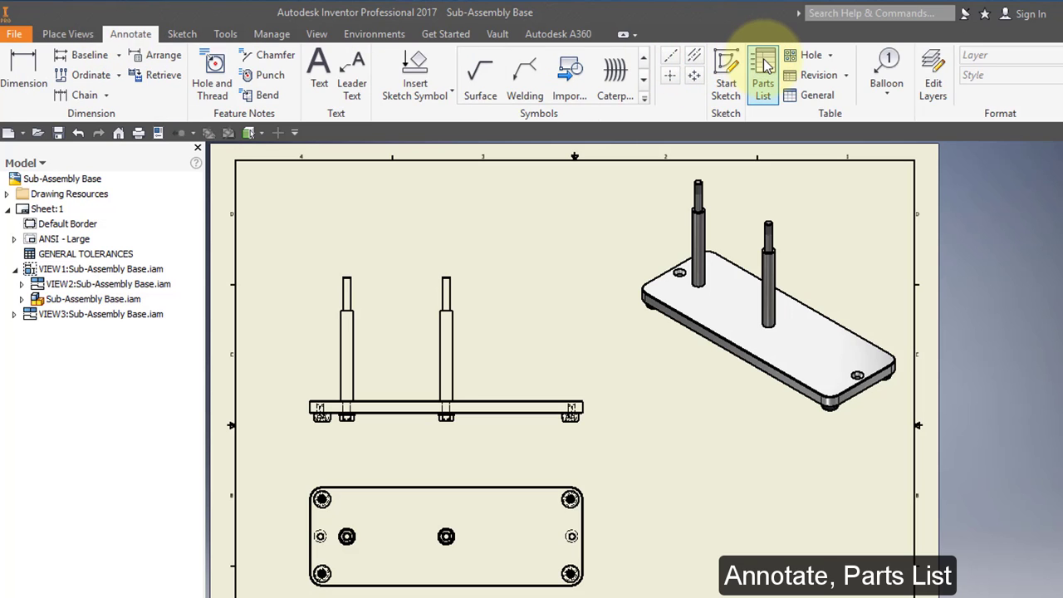
left_click(764, 73)
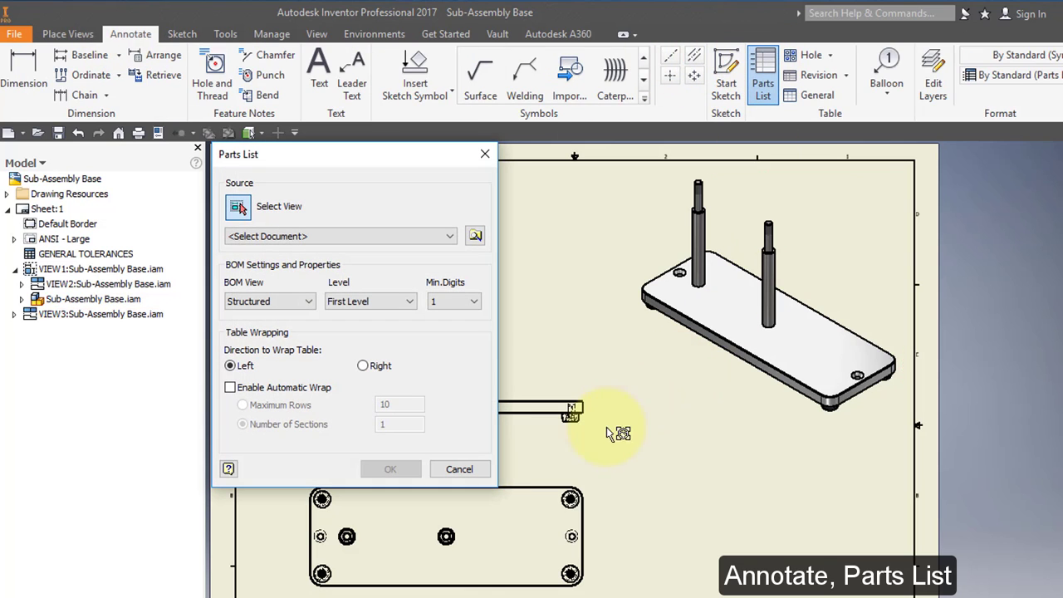
left_click(556, 425)
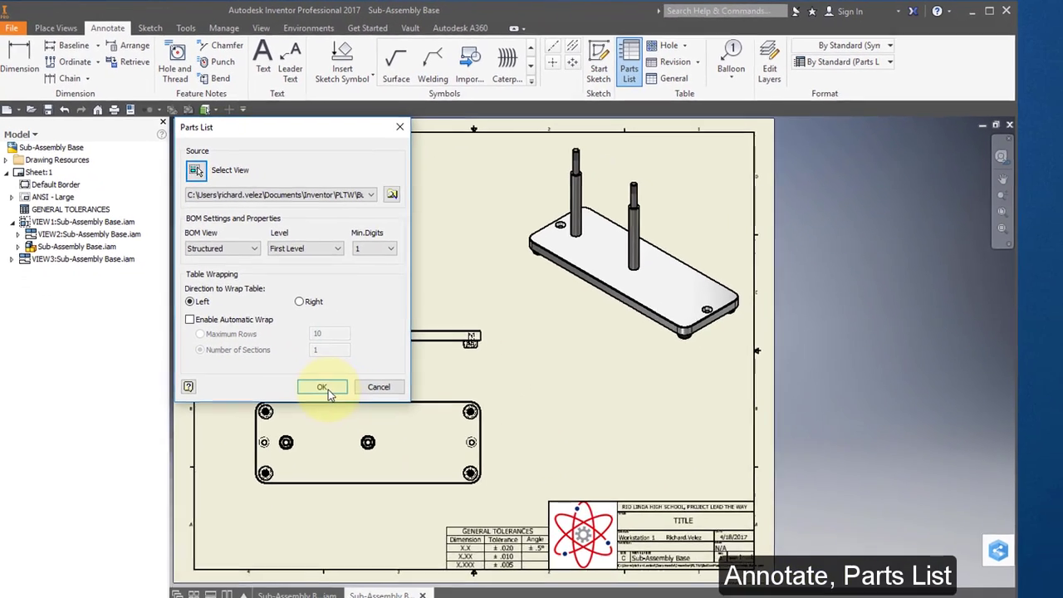
left_click(390, 469)
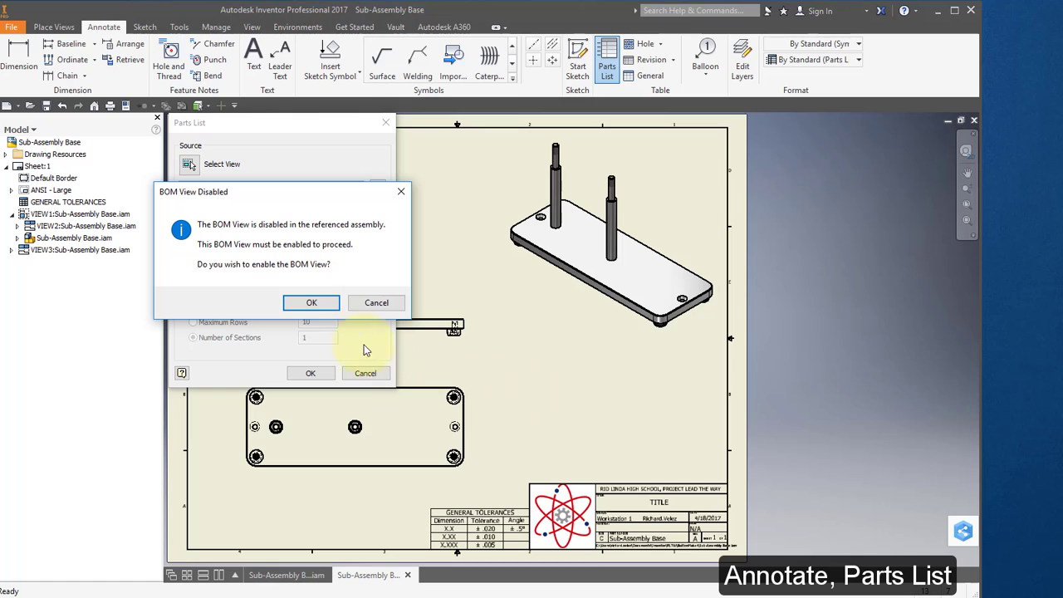
left_click(311, 302)
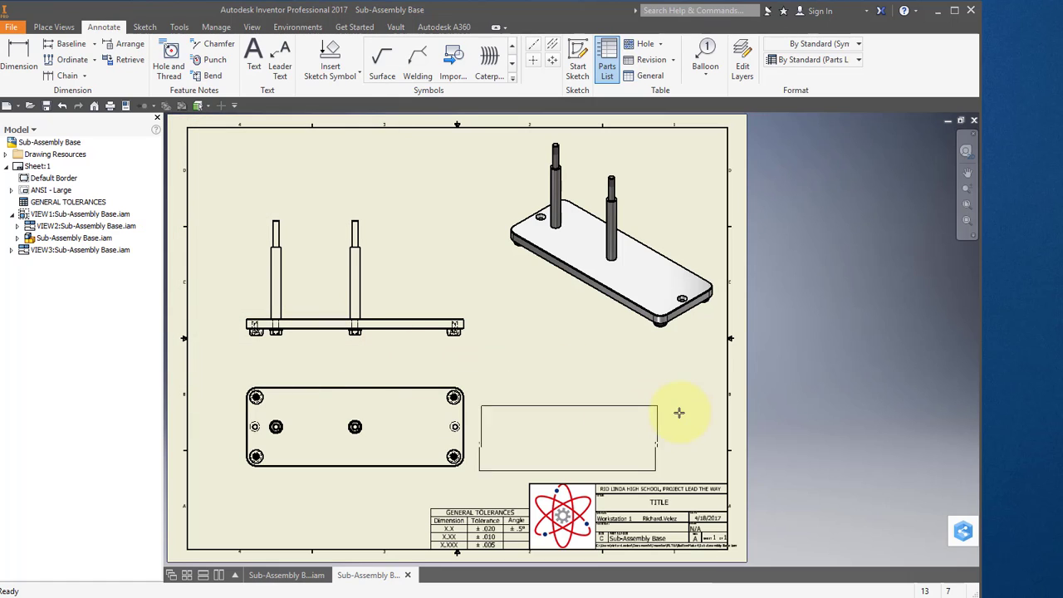
left_click(727, 420)
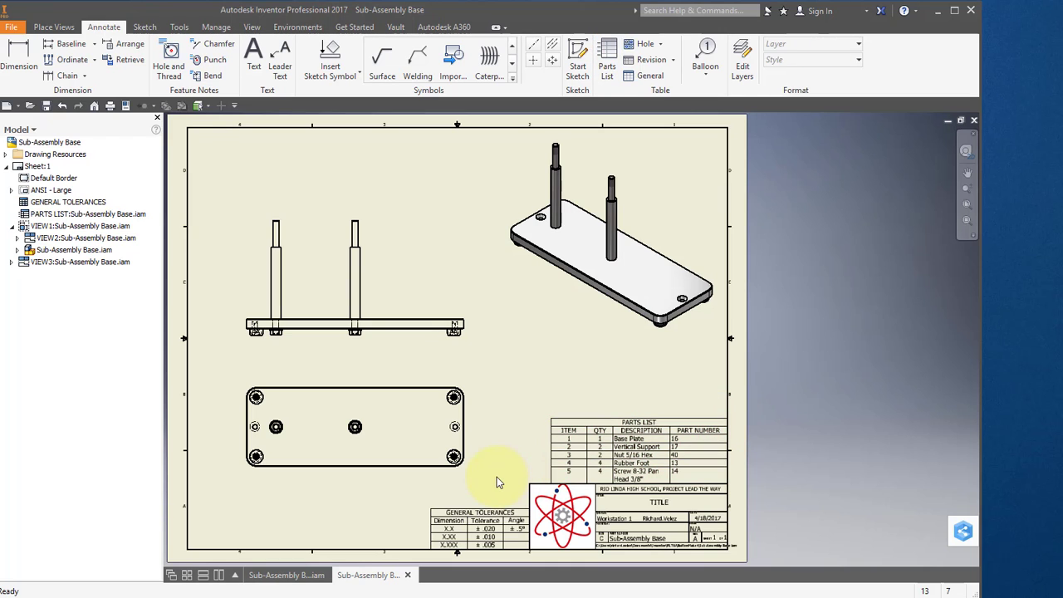
Step: Narrow the ITEM and QTY columns of the parts list to fit their headings
scroll(593, 459, "up", 5)
left_click(440, 356)
left_click_drag(439, 357, 499, 355)
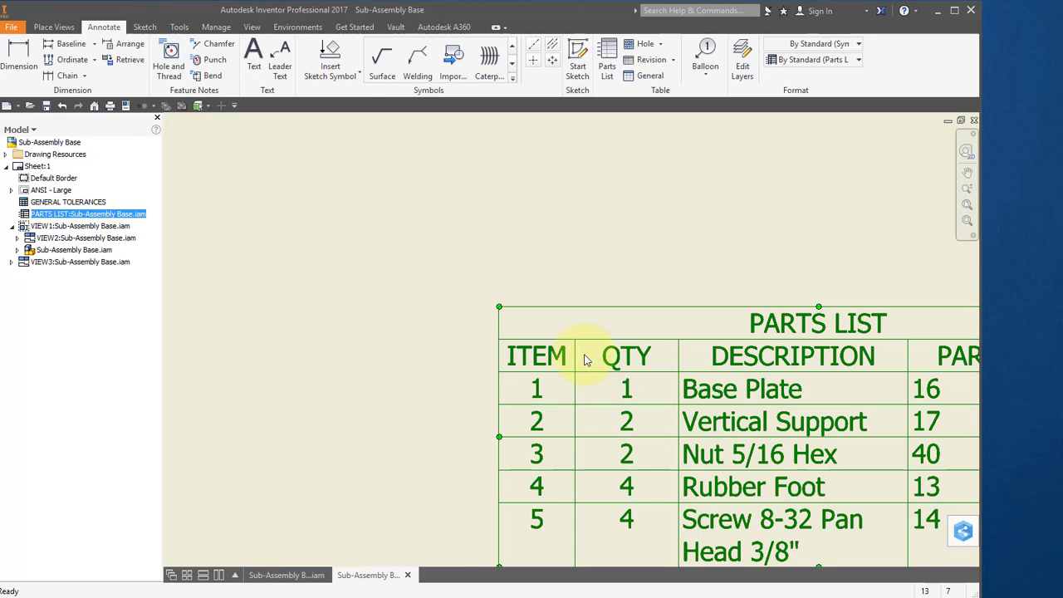
left_click_drag(574, 355, 605, 391)
Step: Widen the DESCRIPTION column so each description fits on one line, and move the parts list down onto the title block
mouse_move(604, 391)
middle_mouse_down()
mouse_move(581, 268)
mouse_move(417, 278)
mouse_move(444, 272)
middle_mouse_up()
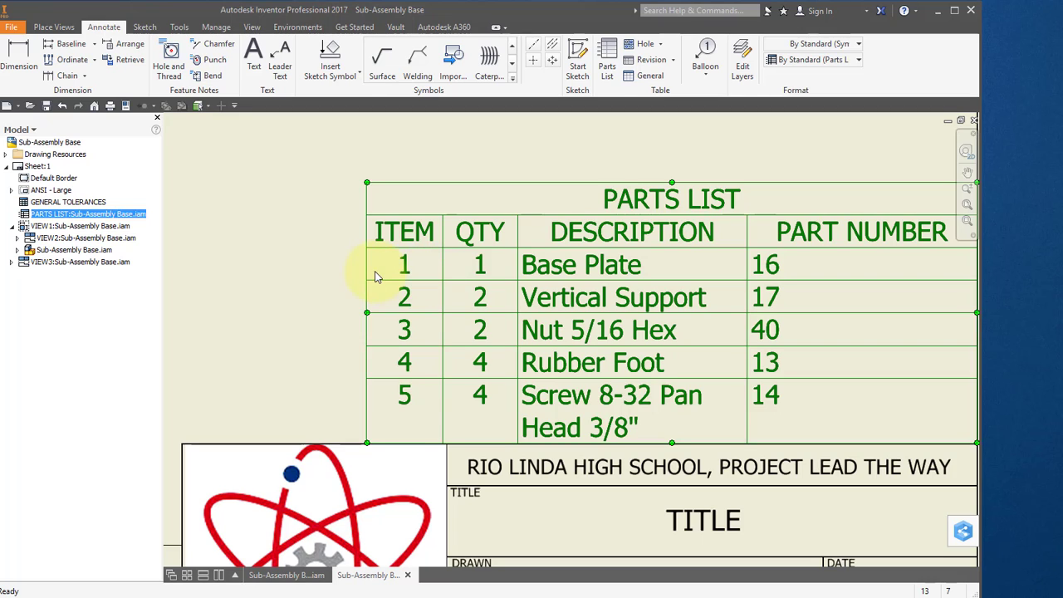
left_click_drag(519, 234, 333, 232)
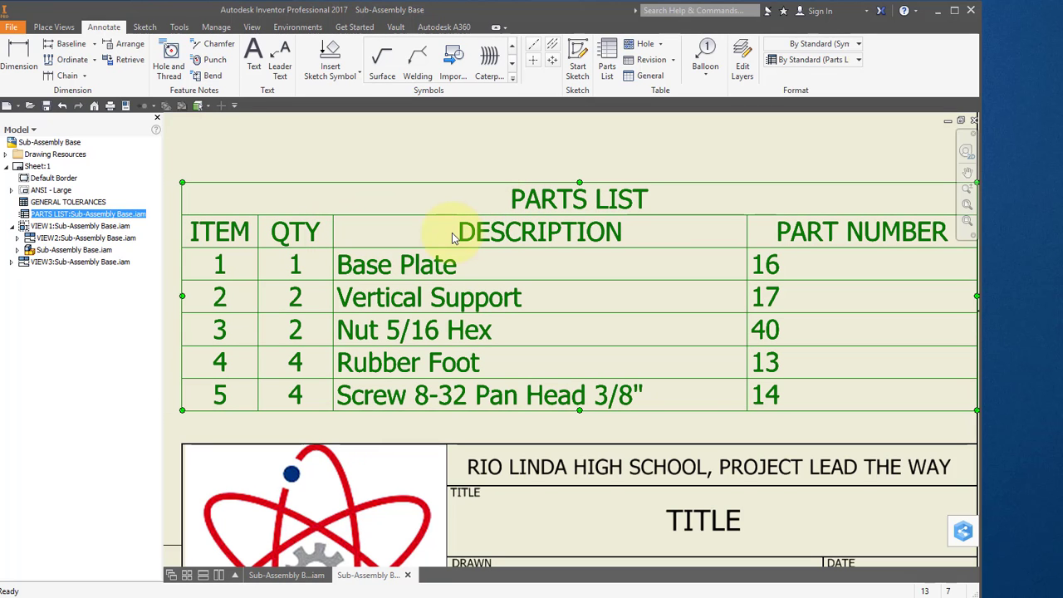
left_click_drag(467, 237, 467, 263)
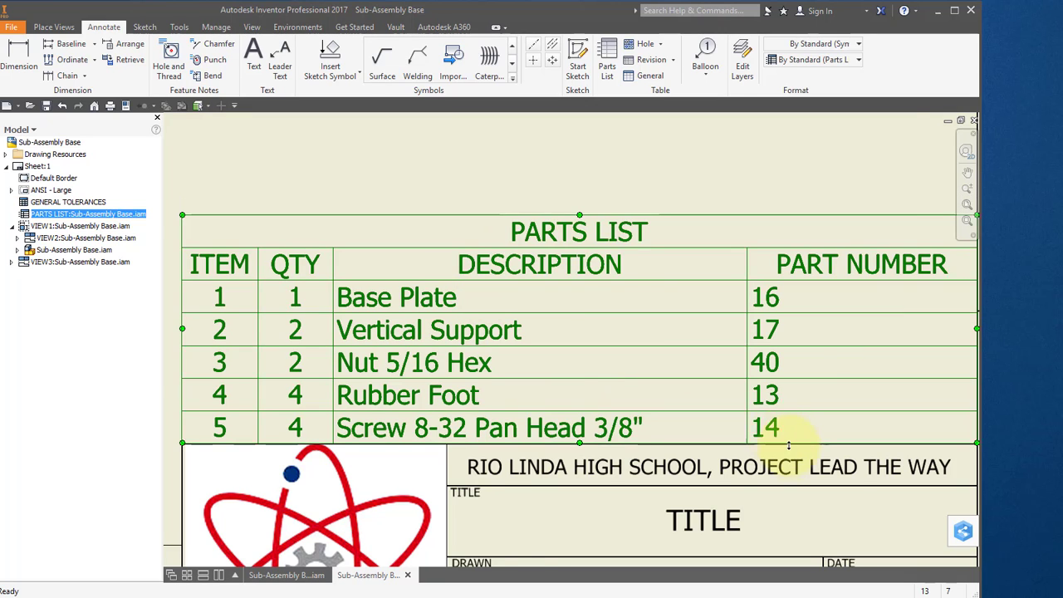
Step: Add a balloon to the right vertical support in the front view, placed up and to the right of the support
scroll(793, 462, "down", 2)
left_click(624, 230)
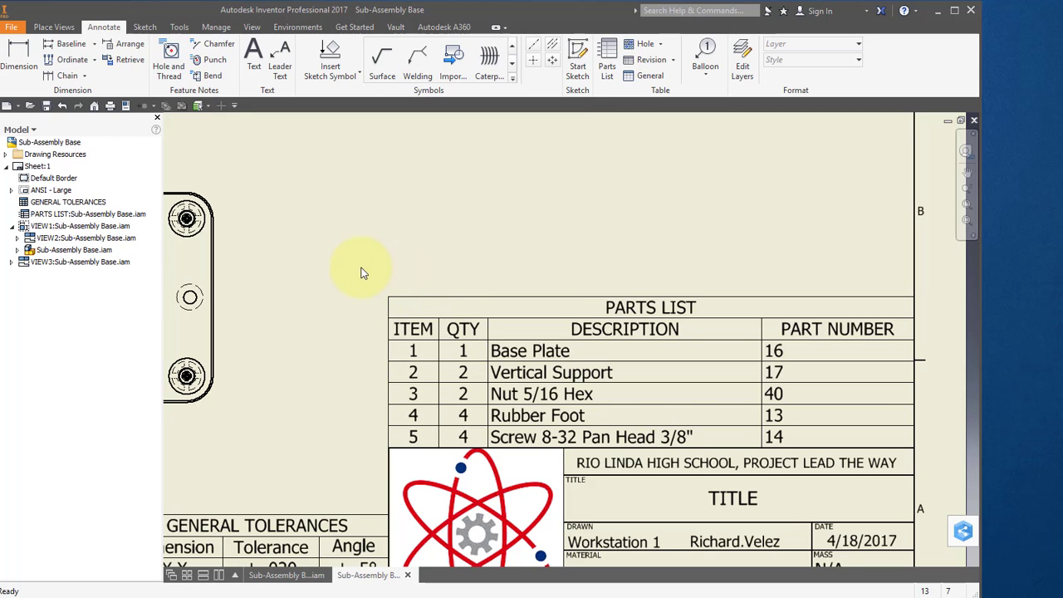
middle_click_drag(390, 268, 562, 363)
mouse_move(323, 185)
middle_mouse_down()
mouse_move(379, 228)
mouse_move(391, 318)
mouse_move(415, 391)
mouse_move(433, 404)
middle_mouse_up()
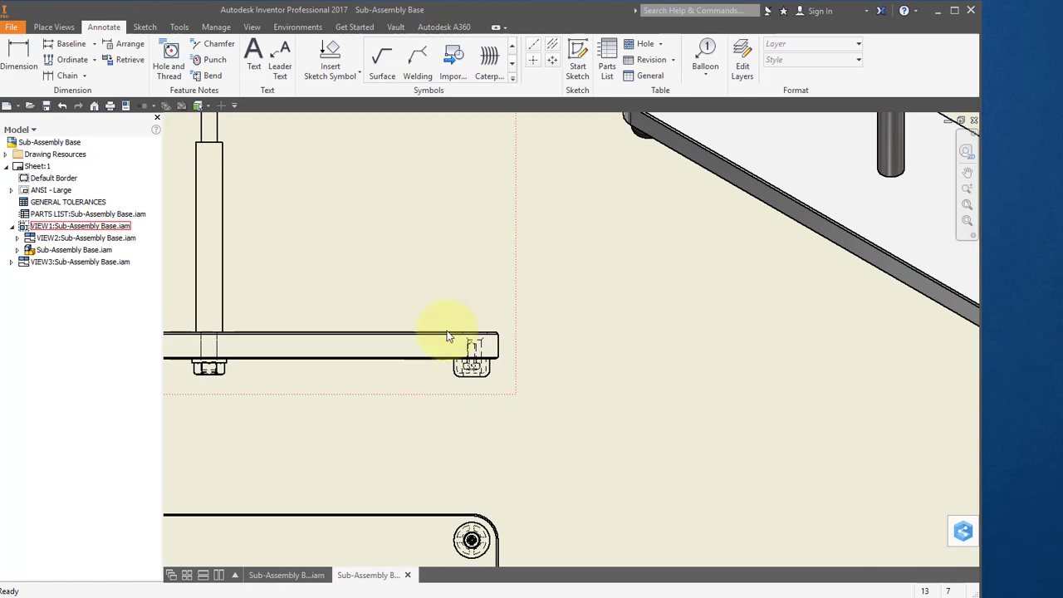
left_click(705, 58)
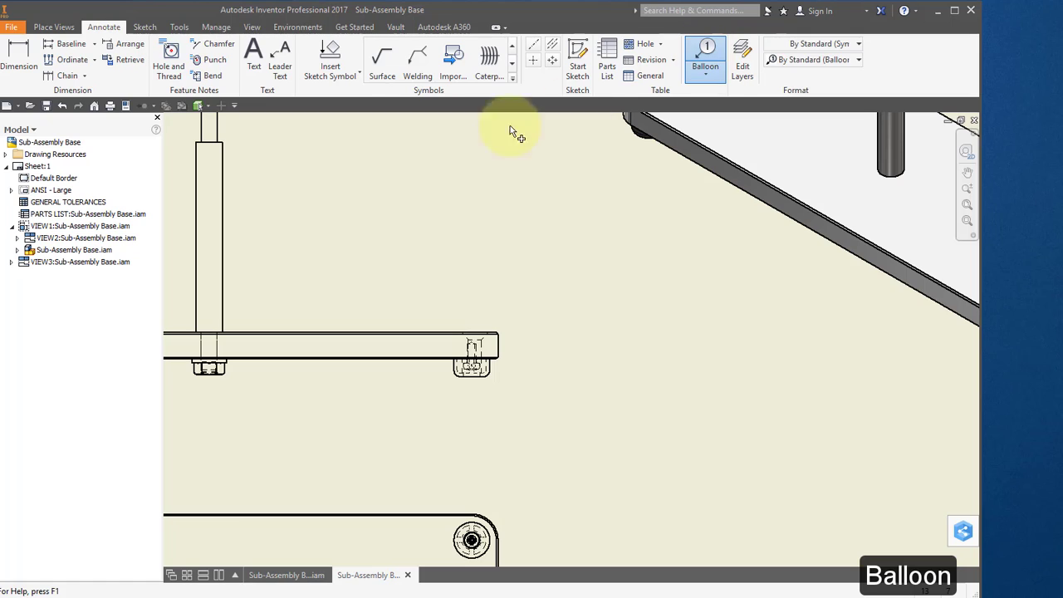
left_click(224, 193)
left_click(331, 151)
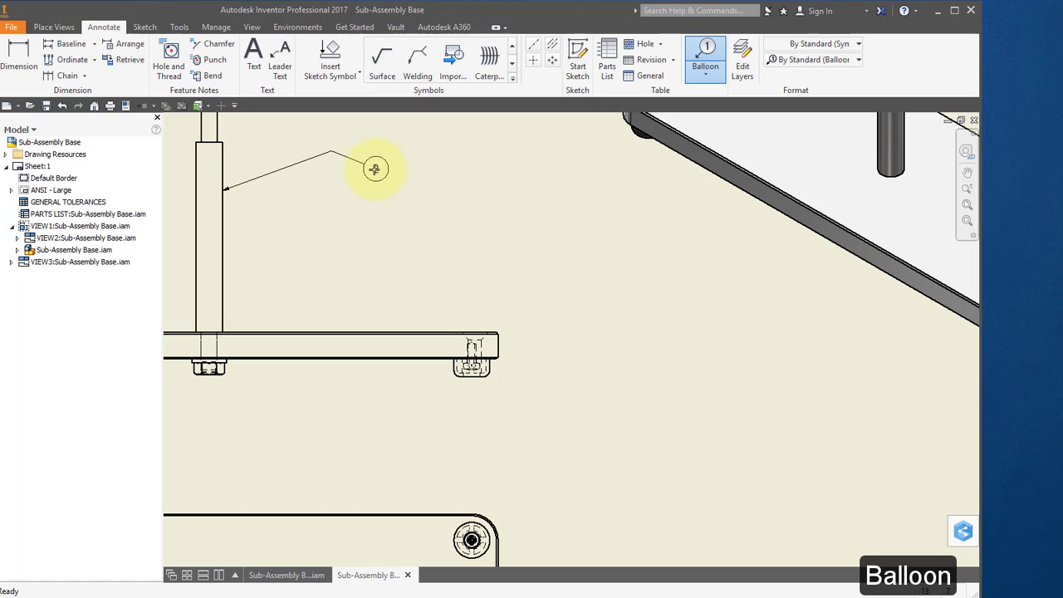
right_click(336, 143)
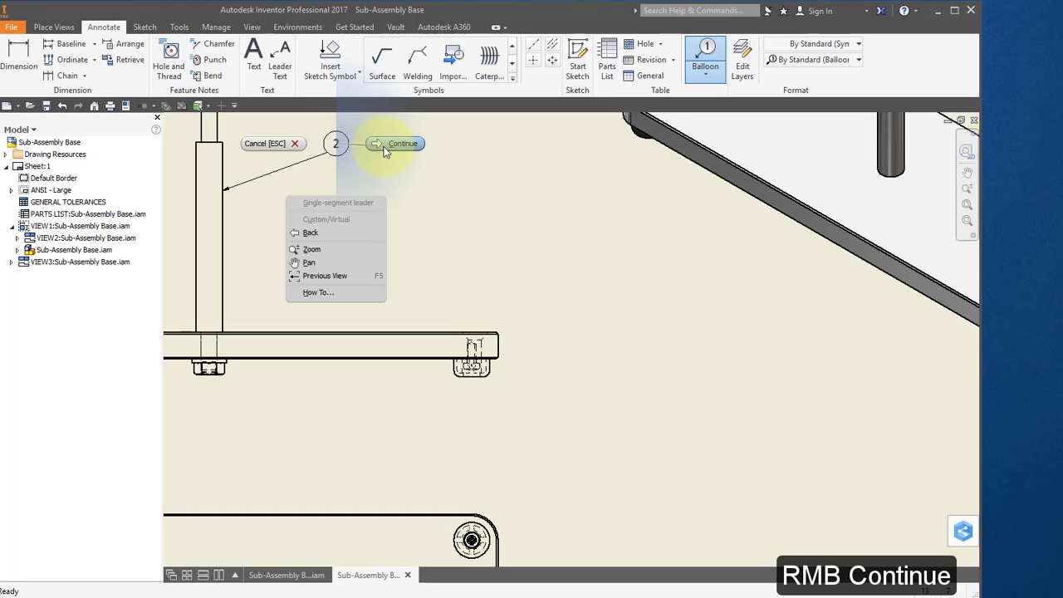
left_click(384, 145)
Step: Add a balloon to the upper right corner of the base plate in the front view
left_click(497, 334)
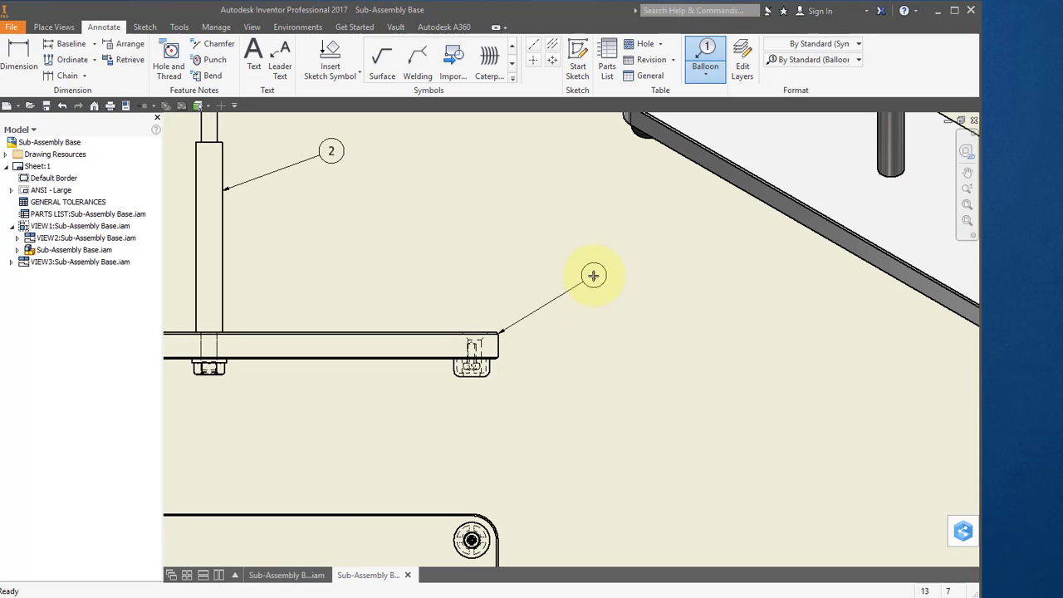
right_click(593, 275)
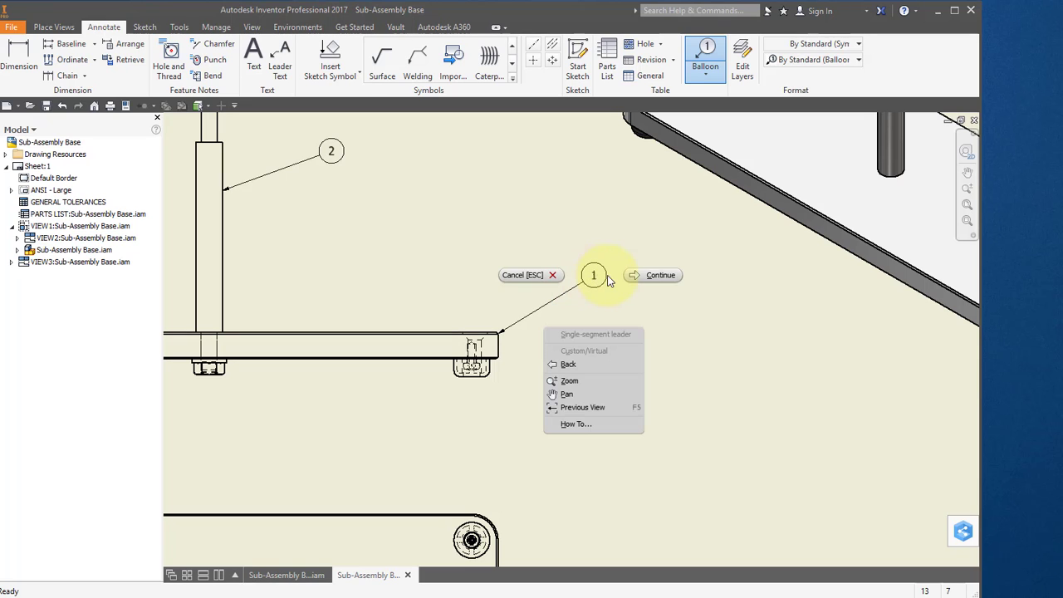
left_click(660, 275)
Step: Add a balloon to the upper right rubber foot in the lower view, aligned vertically under the base plate's balloon, and end the command
middle_click_drag(610, 502, 598, 304)
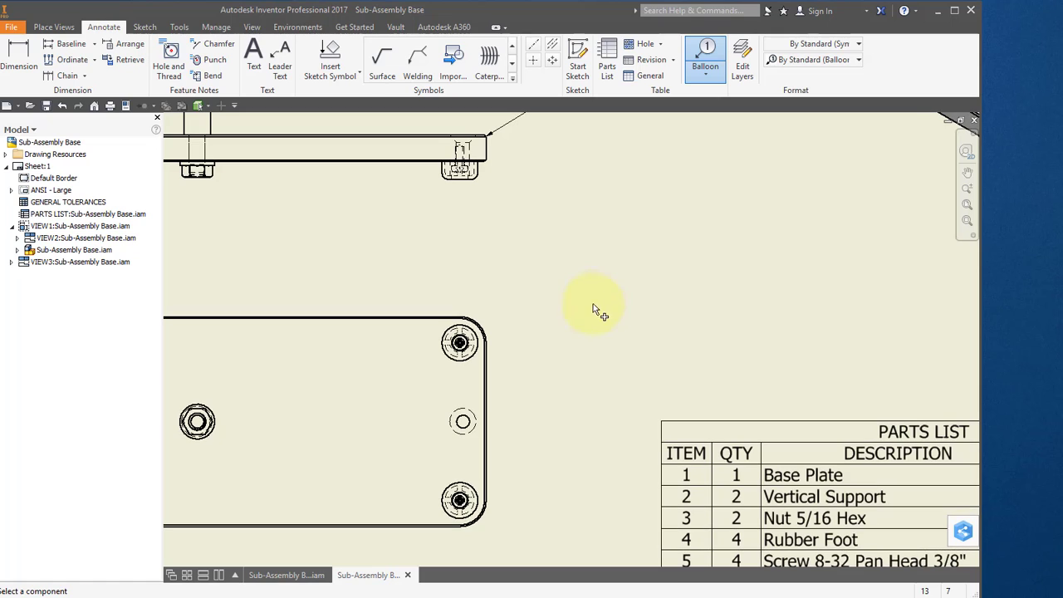
left_click(481, 342)
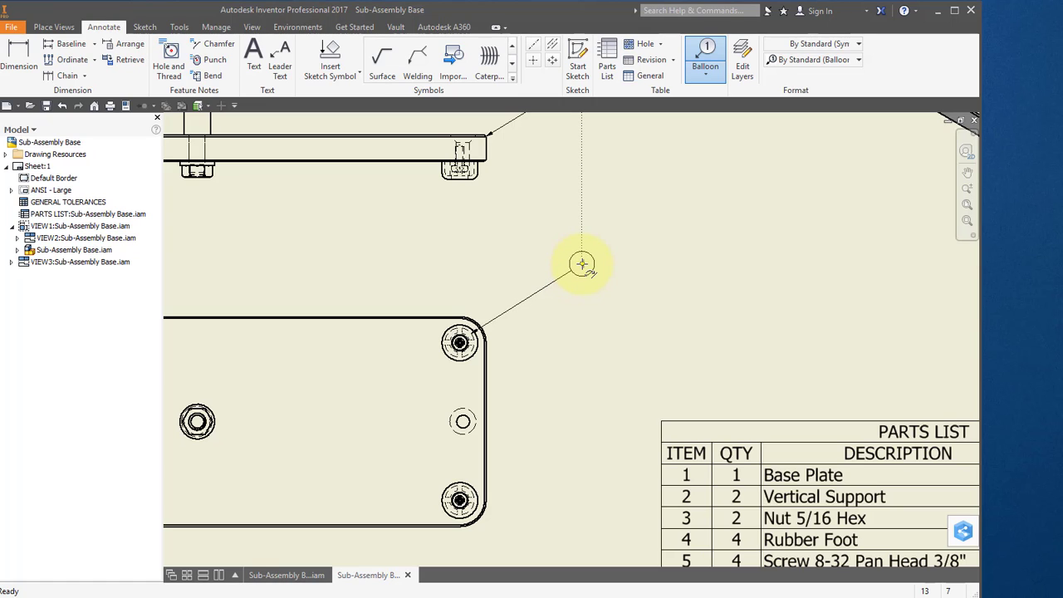
left_click(581, 264)
right_click(581, 264)
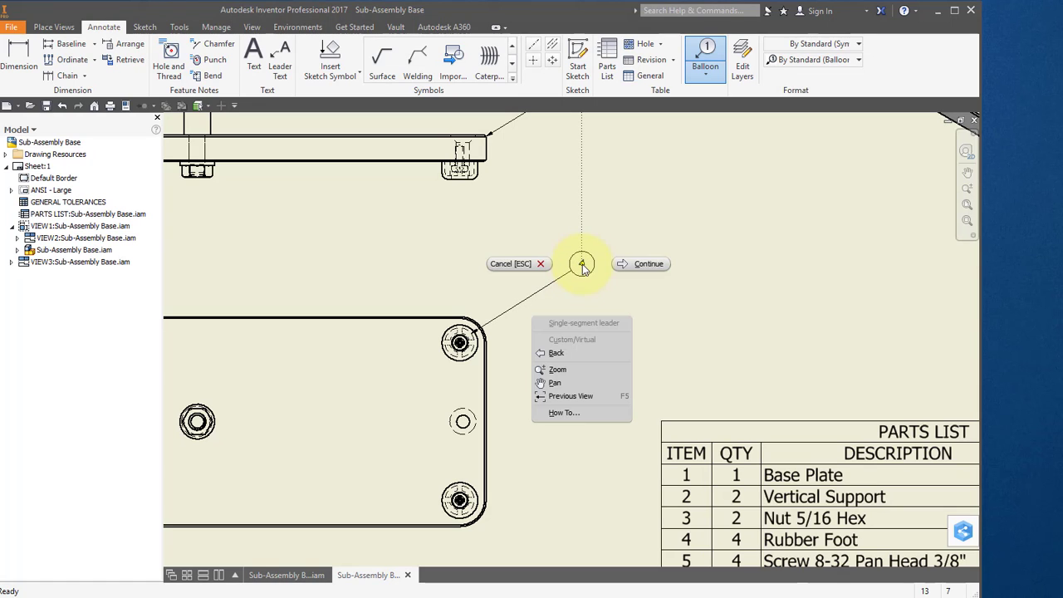
left_click(636, 265)
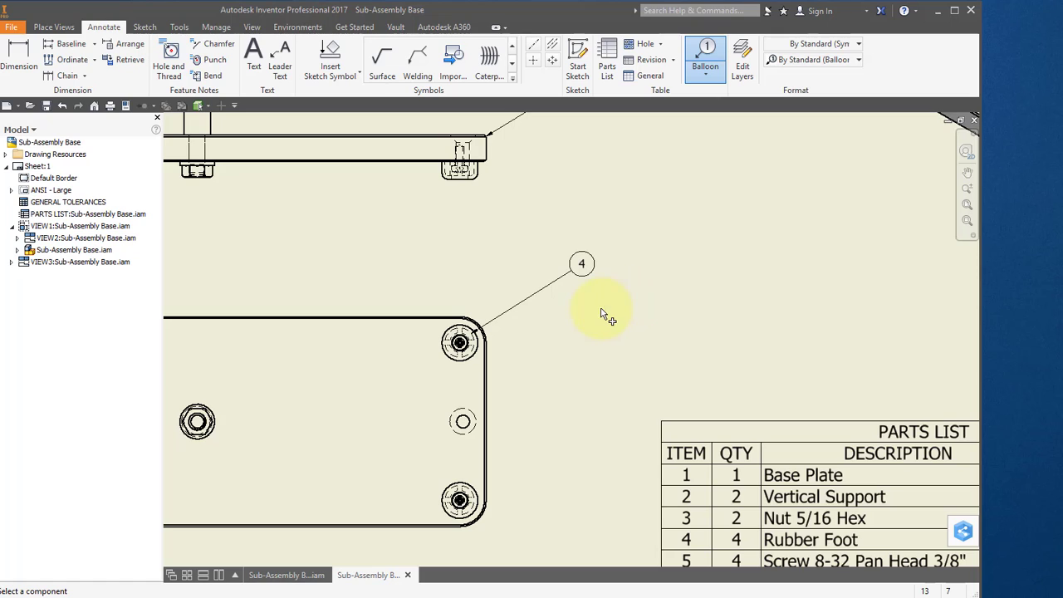
right_click(490, 264)
left_click(416, 257)
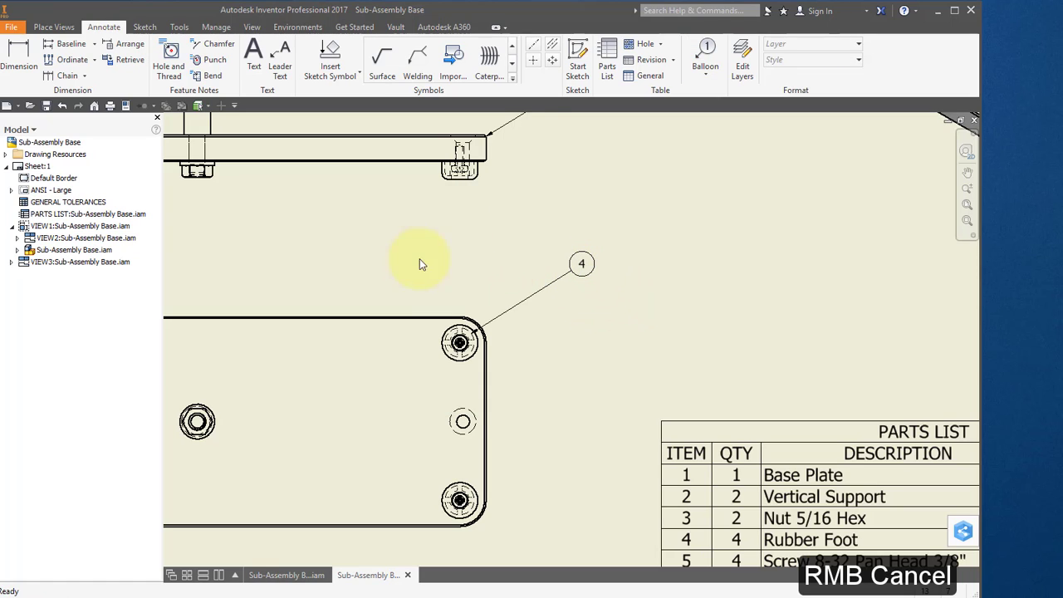
Step: Attach a balloon for Screw 8-32 Pan Head 3/8" from the item list to the rubber foot's balloon, stacked directly below it
left_click(591, 273)
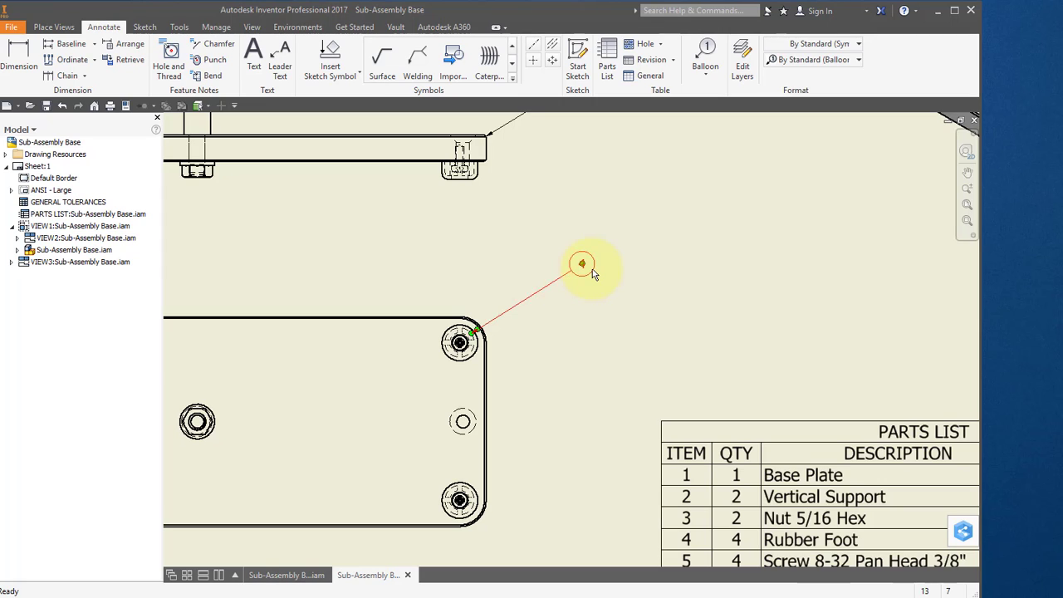
right_click(594, 274)
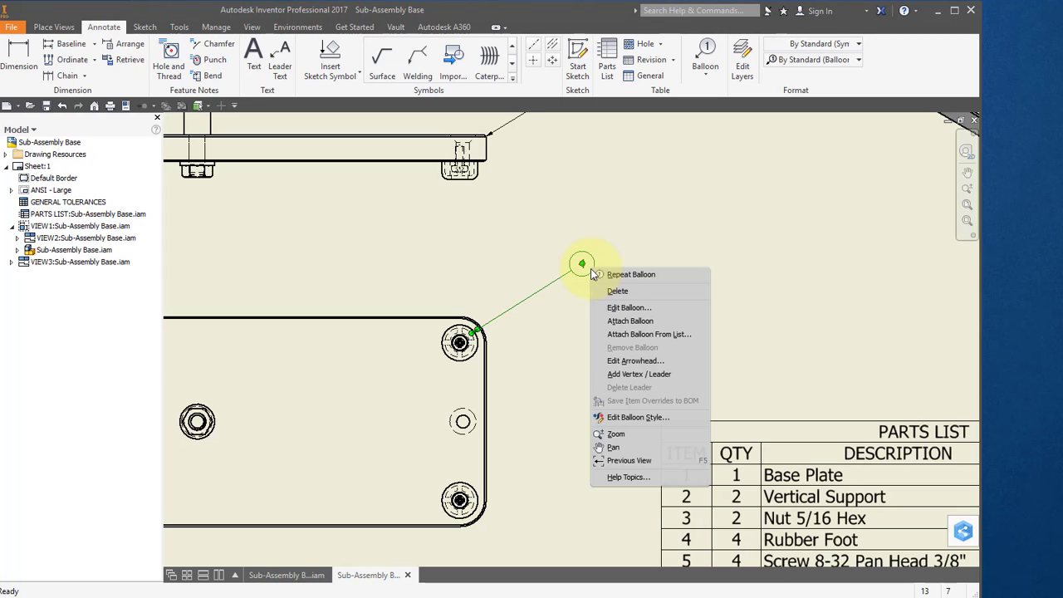
left_click(668, 335)
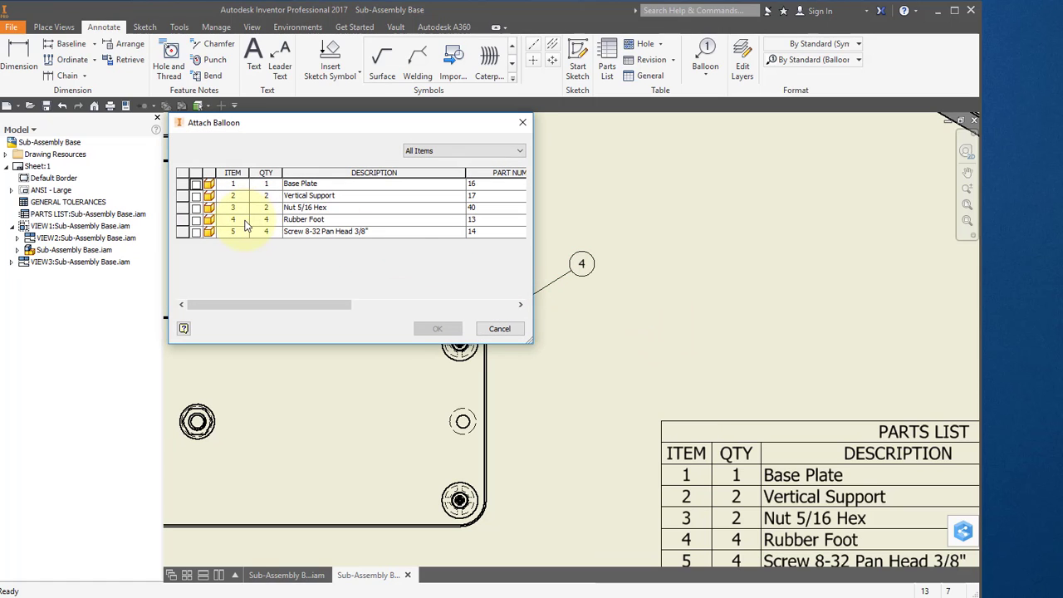
left_click(196, 232)
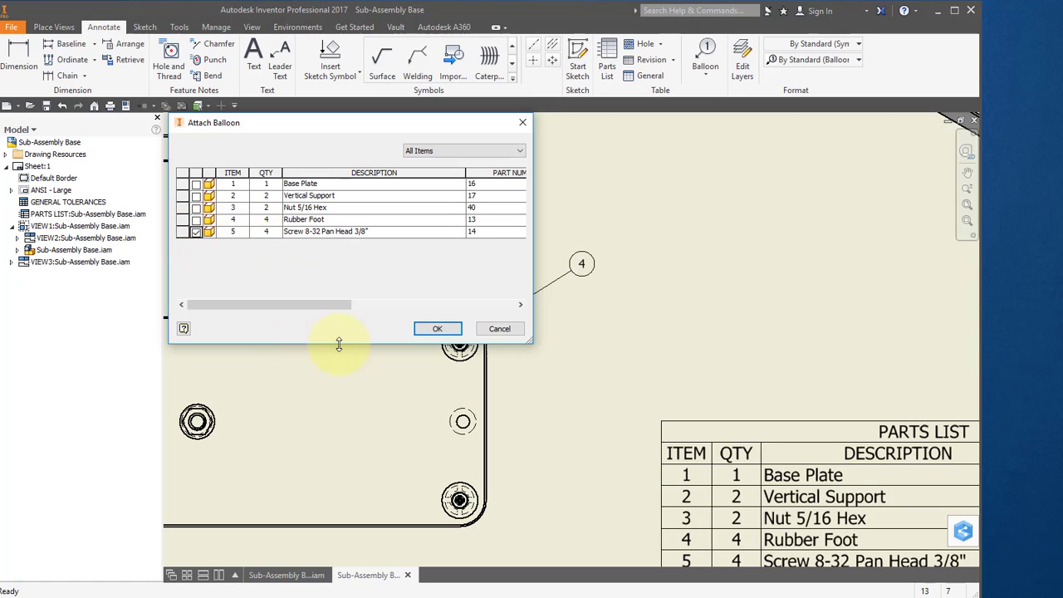
left_click(438, 330)
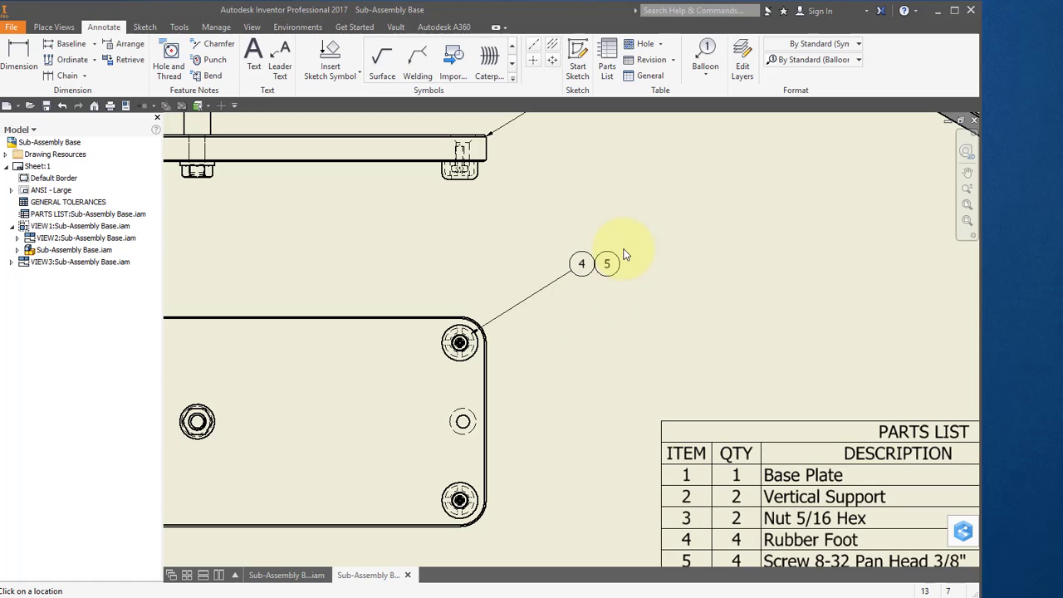
left_click(591, 288)
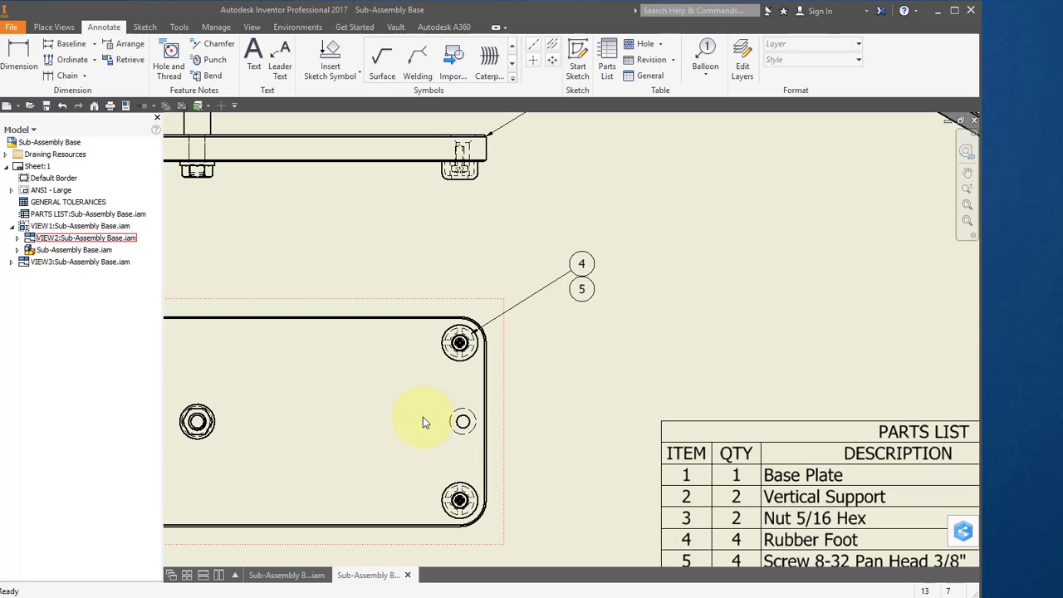
Step: Add a balloon to the hex nut under the right vertical support in the front view, placed below and right of the nut
middle_click_drag(312, 394, 402, 361)
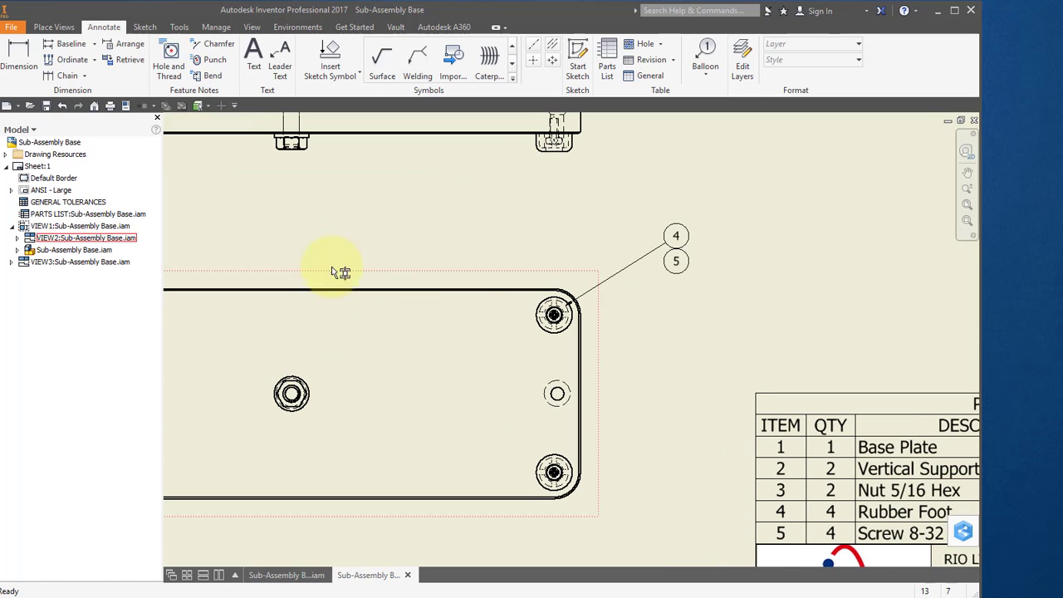
left_click(707, 51)
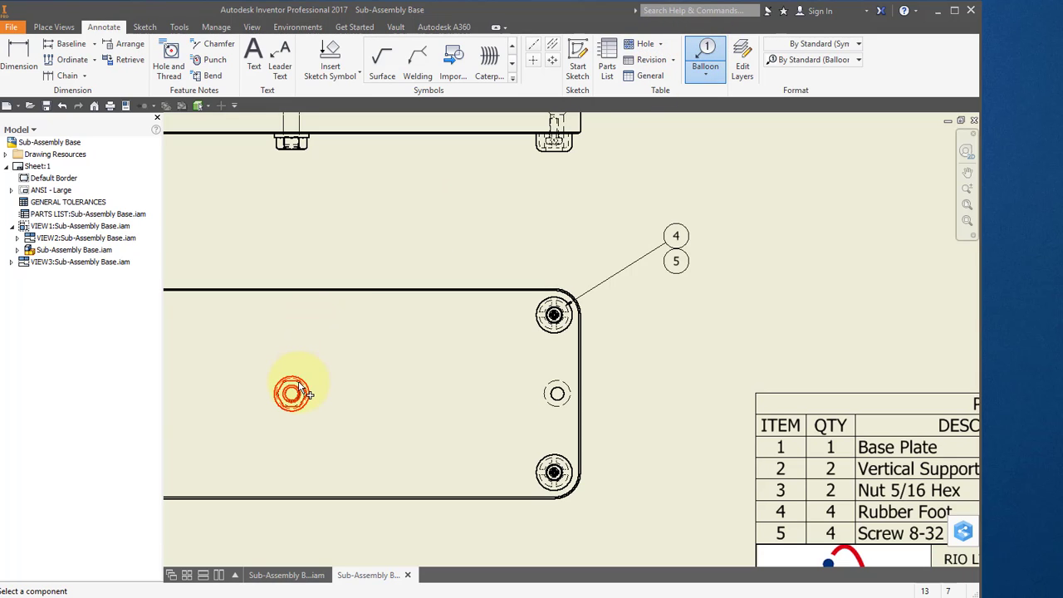
left_click(305, 153)
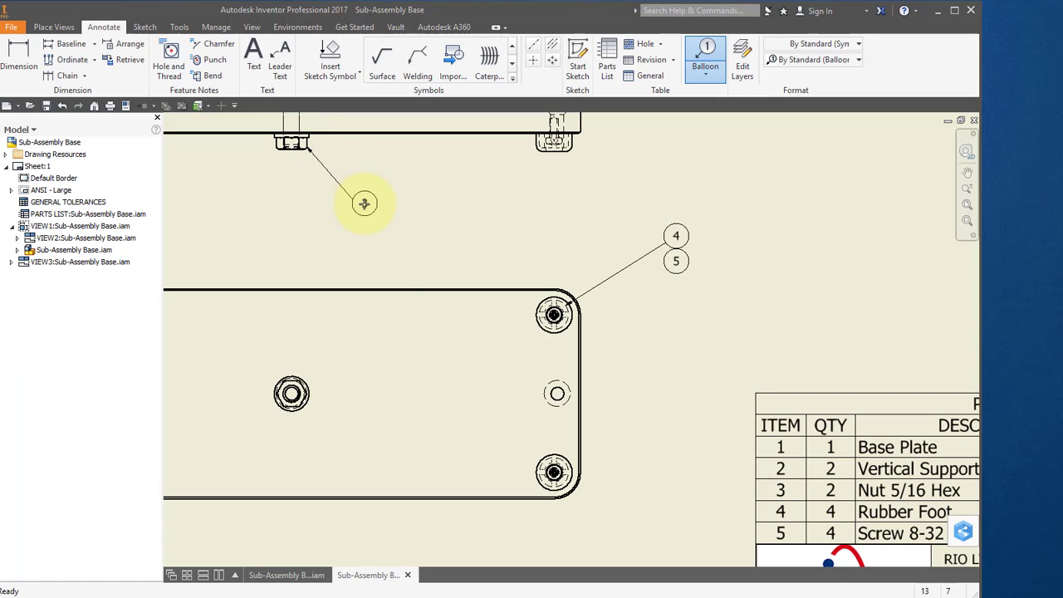
right_click(364, 203)
left_click(415, 204)
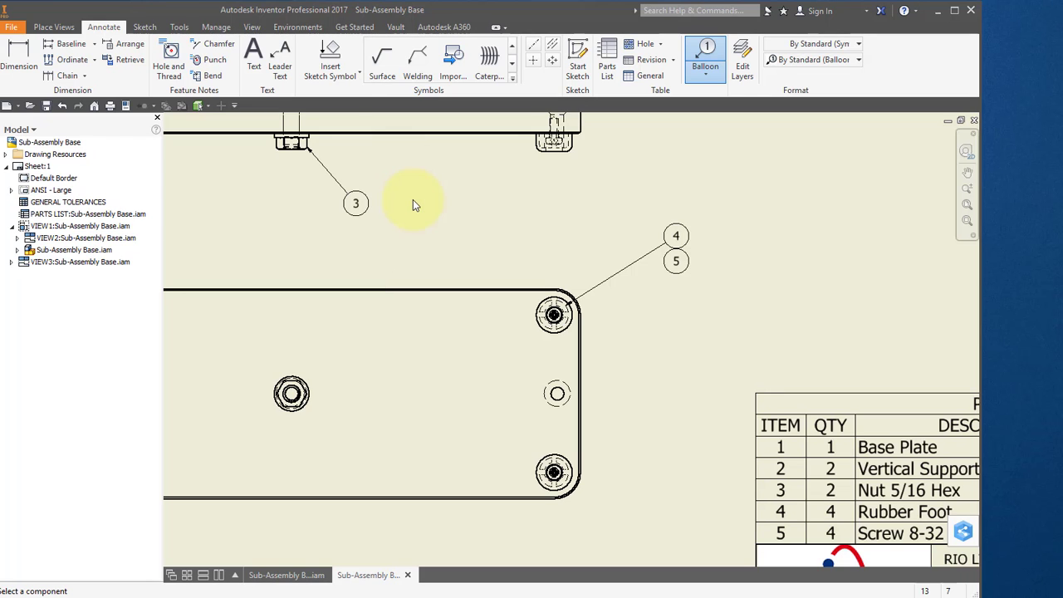
Step: Add 2X leader text beside the vertical support's balloon, with its leader starting at the balloon's arrowhead
scroll(457, 209, "down", 2)
middle_click_drag(456, 208, 415, 355)
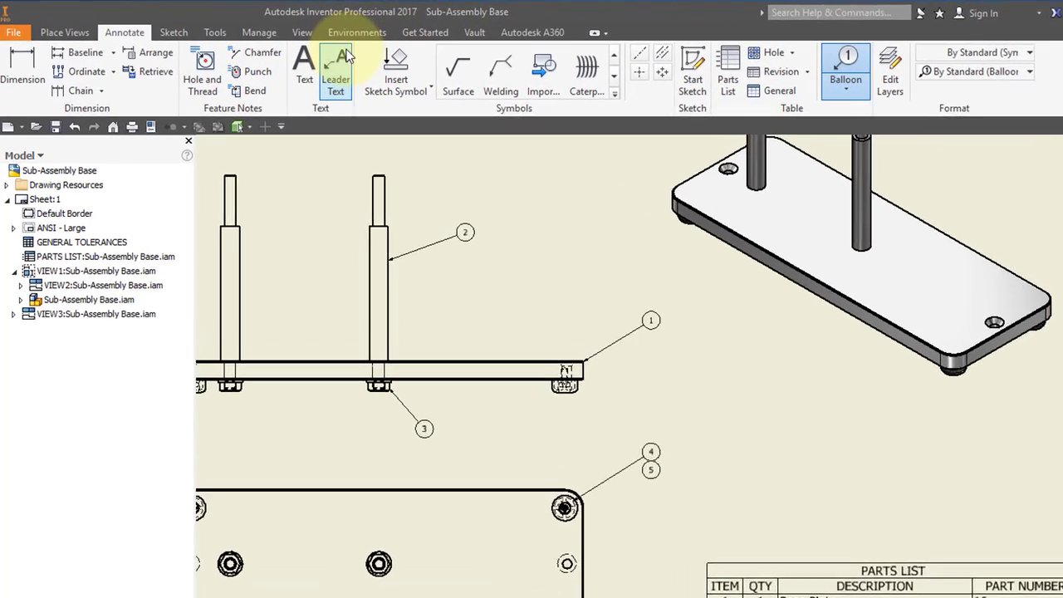
left_click(384, 71)
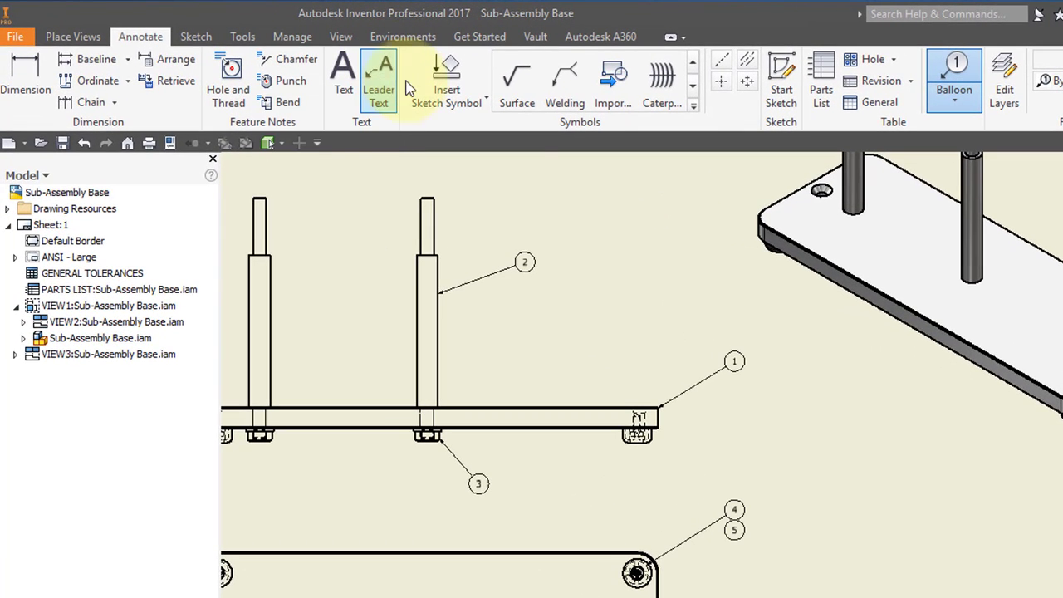
scroll(498, 249, "up", 3)
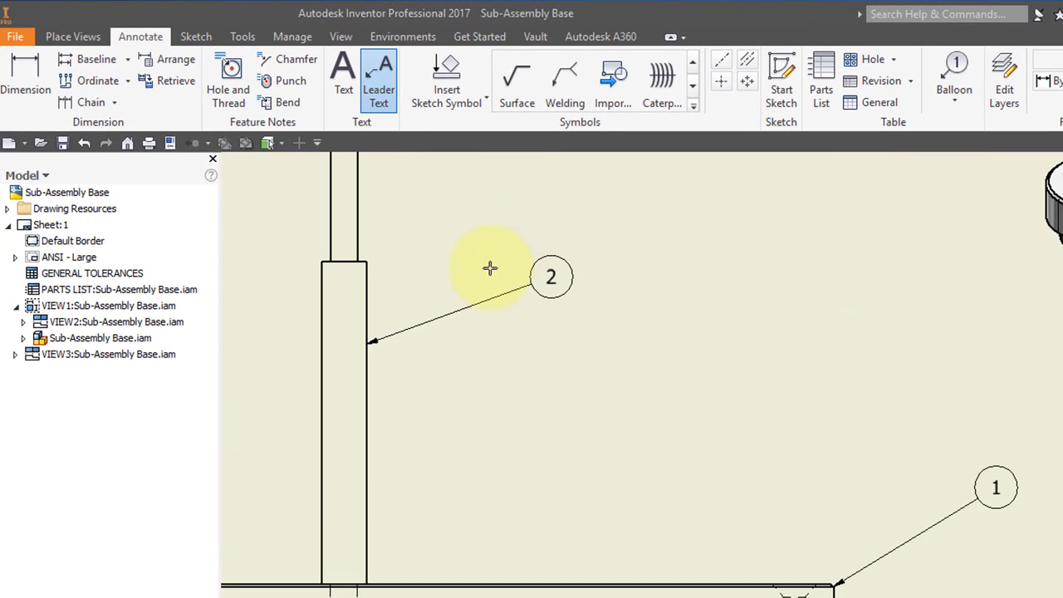
left_click(368, 342)
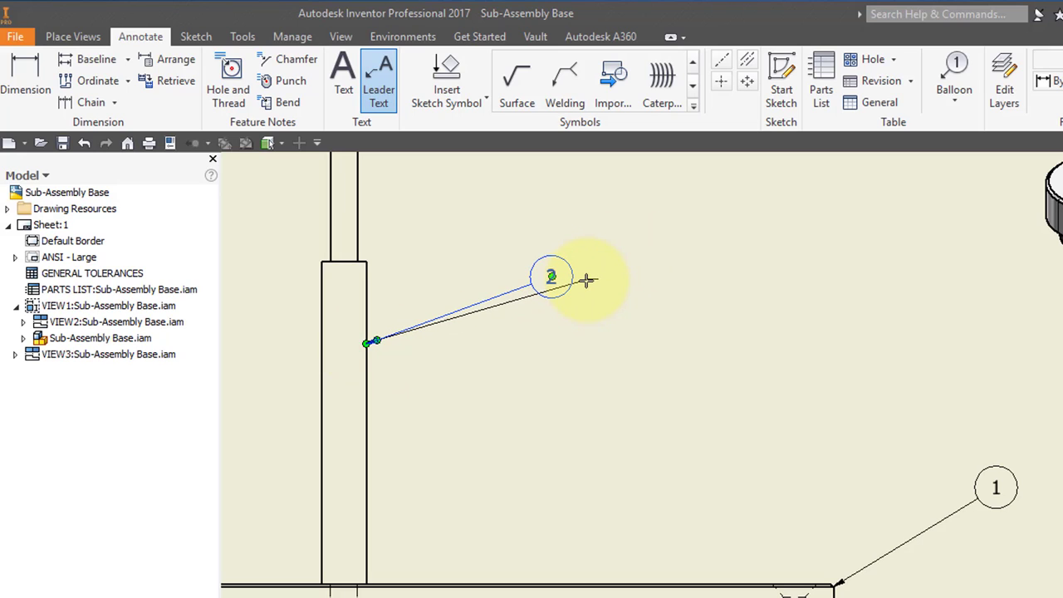
left_click(586, 280)
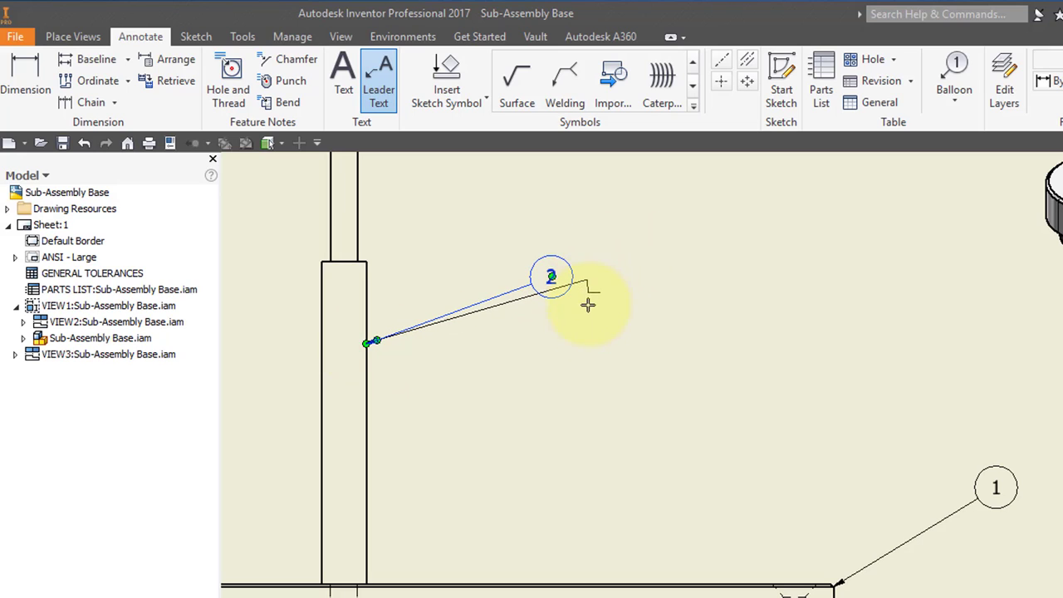
right_click(641, 290)
left_click(706, 288)
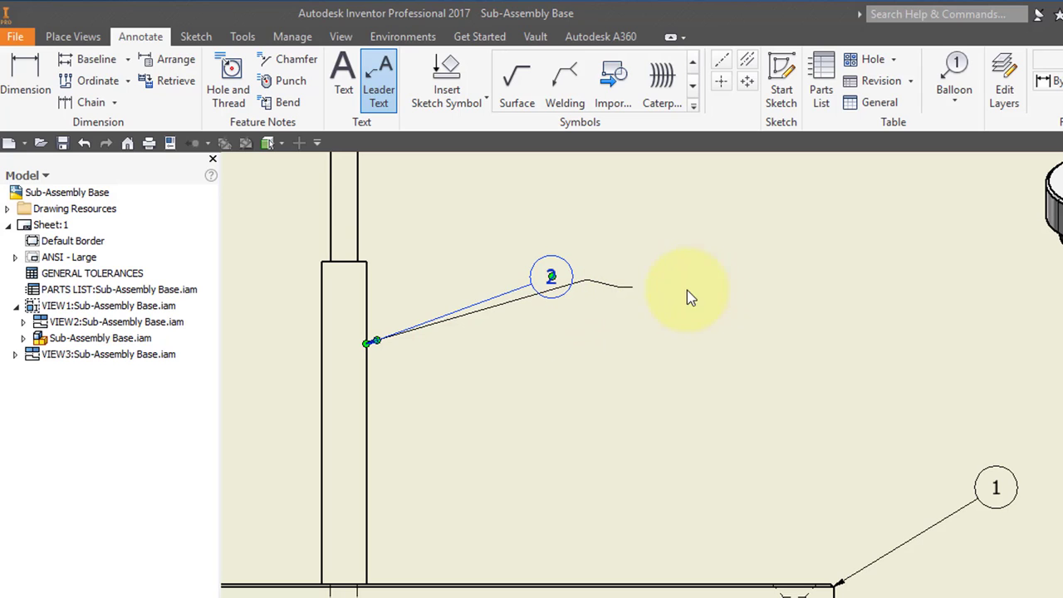
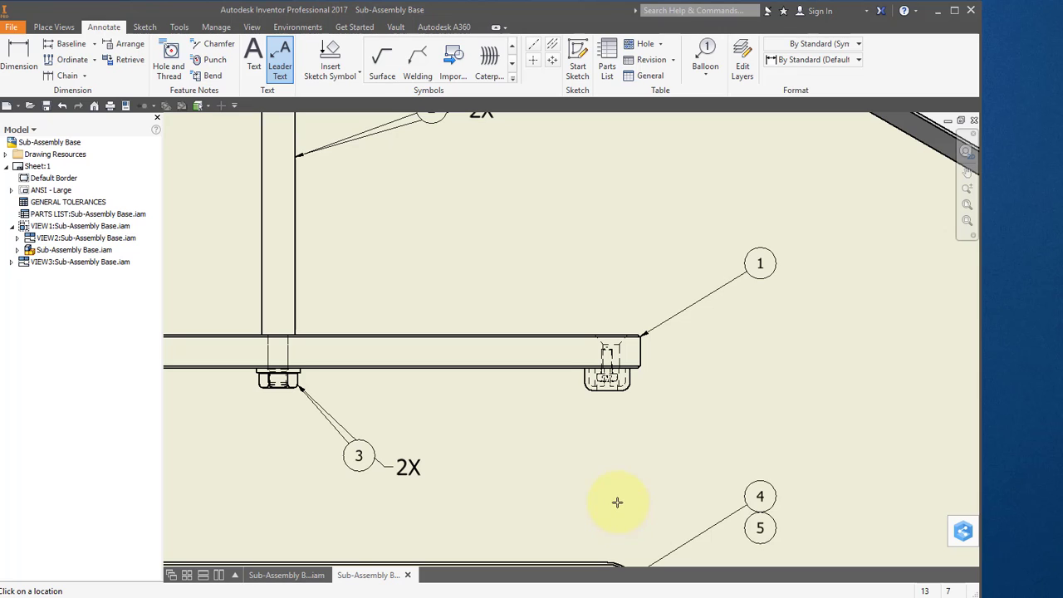
Step: Add two-line leader text reading 2X and 2X beside the stacked rubber foot and screw balloons
mouse_move(720, 512)
middle_mouse_down()
mouse_move(689, 435)
mouse_move(609, 382)
middle_mouse_up()
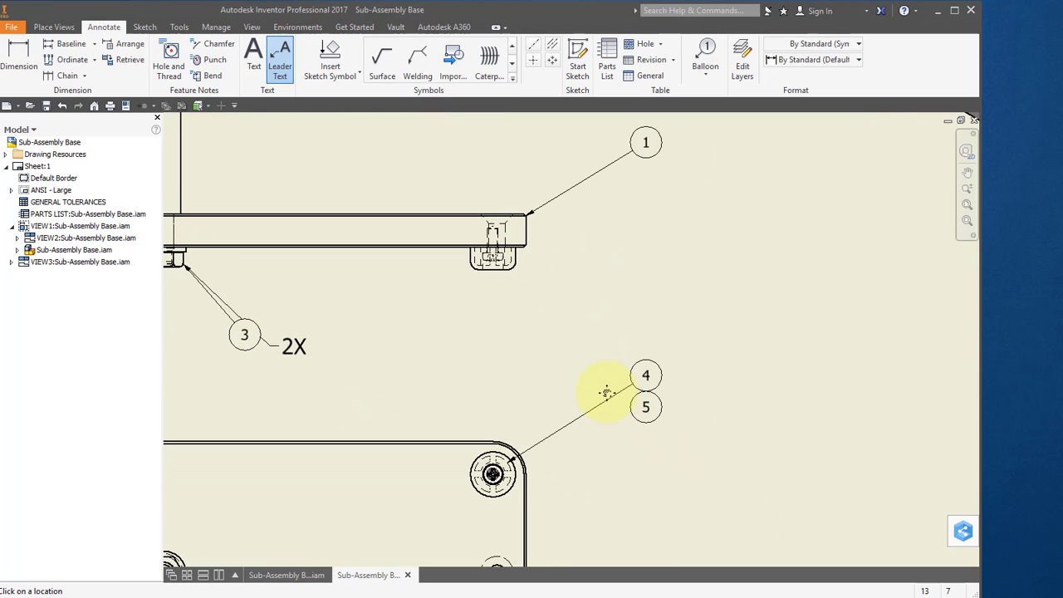
left_click(506, 461)
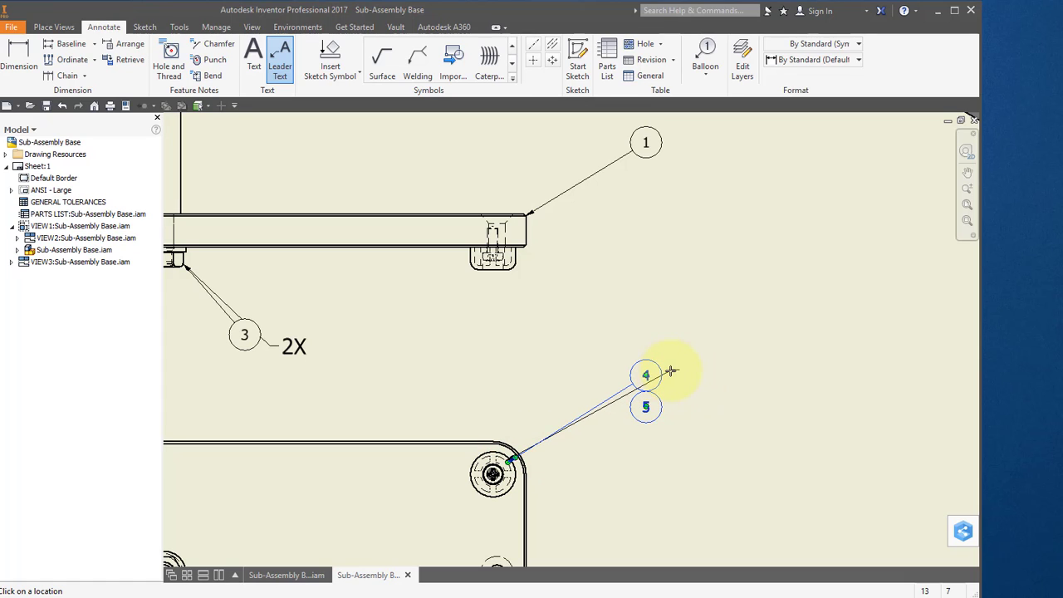
right_click(677, 376)
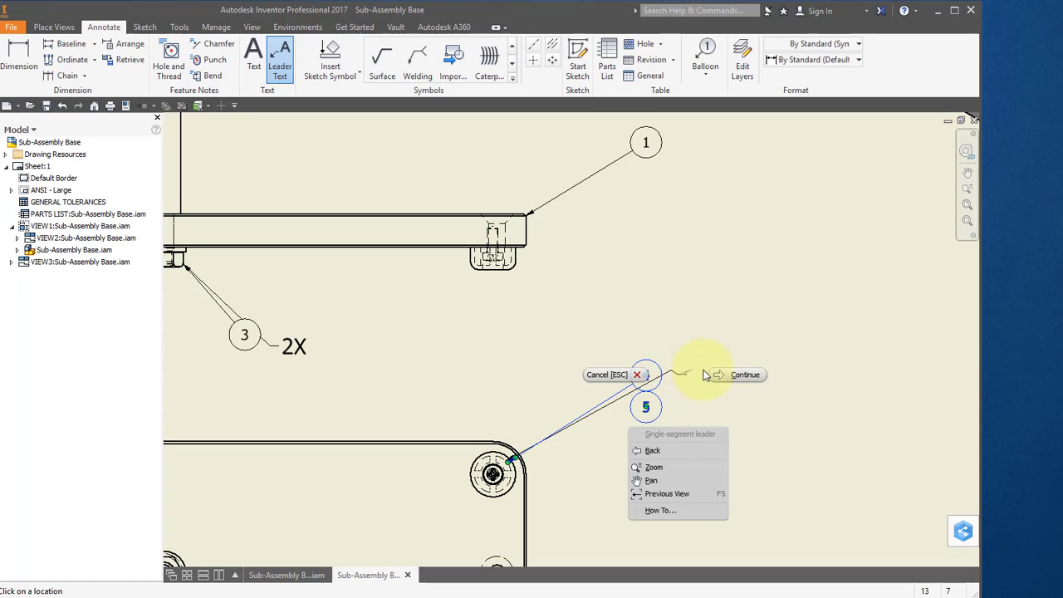
left_click(732, 372)
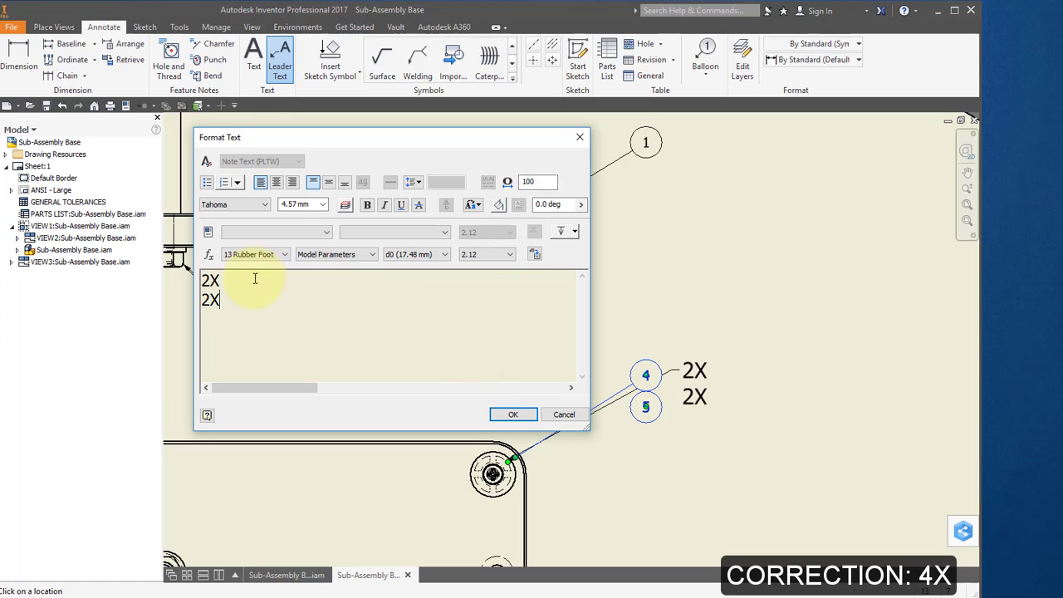
left_click(513, 415)
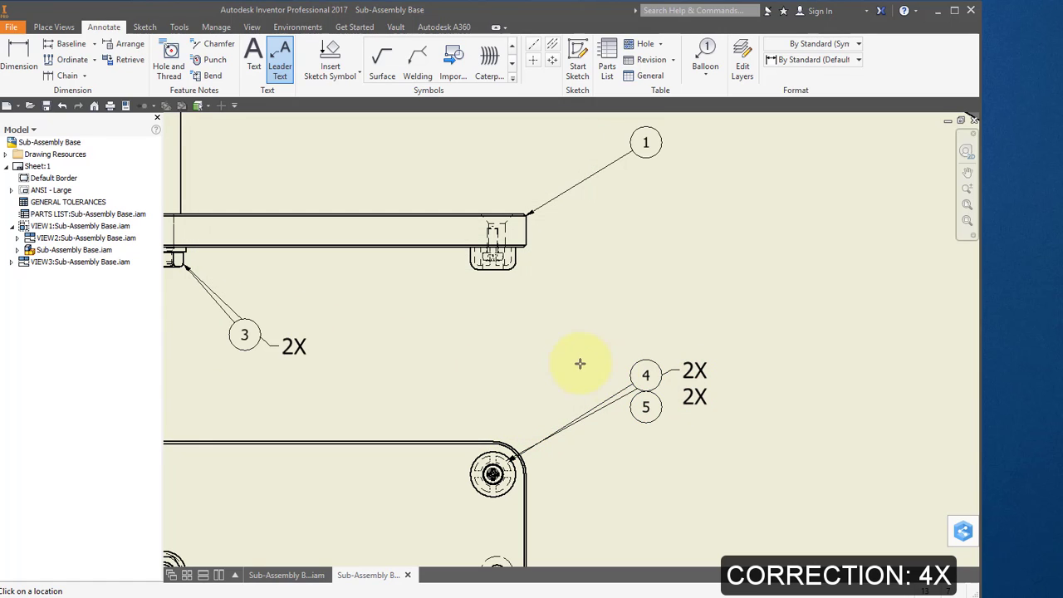
right_click(662, 323)
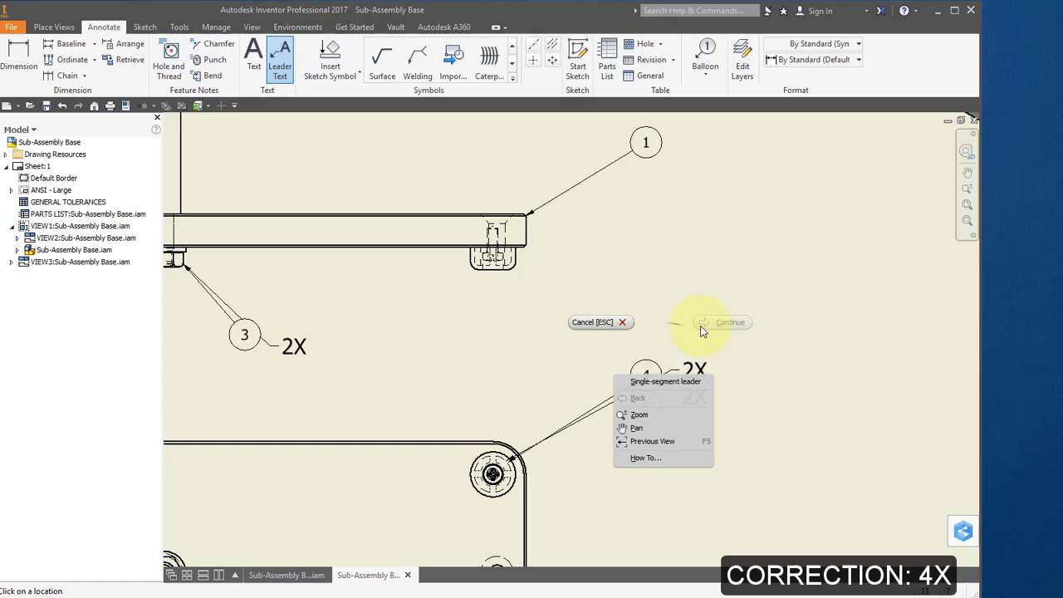
Step: Remove the leader from the two-line 2X note beside the stacked rubber foot and screw balloons, and align the text with the balloons
left_click(605, 322)
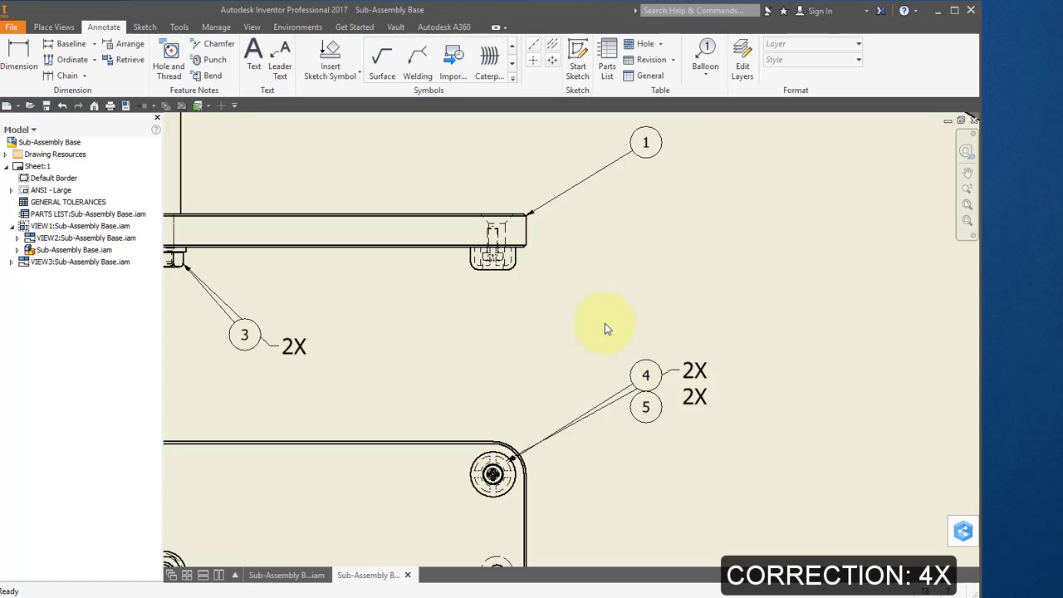
left_click(692, 378)
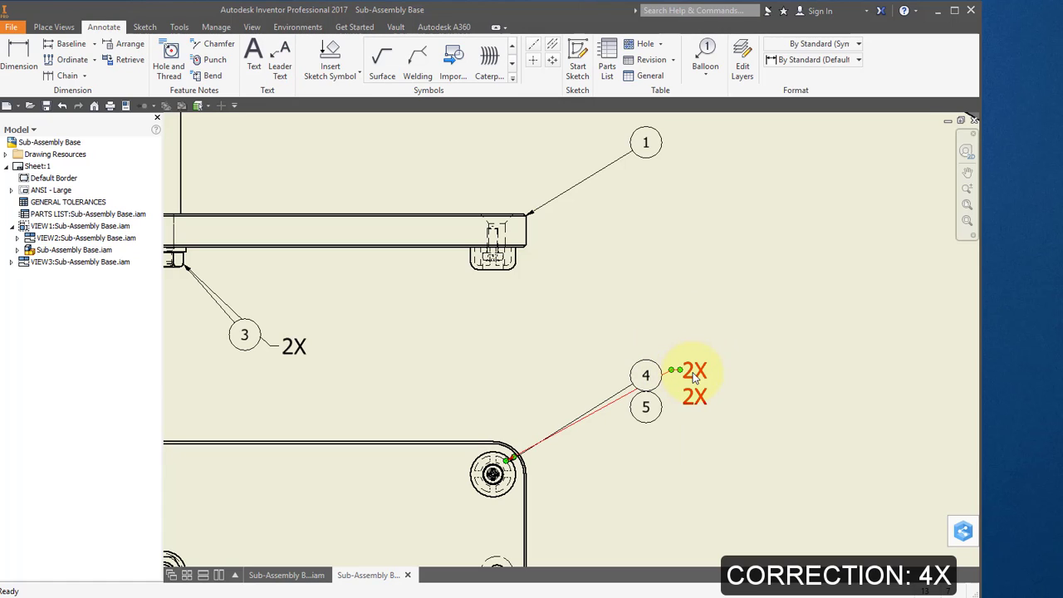
right_click(694, 377)
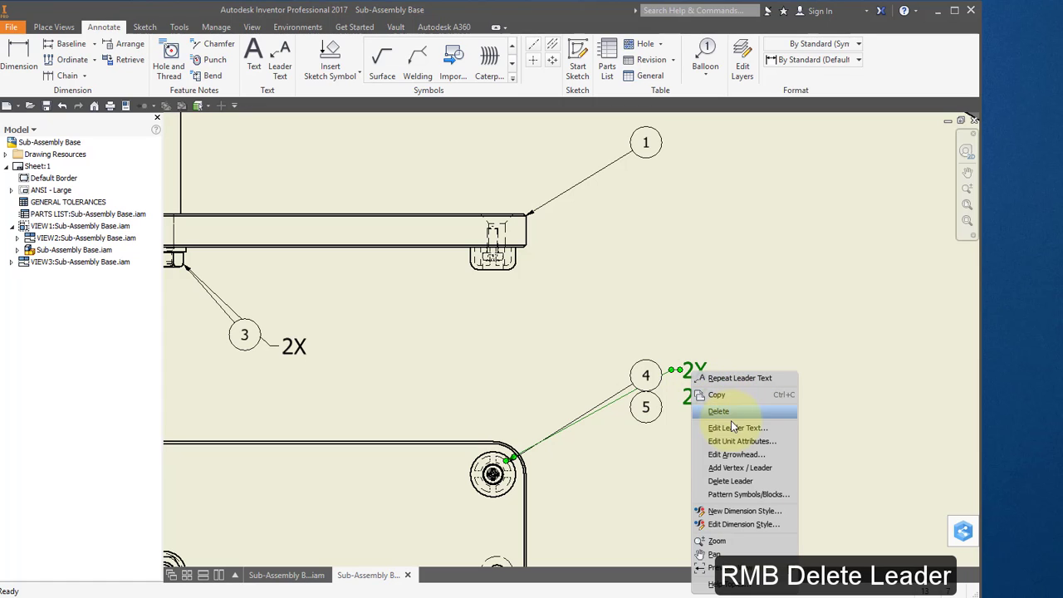
left_click(744, 481)
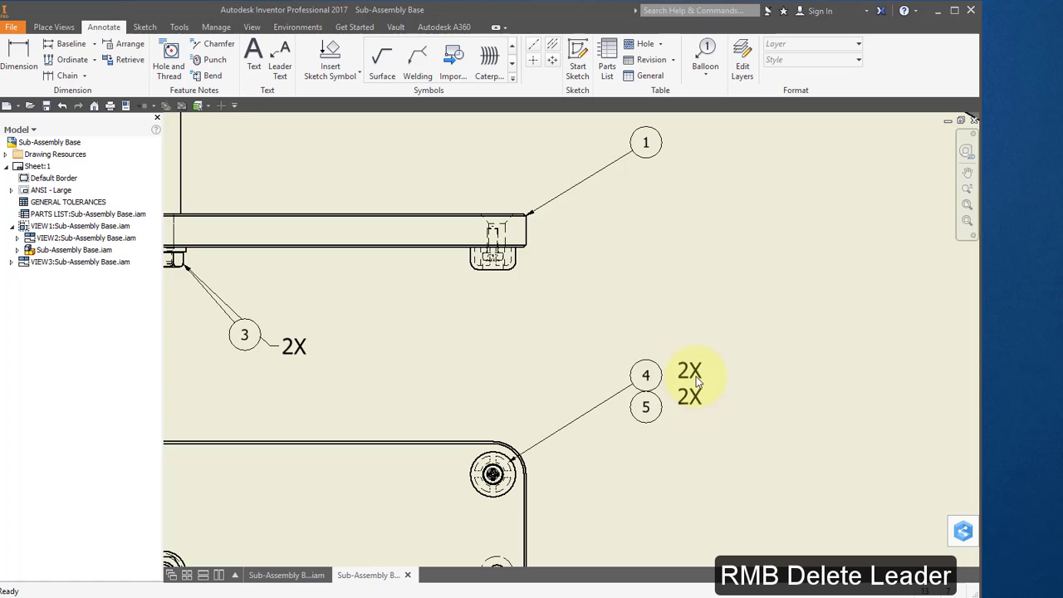
left_click_drag(691, 367, 687, 375)
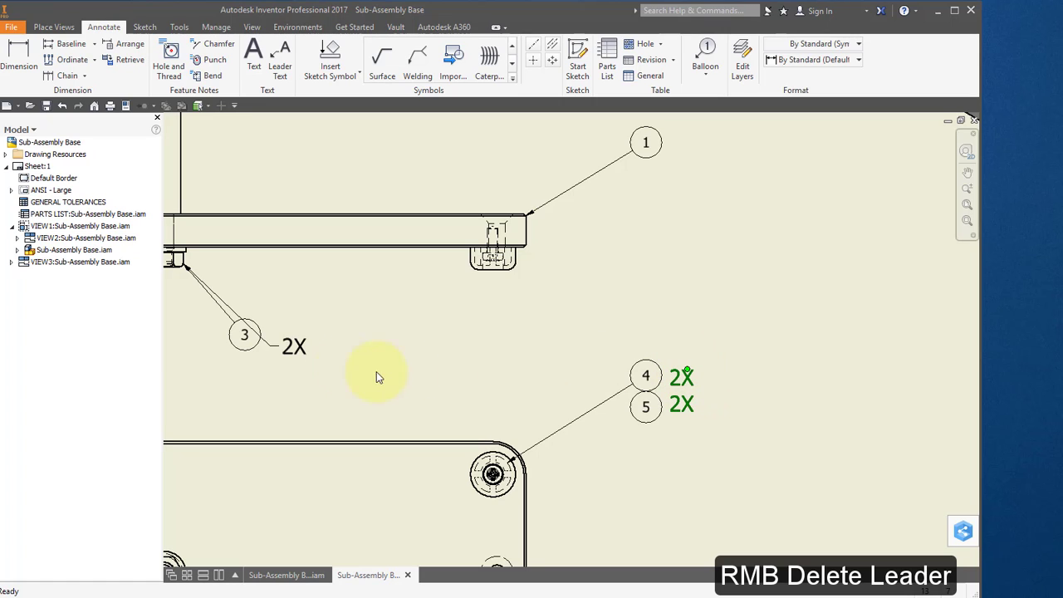
Step: Remove the leader from the hex nut balloon's 2X note and move the text directly beside the balloon
left_click(299, 351)
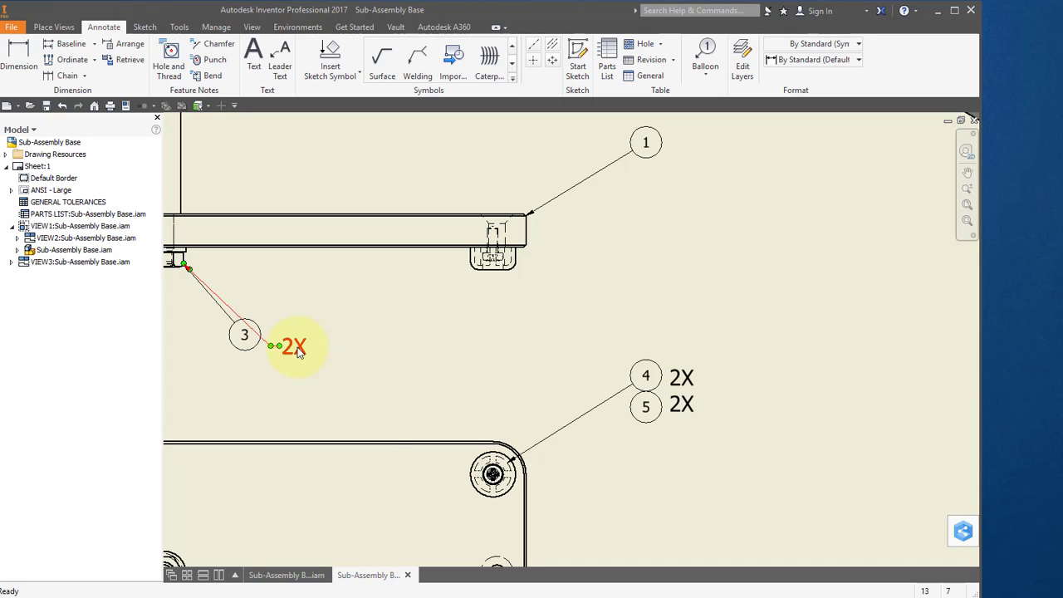
right_click(298, 351)
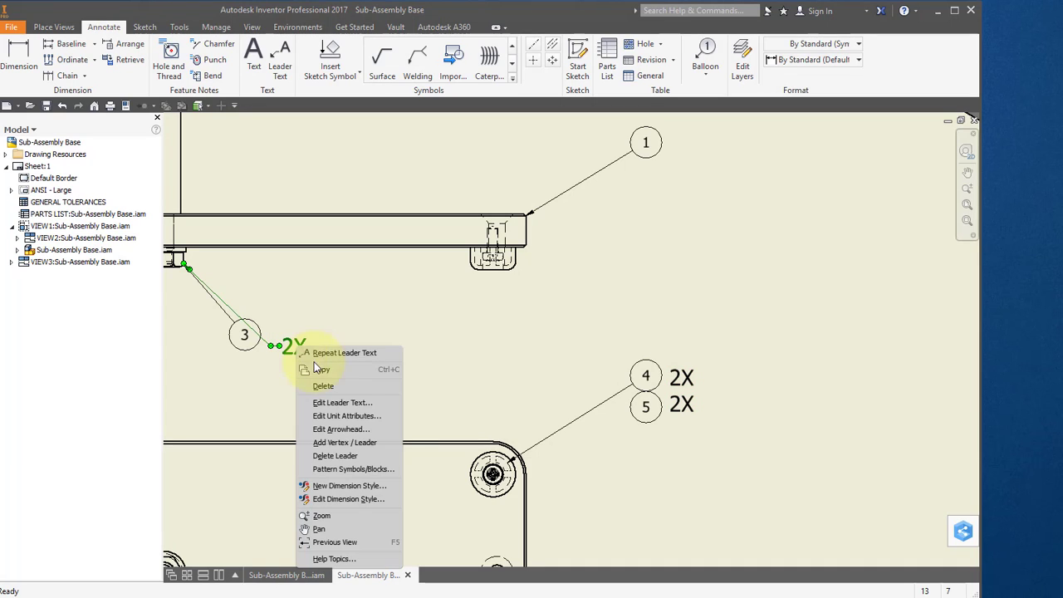
left_click(355, 455)
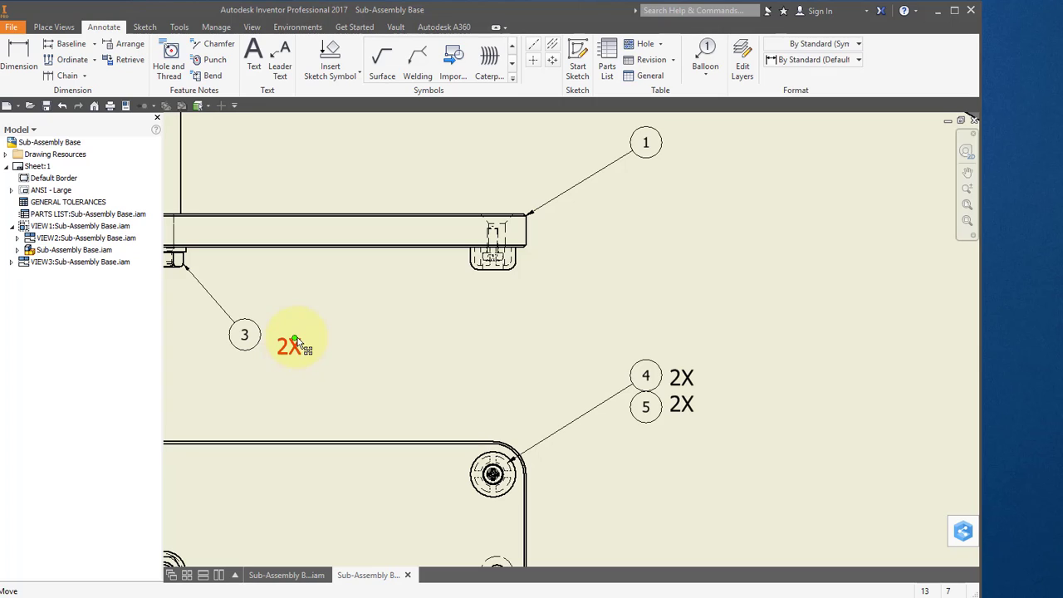
left_click_drag(296, 340, 291, 328)
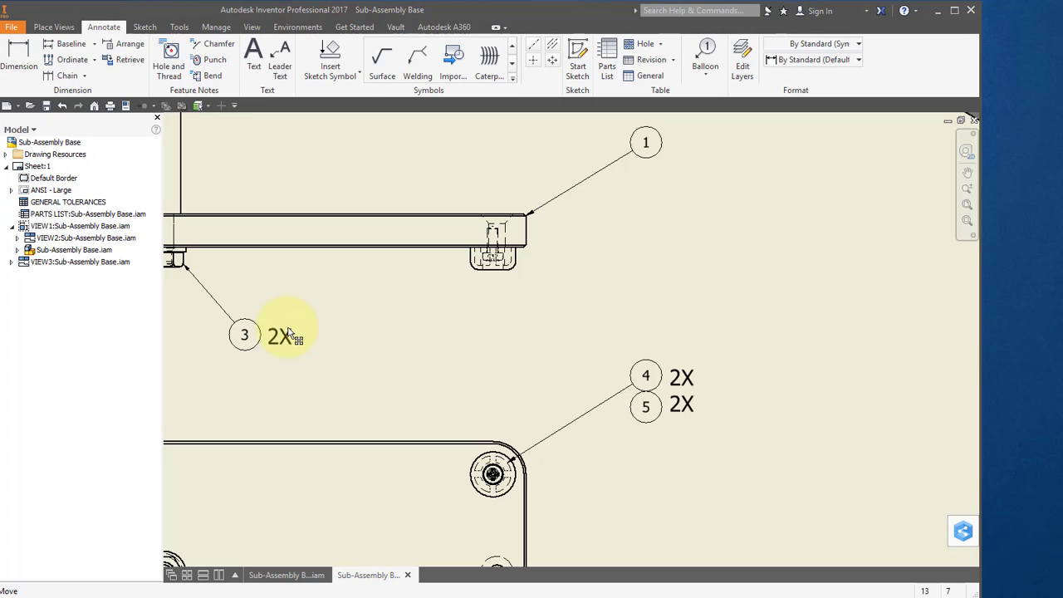
left_click(292, 332)
Step: Remove the leader from the 2X note at the vertical support's balloon and place the text right next to the balloon
scroll(426, 181, "up", 2)
middle_click_drag(426, 181, 527, 415)
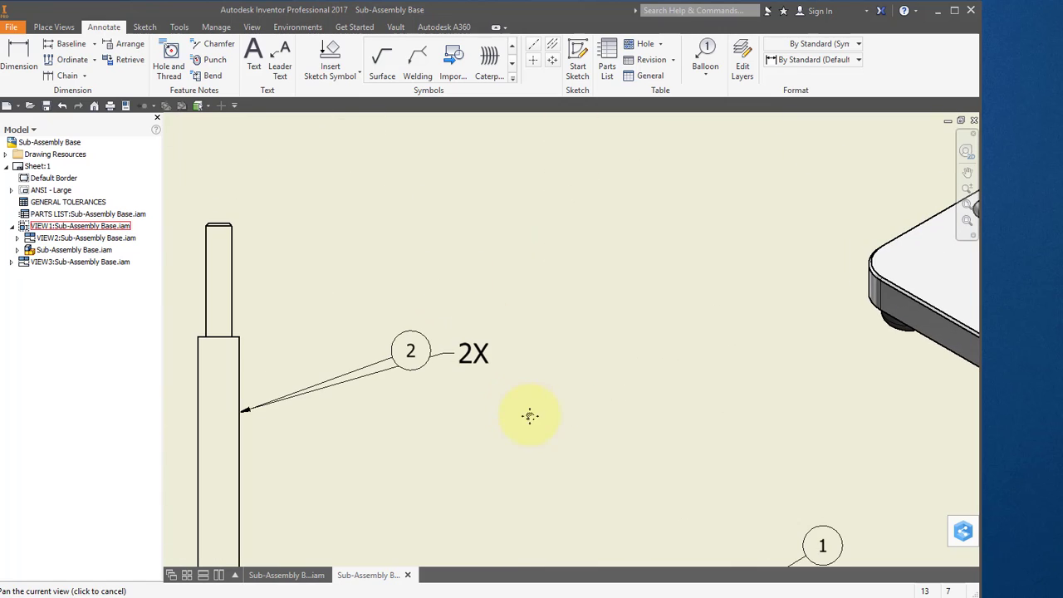
right_click(464, 353)
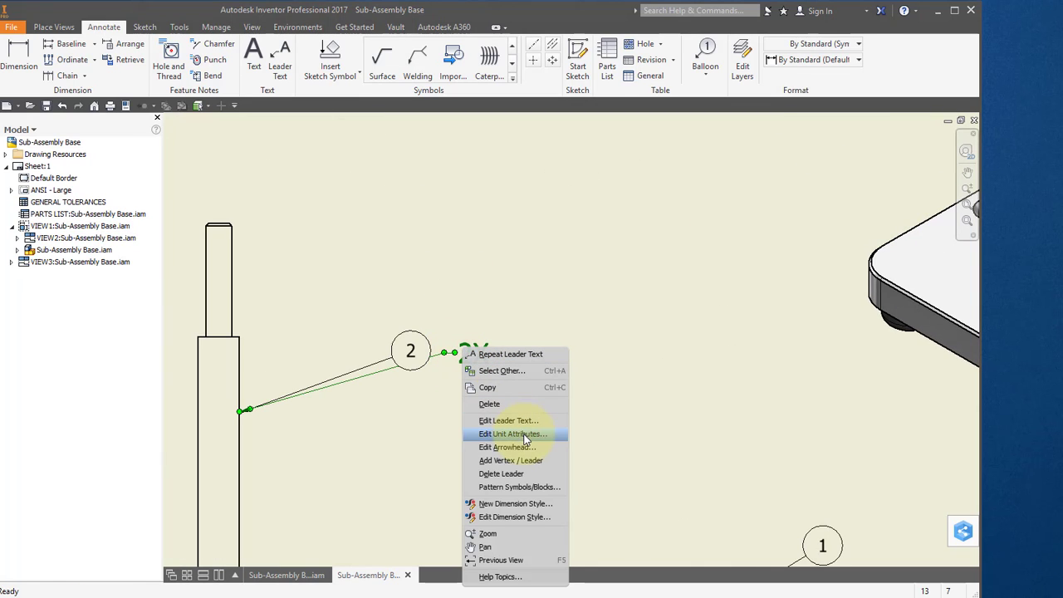
left_click(505, 473)
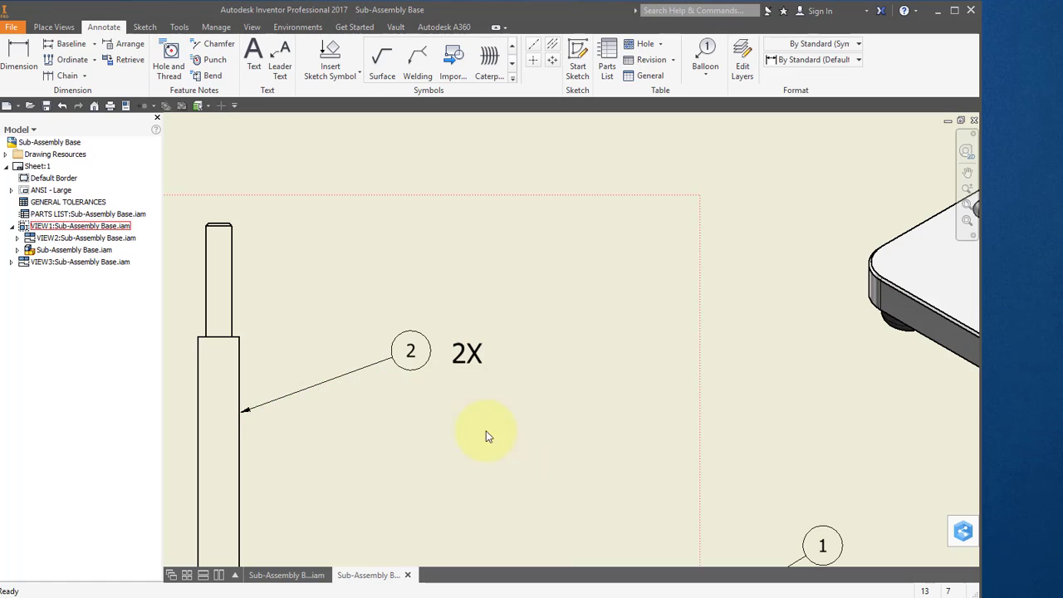
left_click(473, 349)
Step: Move the base plate's projected view with the four rubber feet slightly up toward the front view
scroll(506, 459, "down", 3)
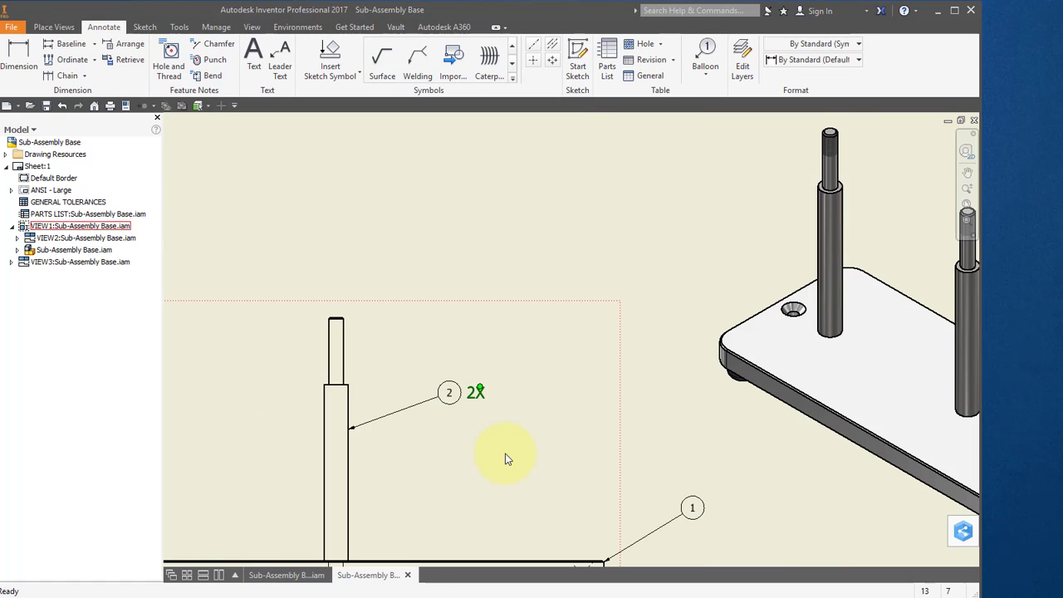
scroll(506, 458, "down", 3)
middle_click_drag(519, 387, 522, 265)
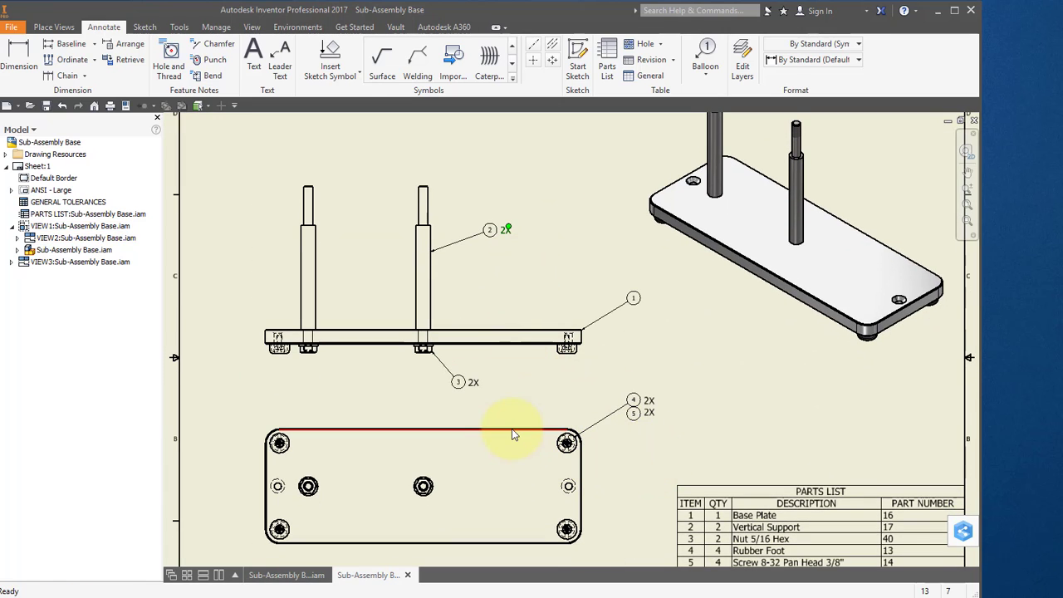
left_click(649, 401)
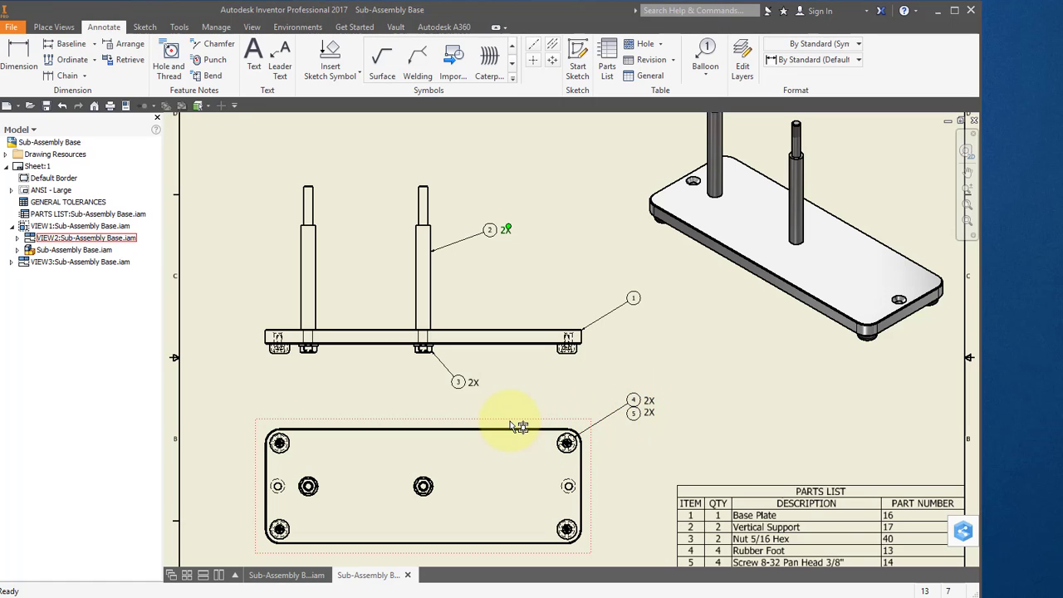
left_click_drag(518, 424, 541, 414)
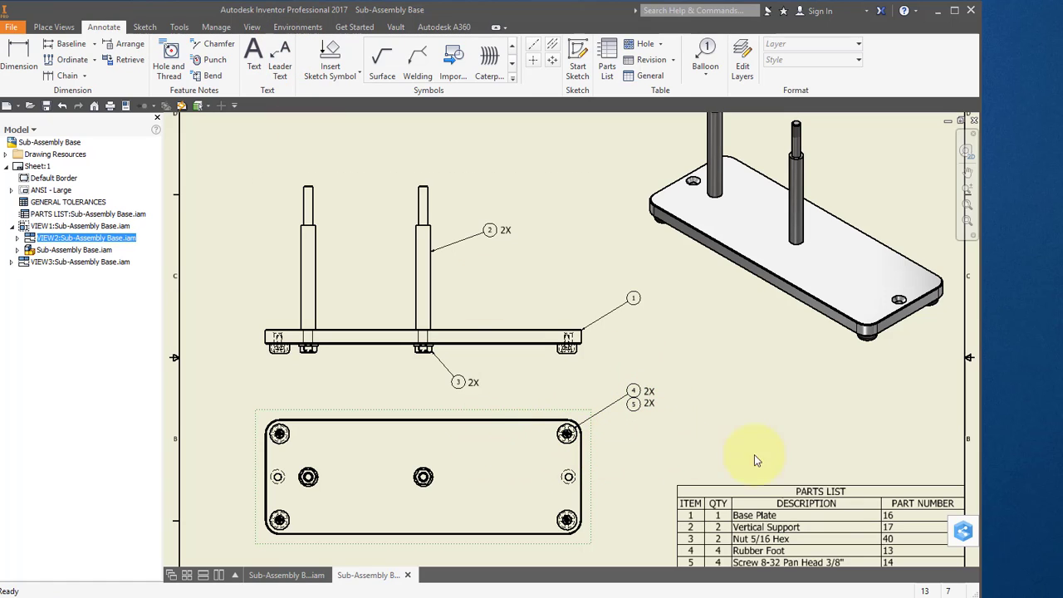
Step: Set the drawing's title property to SUB-ASSEMBLY BASE in the iProperties and apply it to the title block
mouse_move(880, 429)
middle_mouse_down()
mouse_move(823, 362)
mouse_move(827, 340)
middle_mouse_up()
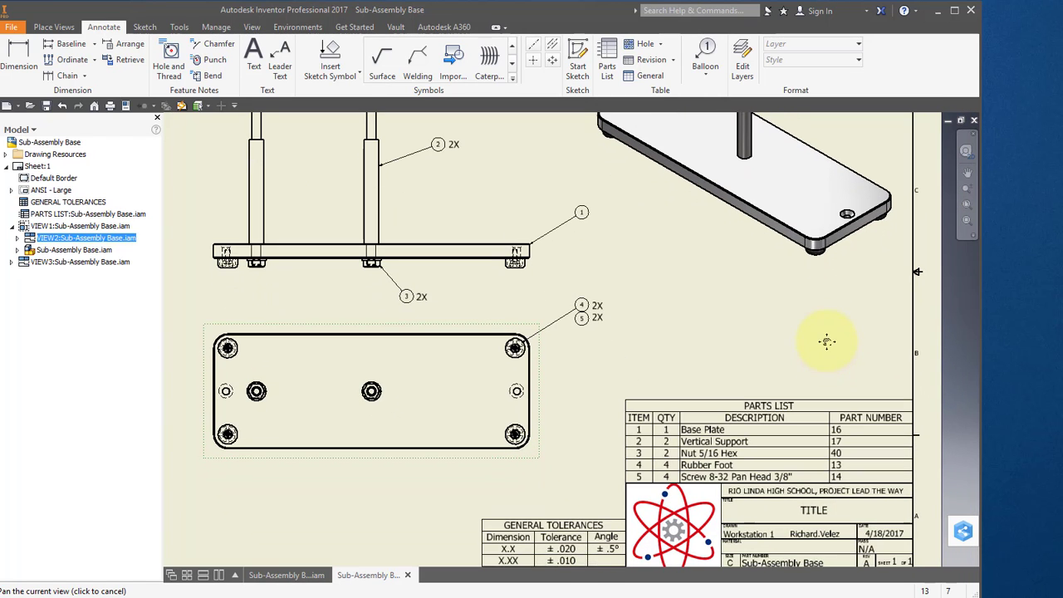
left_click(125, 105)
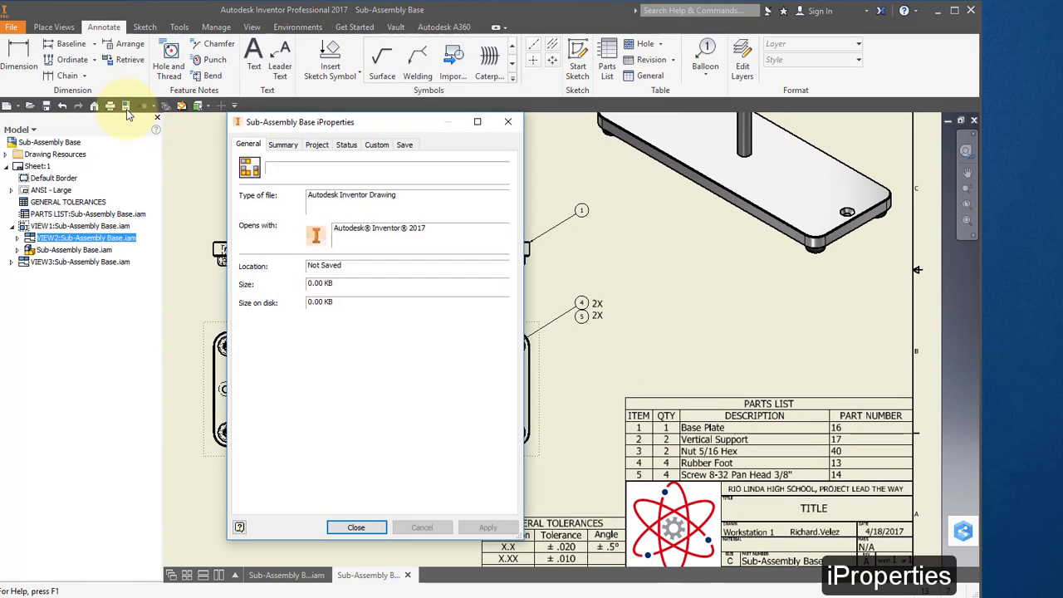
left_click(283, 144)
double_click(317, 165)
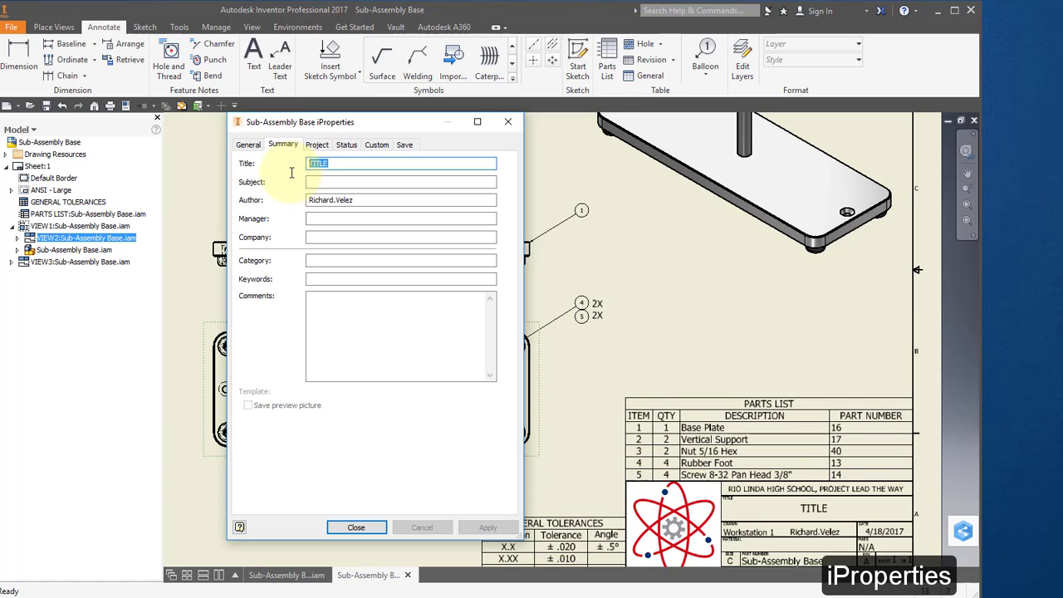
type("SUB-ASSEMBLY BASE")
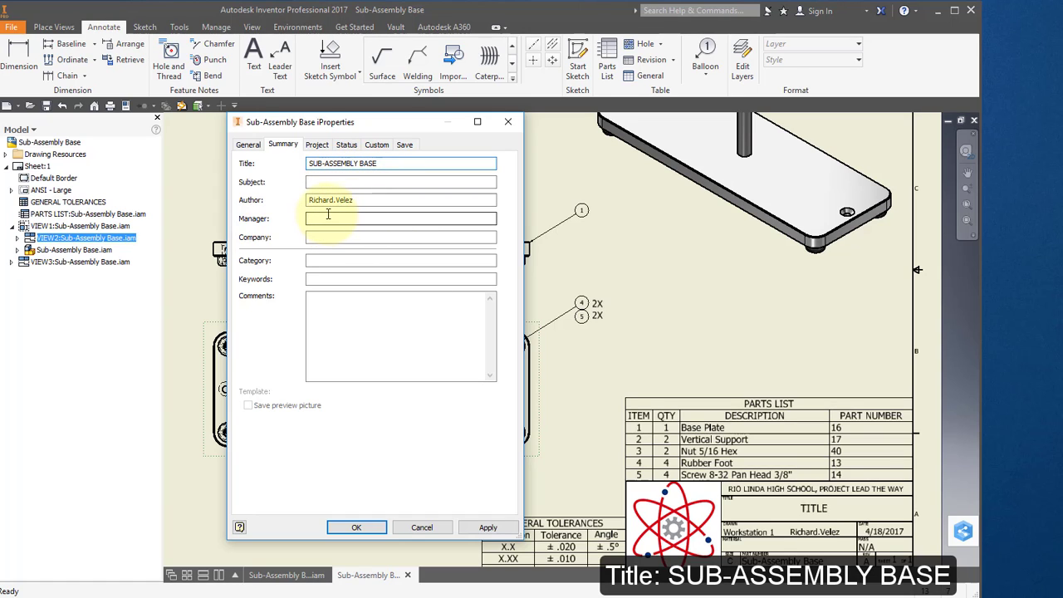
left_click(316, 145)
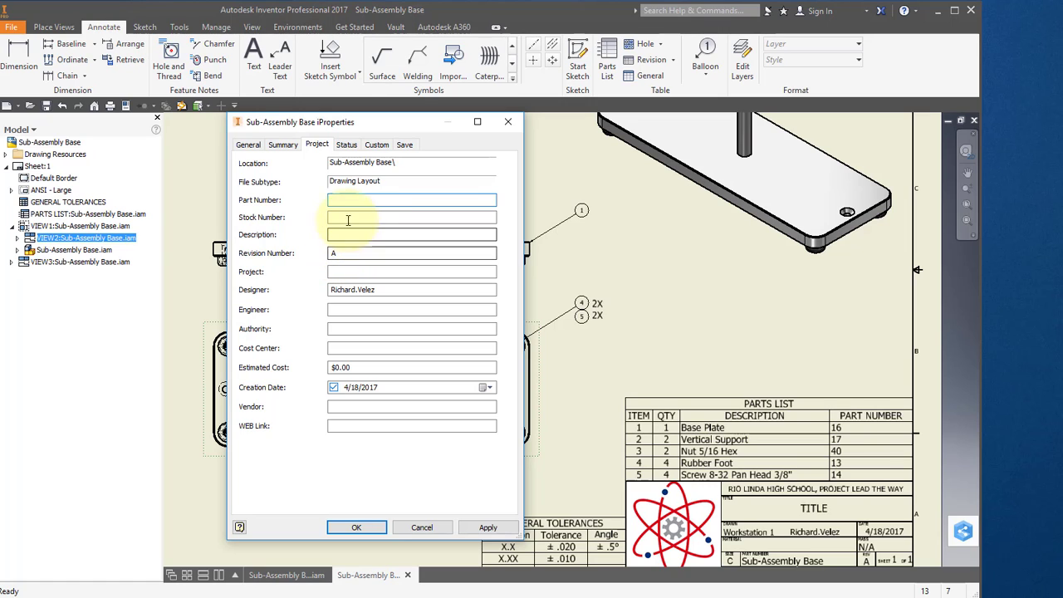
left_click(373, 530)
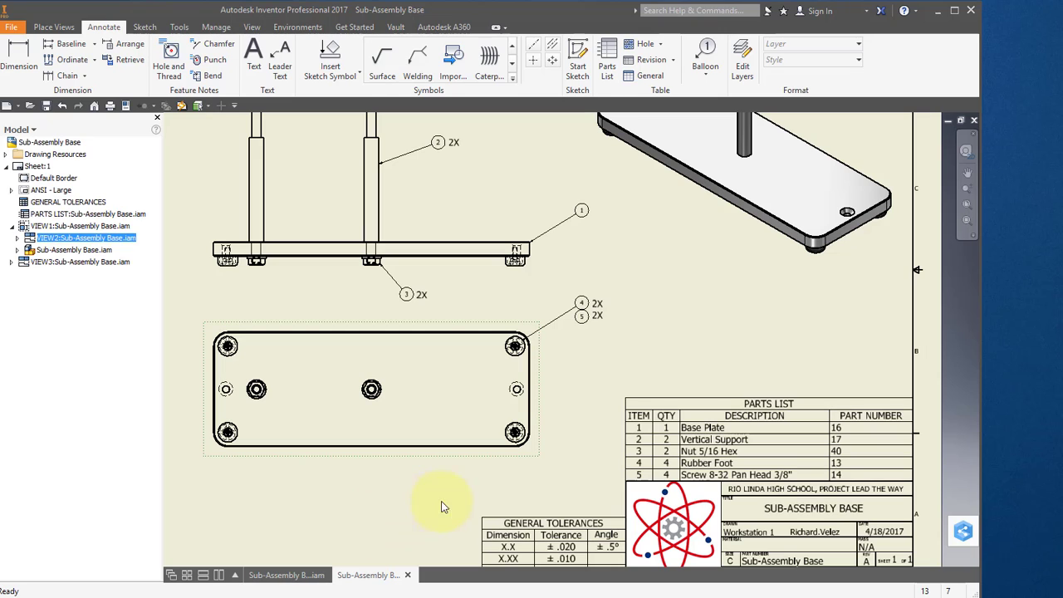
Step: Save the finished drawing and export it as a PDF
scroll(487, 435, "up", 3)
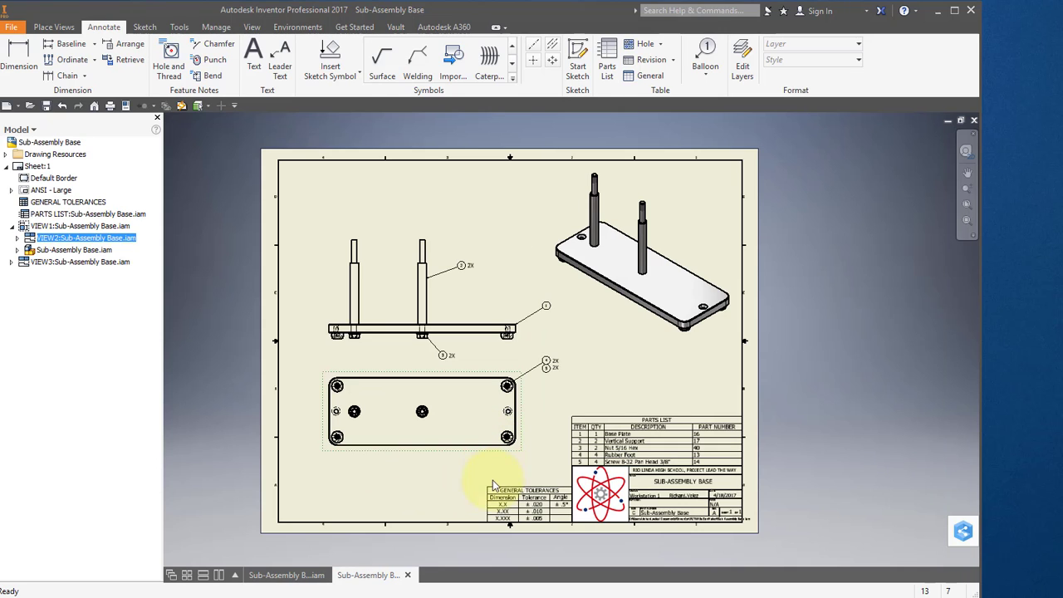
left_click(46, 105)
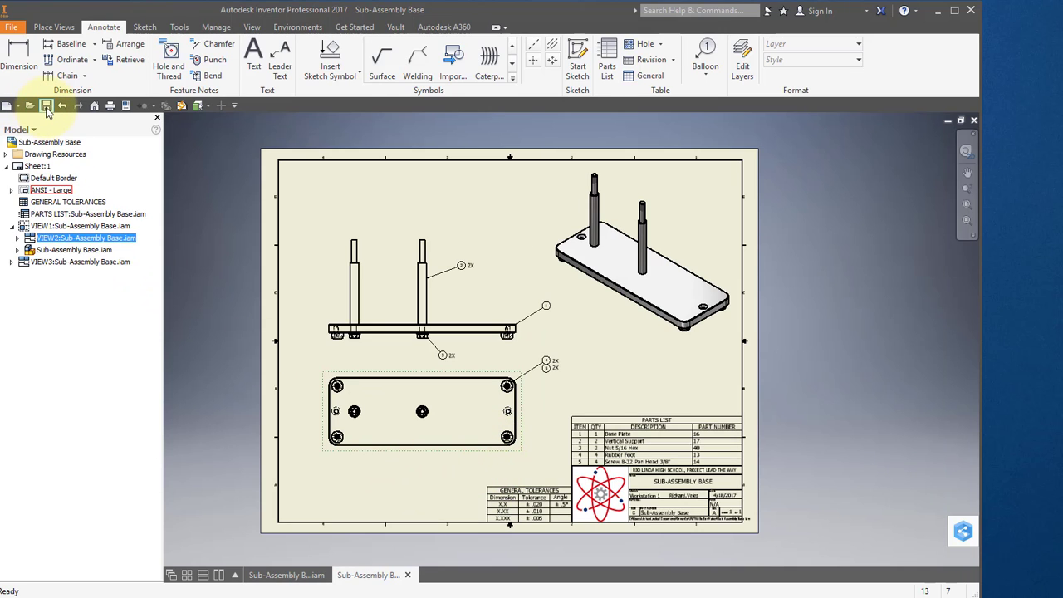
left_click(10, 29)
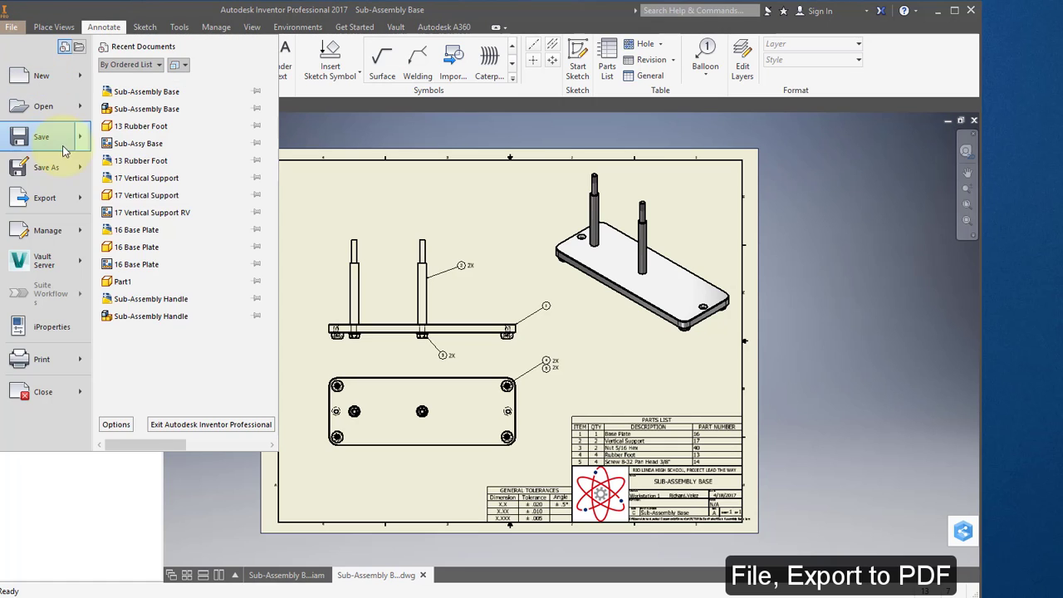
left_click(56, 198)
left_click(121, 158)
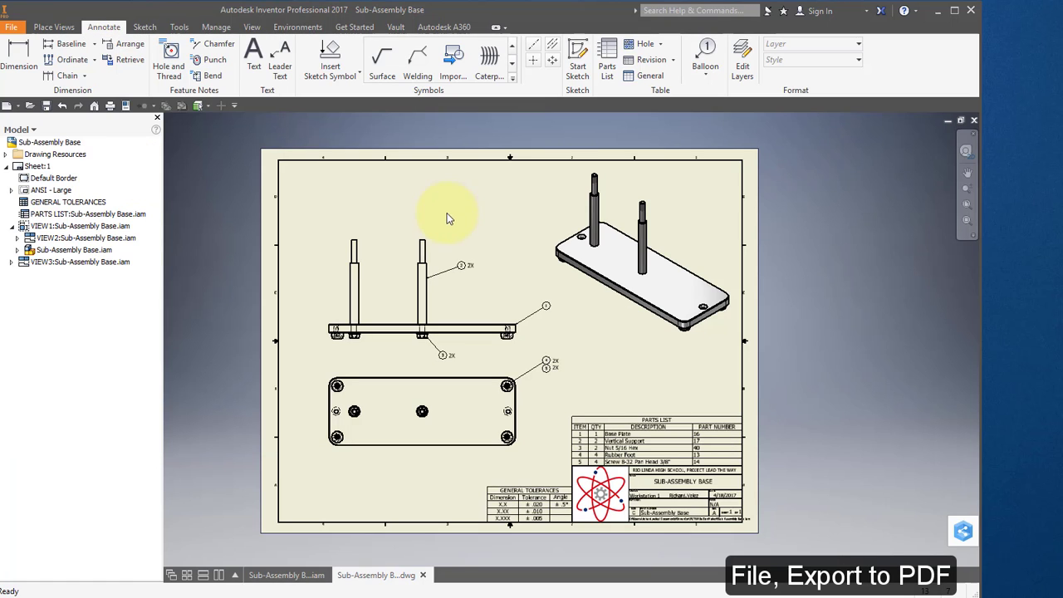